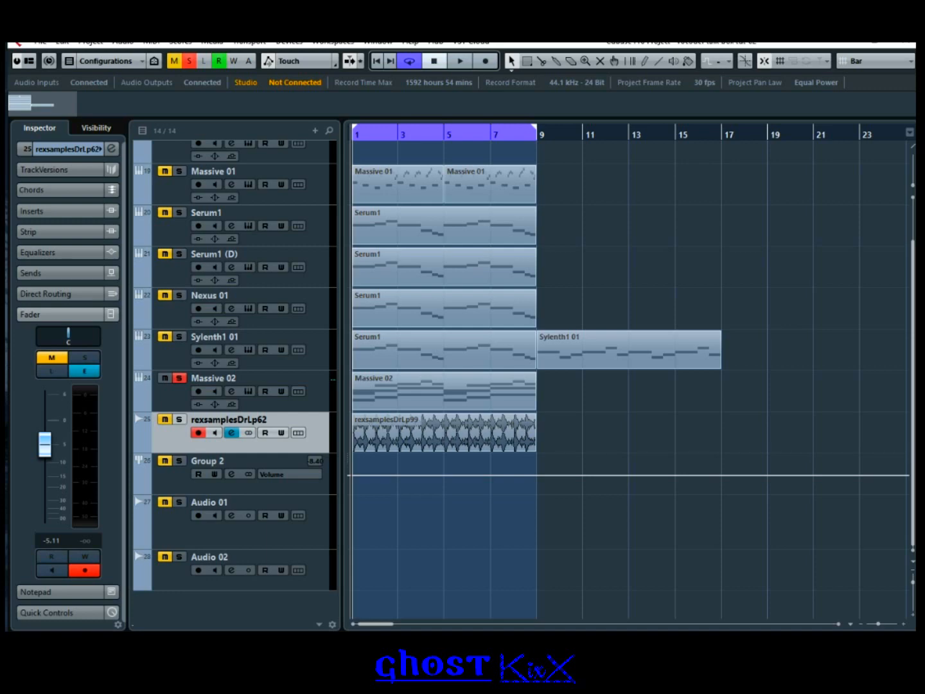
Step: Drag the File Explorer window showing My Recordings over the Cubase project
{"action": "left_click_drag", "start_coordinate": [8, 275], "coordinate": [480, 127]}
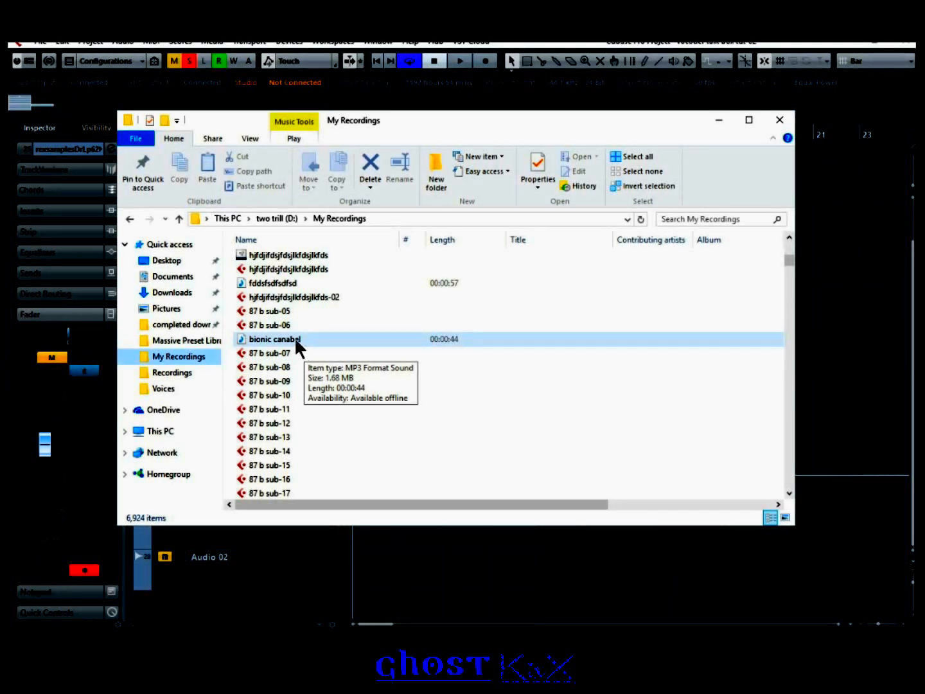
Step: Play the 'bionic canabel' recording from My Recordings in the media player
{"action": "left_click", "coordinate": [294, 337]}
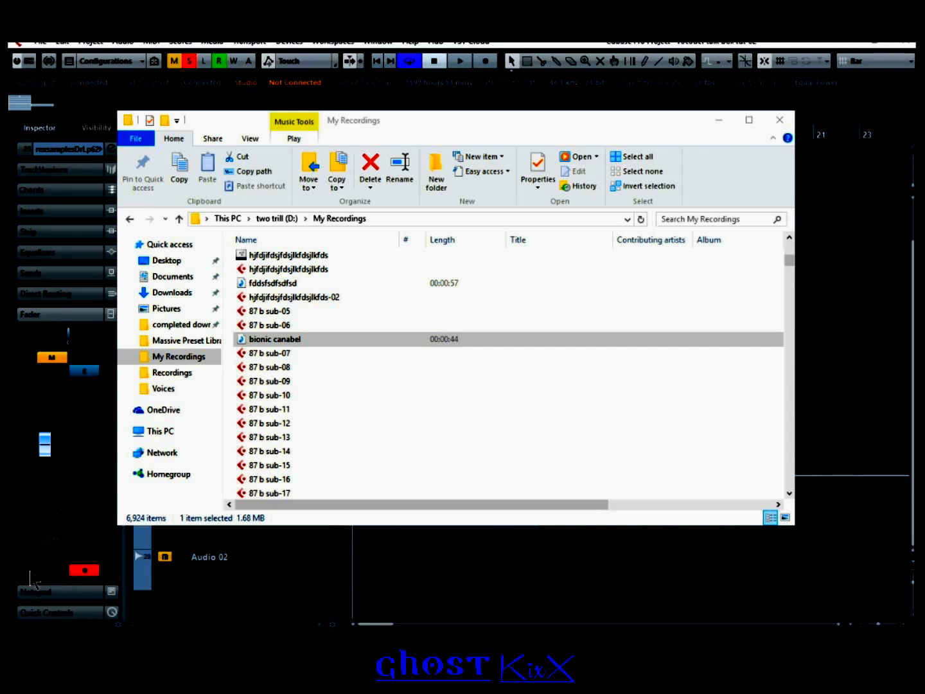
{"action": "scroll", "coordinate": [671, 376], "scroll_direction": "up", "scroll_amount": 3}
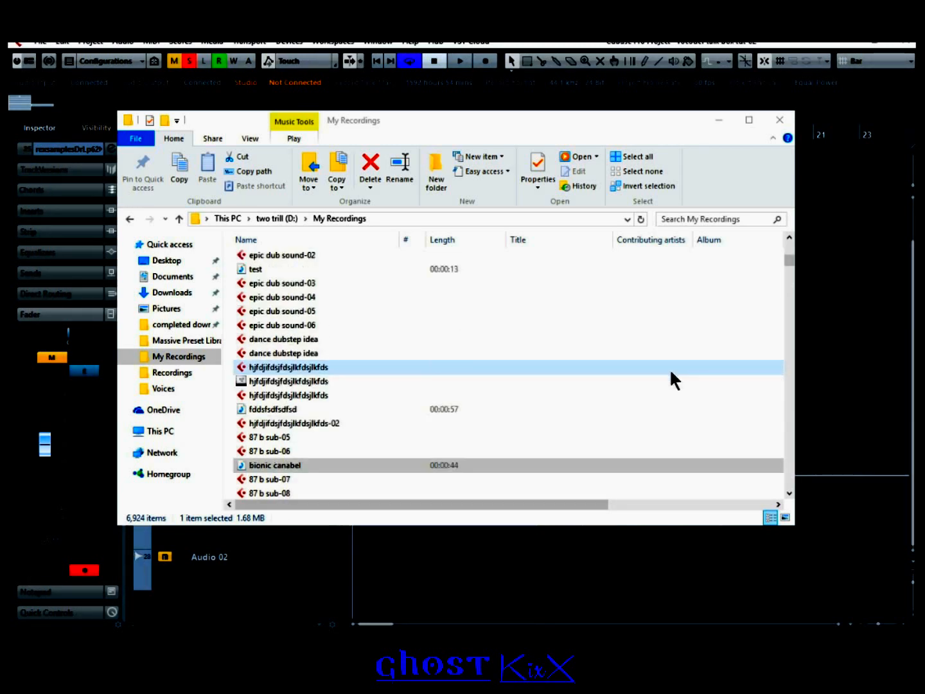
{"action": "scroll", "coordinate": [670, 368], "scroll_direction": "down", "scroll_amount": 3}
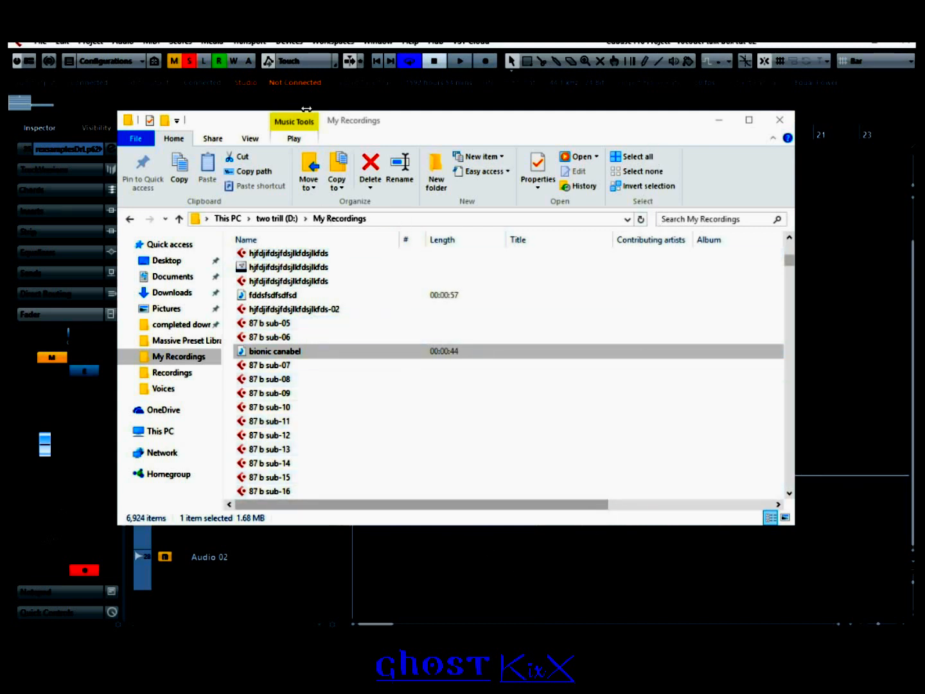
{"action": "left_click", "coordinate": [305, 350]}
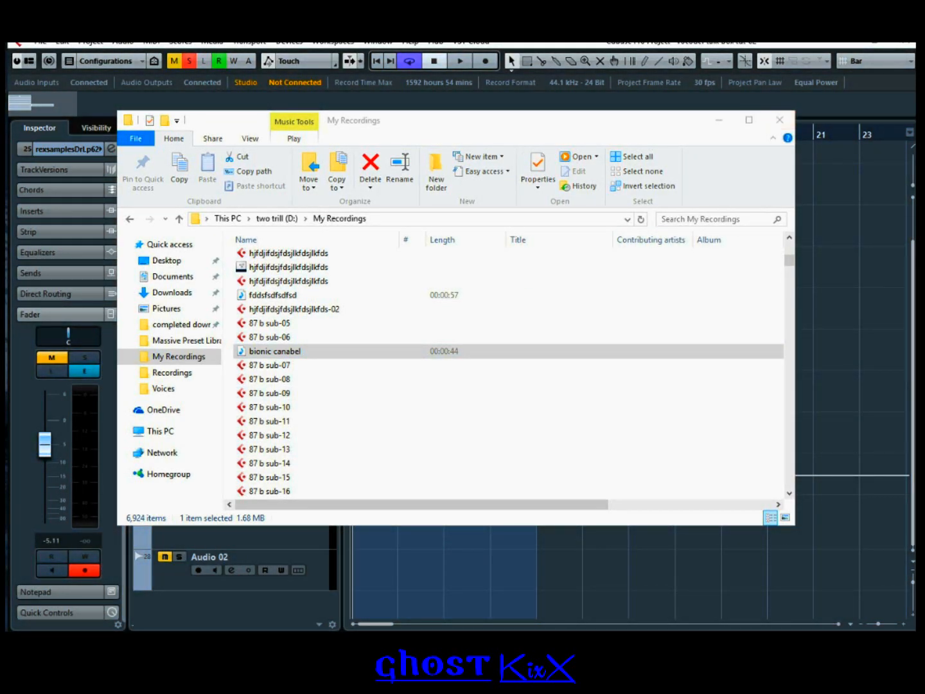
{"action": "left_click_drag", "start_coordinate": [9, 393], "coordinate": [570, 216]}
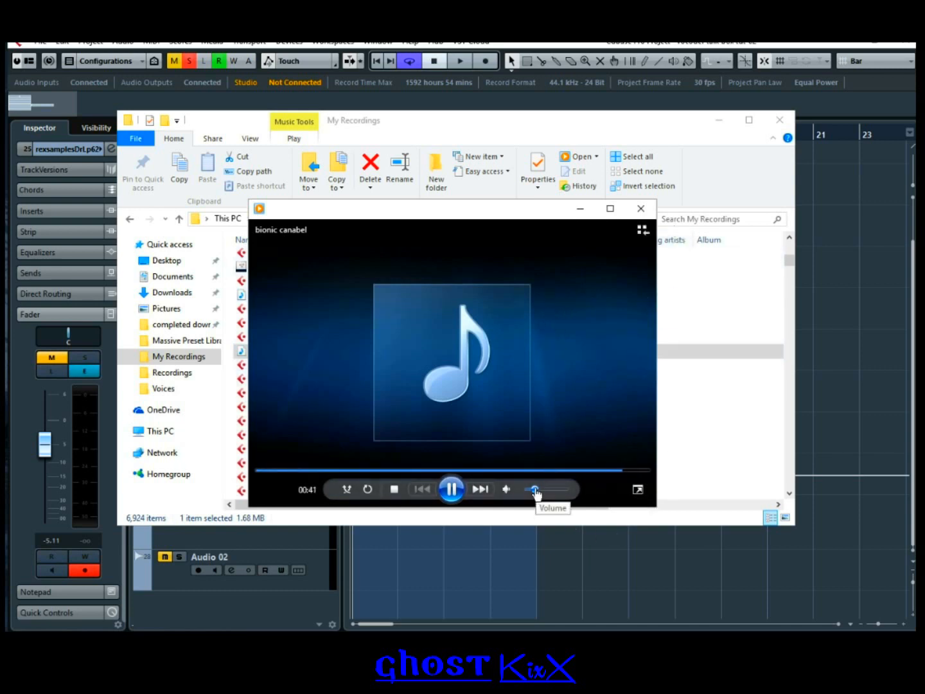
Step: Turn down the playback volume, then close the media player and the My Recordings window
{"action": "left_click_drag", "start_coordinate": [535, 489], "coordinate": [527, 493]}
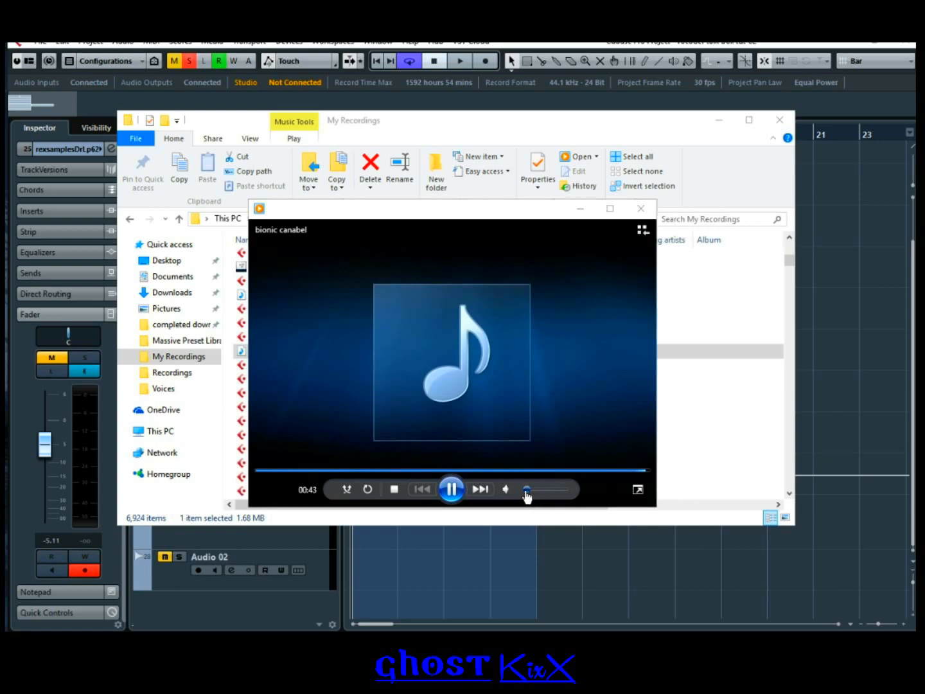
{"action": "left_click", "coordinate": [641, 208]}
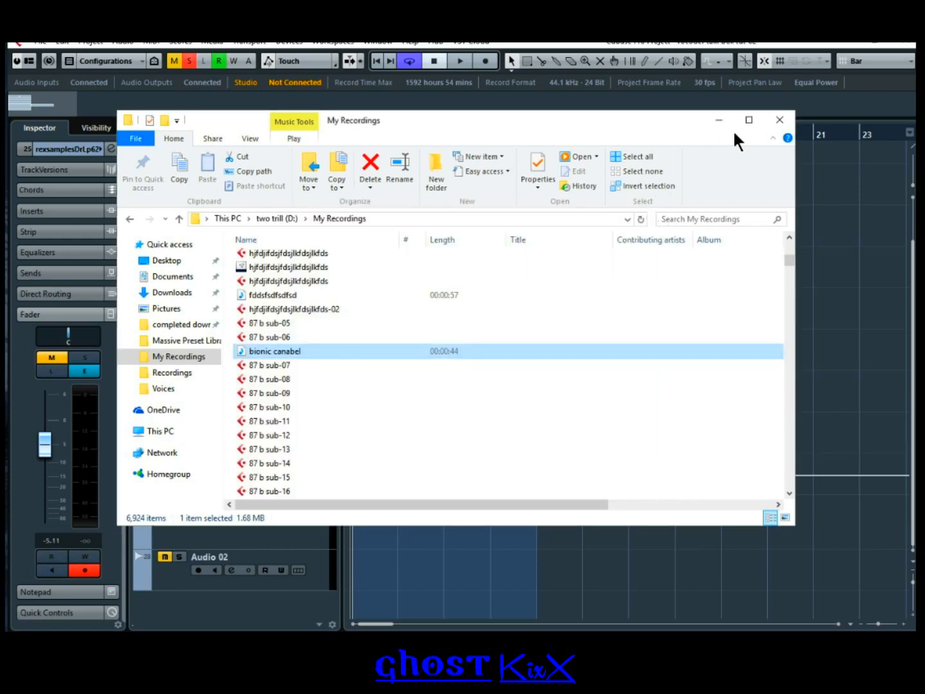
{"action": "left_click", "coordinate": [779, 121]}
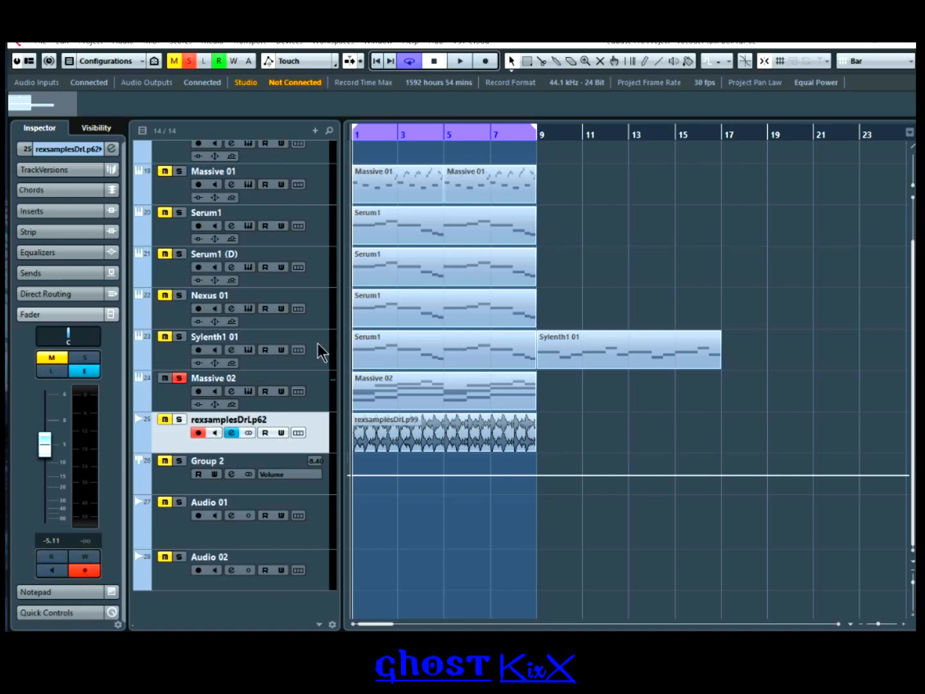
Step: Add a new mono audio track, Audio 03, below Massive 02
{"action": "left_click", "coordinate": [314, 377]}
{"action": "scroll", "coordinate": [316, 321], "scroll_direction": "up", "scroll_amount": 2}
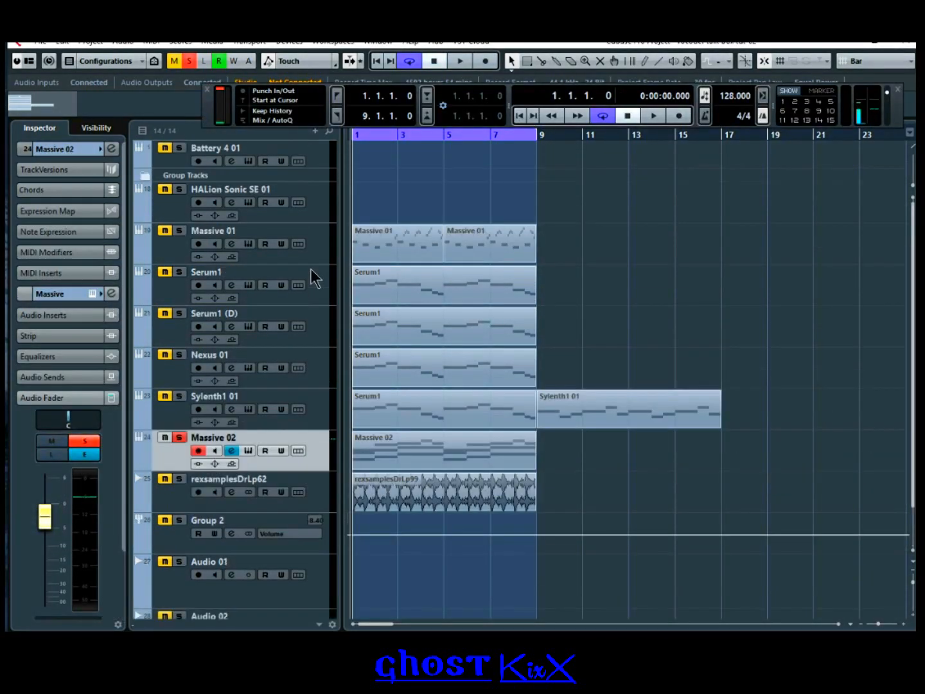
{"action": "scroll", "coordinate": [302, 251], "scroll_direction": "down", "scroll_amount": 2}
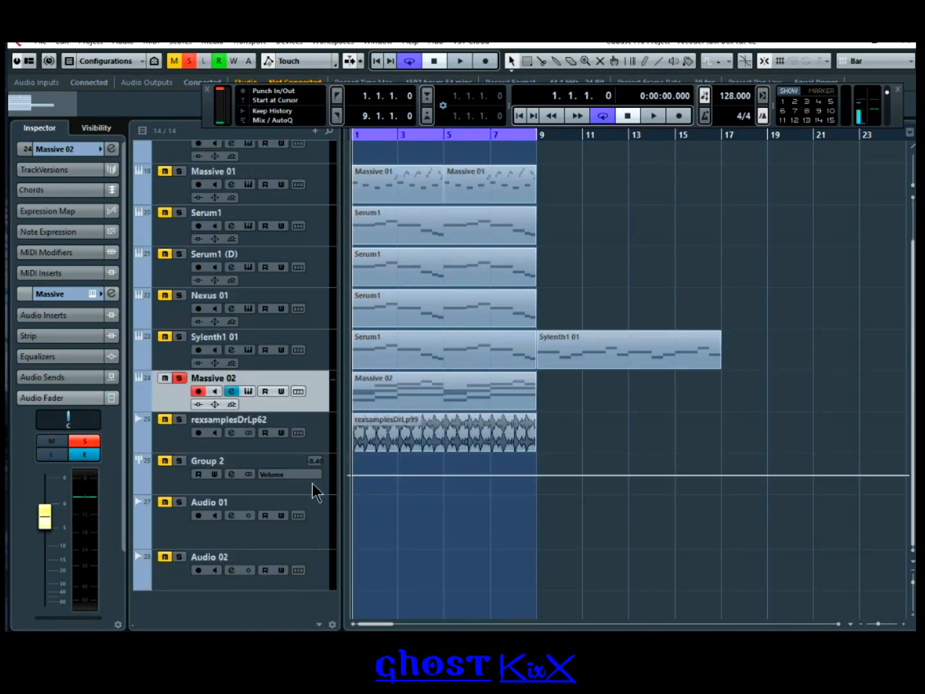
{"action": "right_click", "coordinate": [311, 425]}
{"action": "mouse_move", "coordinate": [446, 100]}
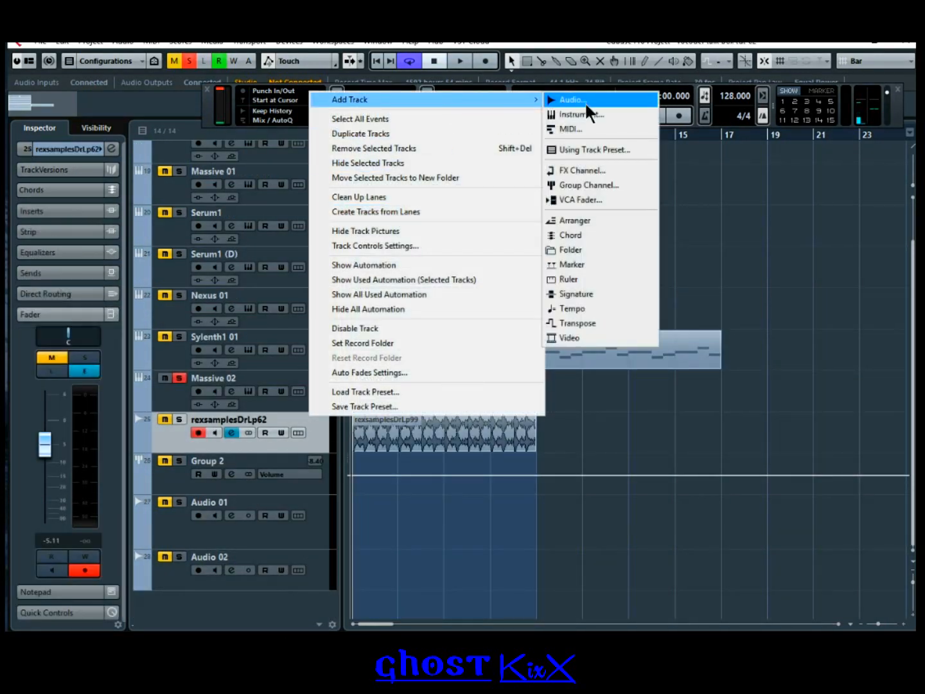
{"action": "left_click", "coordinate": [584, 101]}
{"action": "left_click", "coordinate": [341, 266]}
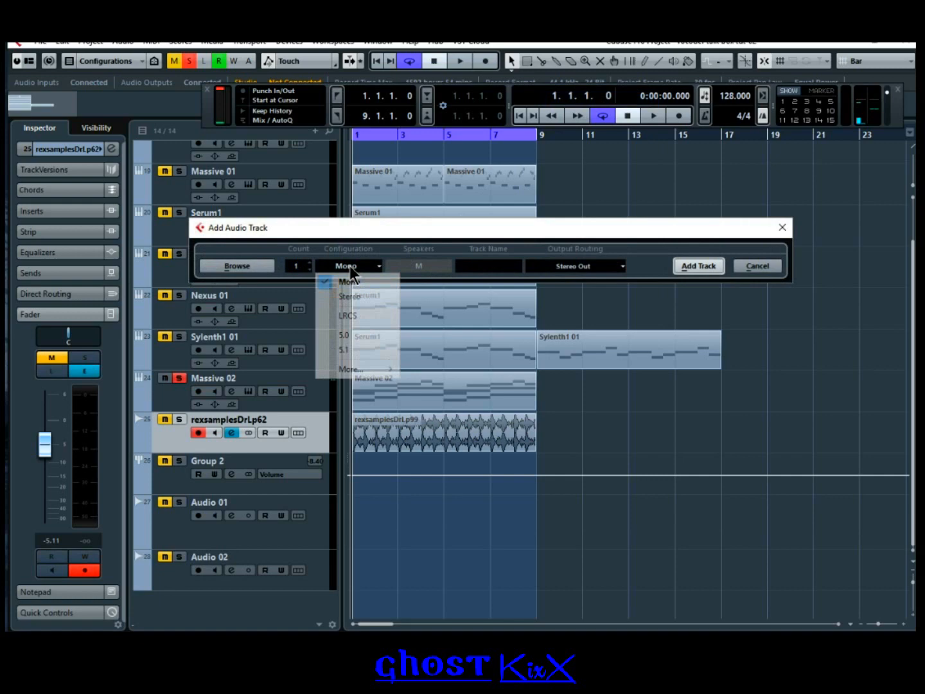
{"action": "left_click", "coordinate": [388, 282]}
{"action": "left_click", "coordinate": [690, 264]}
Step: Solo Audio 03 and set its input to Stereo In Left
{"action": "left_click", "coordinate": [180, 462]}
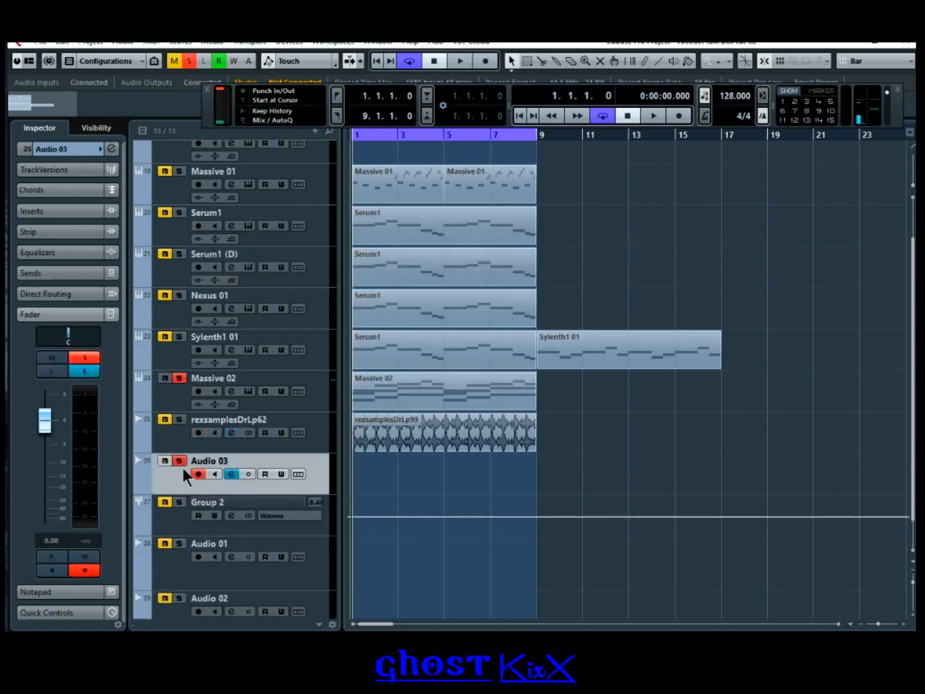
{"action": "left_click", "coordinate": [231, 474]}
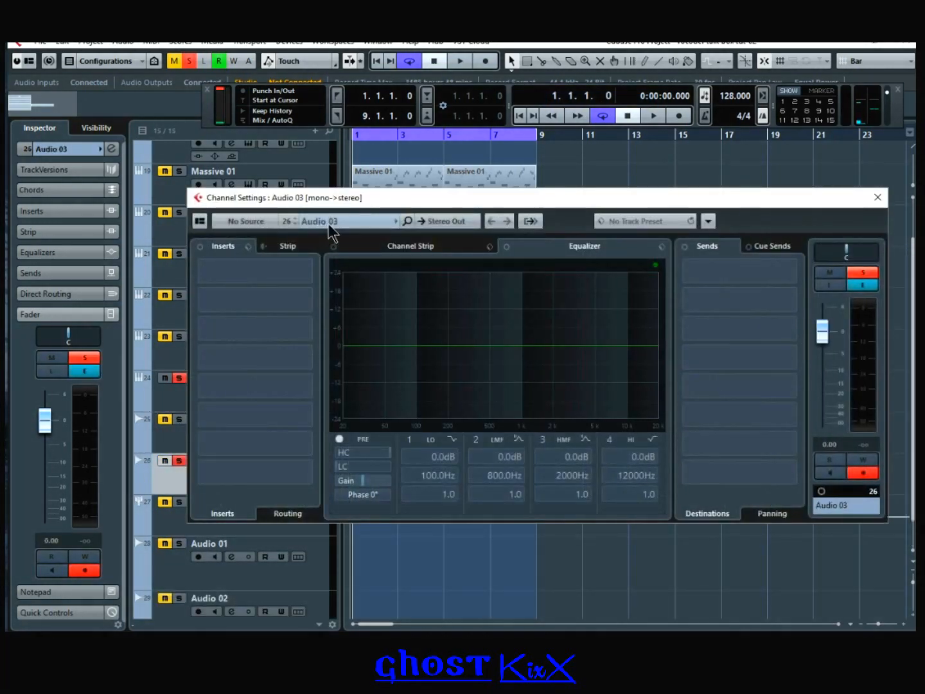
{"action": "left_click", "coordinate": [260, 222]}
{"action": "left_click", "coordinate": [275, 307]}
{"action": "left_click", "coordinate": [878, 197]}
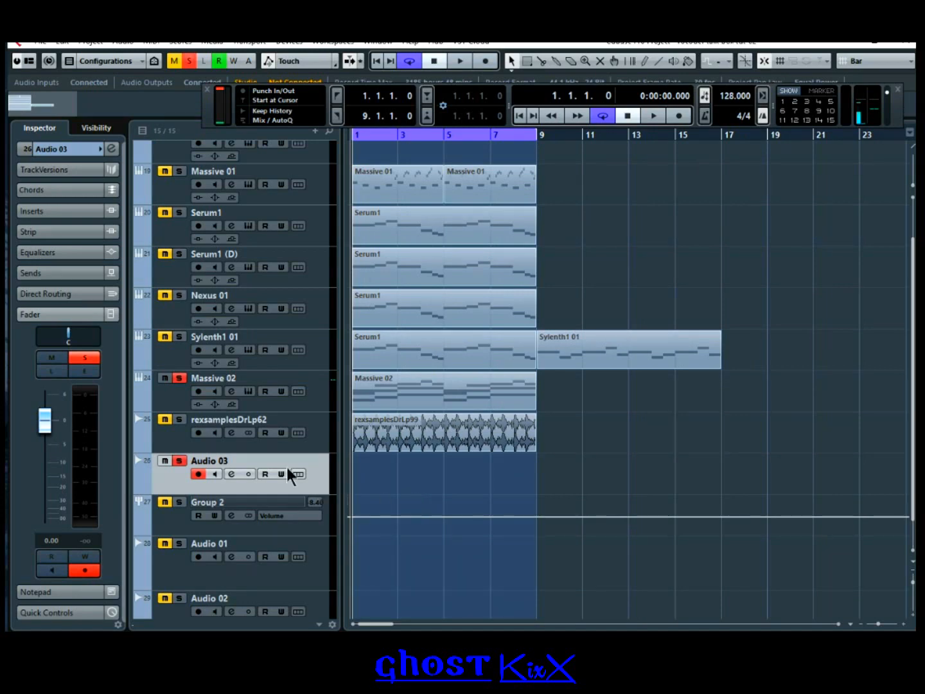
{"action": "right_click", "coordinate": [314, 448]}
{"action": "mouse_move", "coordinate": [489, 130]}
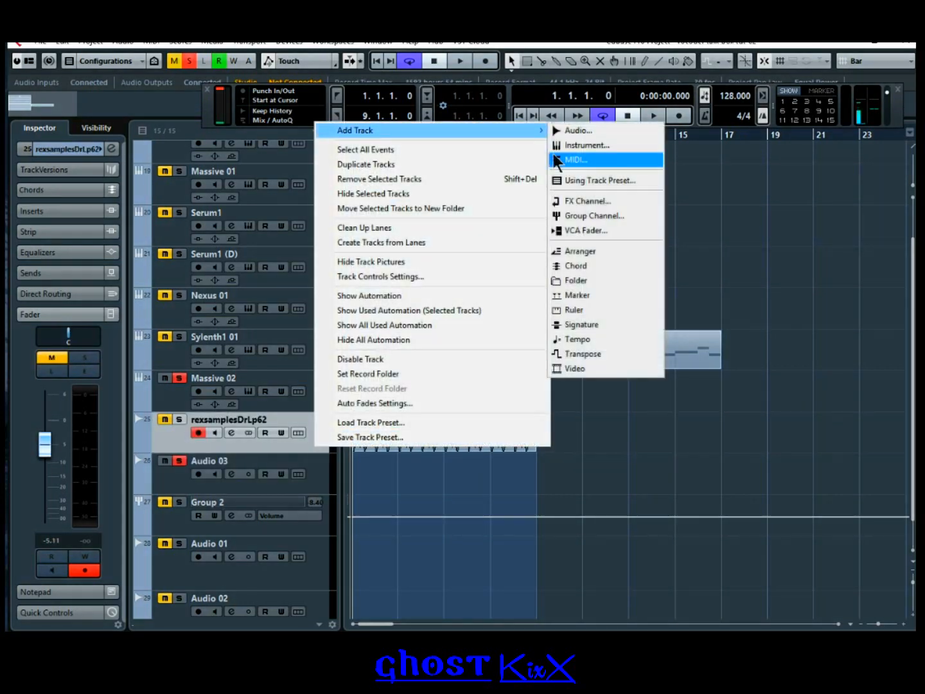
{"action": "left_click", "coordinate": [603, 149]}
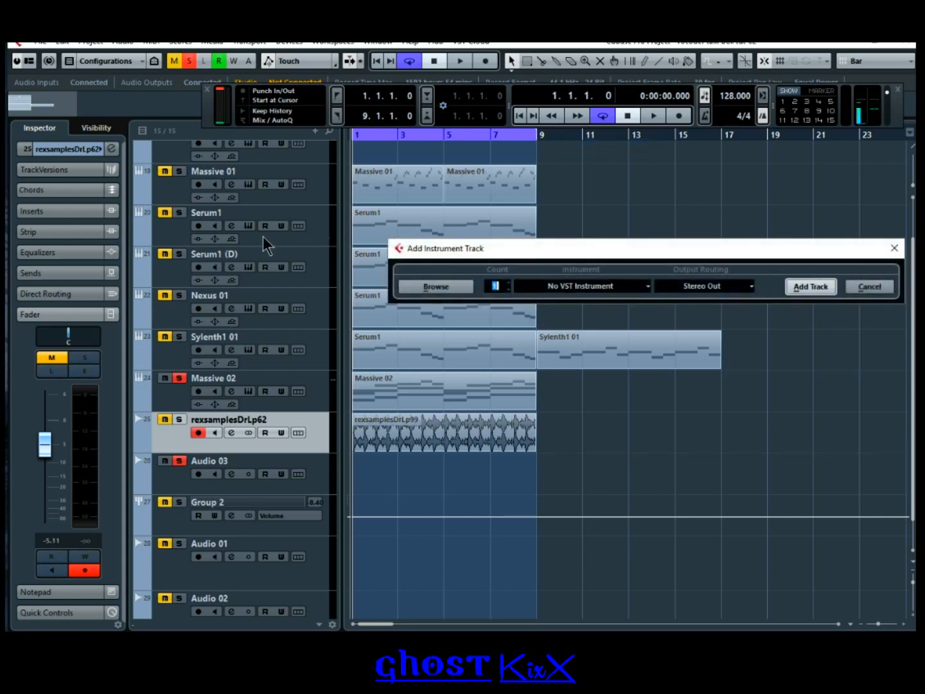
{"action": "left_click_drag", "start_coordinate": [725, 250], "coordinate": [593, 242]}
{"action": "left_click", "coordinate": [484, 275]}
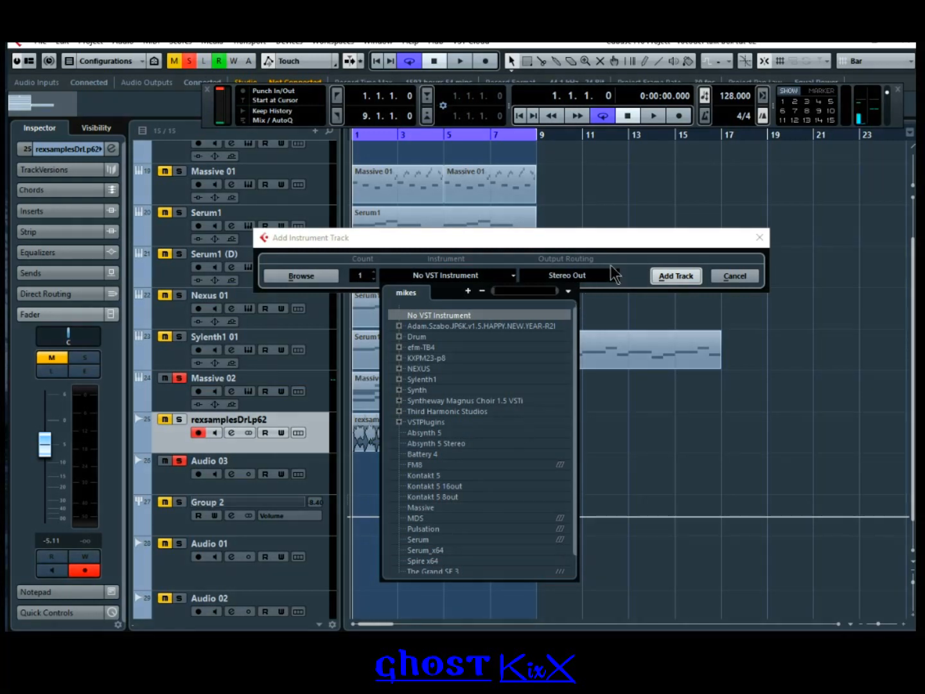
{"action": "left_click", "coordinate": [740, 283]}
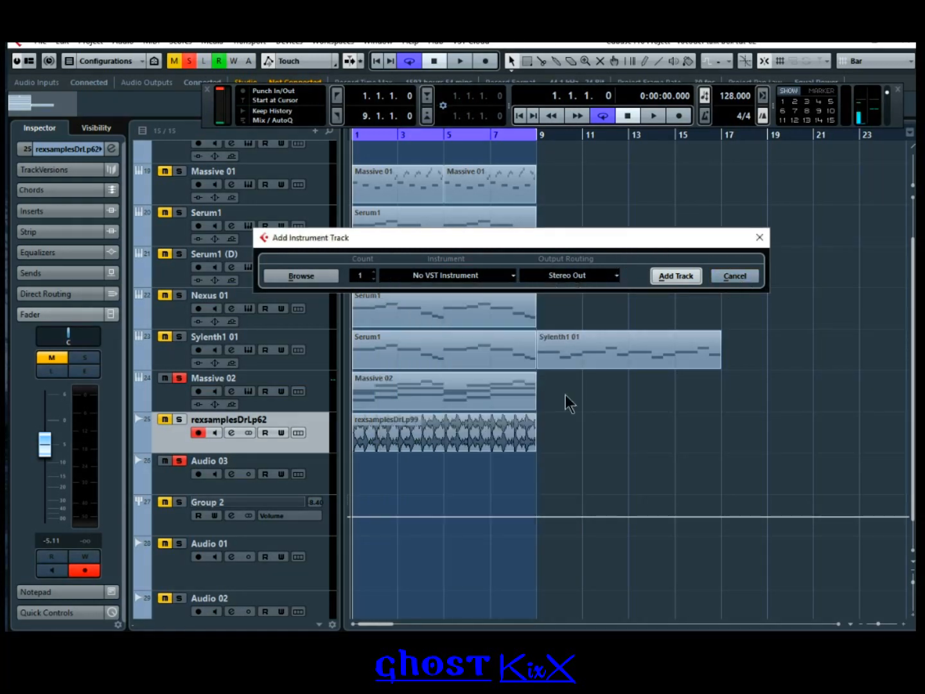
{"action": "left_click", "coordinate": [729, 279]}
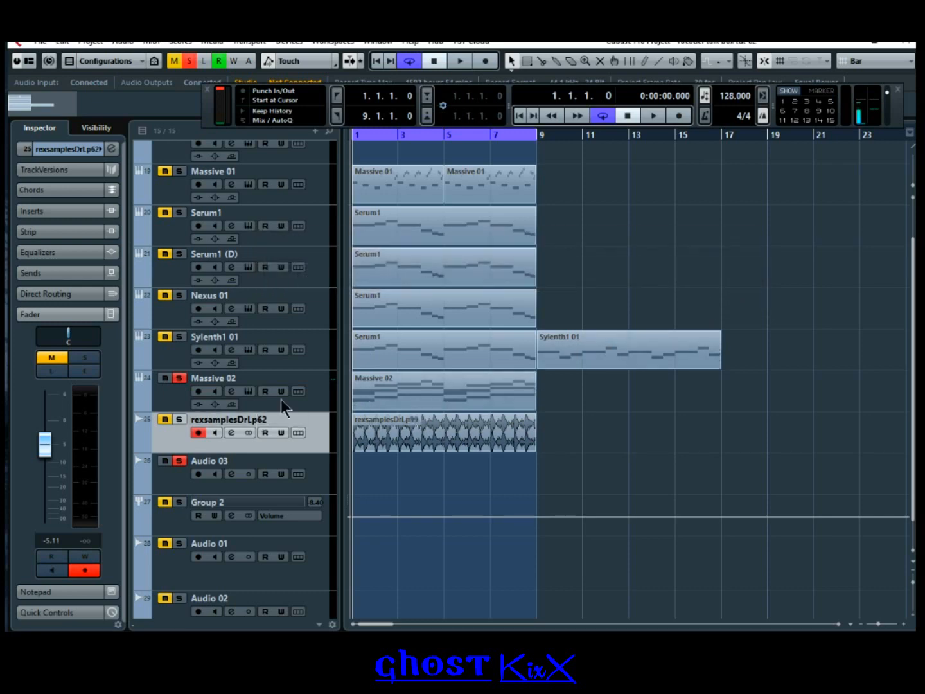
{"action": "left_click", "coordinate": [173, 396]}
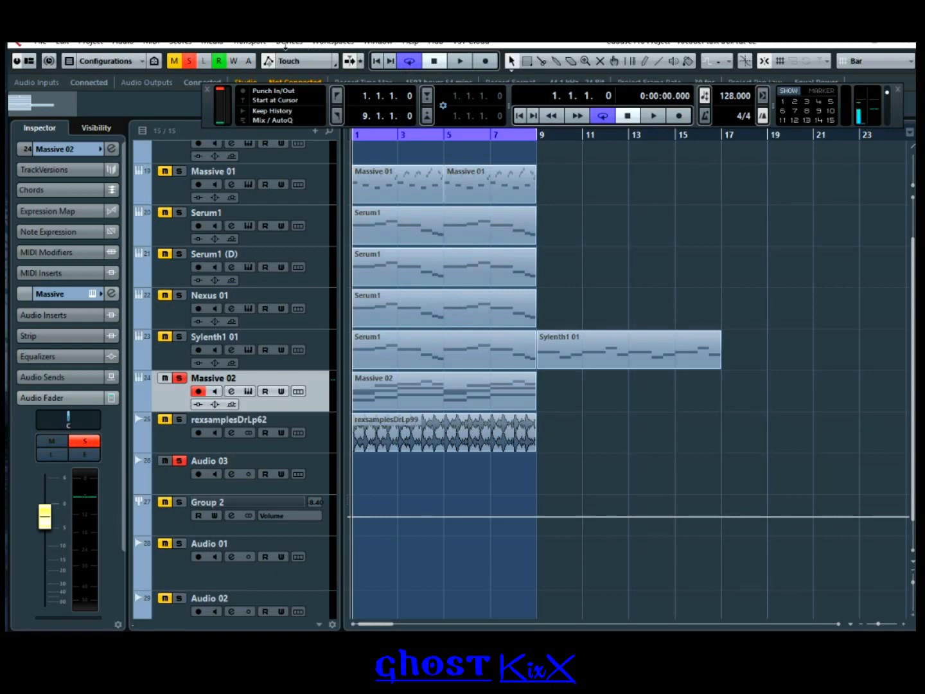
Step: Lower the Audio 02 fader in the MixConsole from -7.66 to -9.53 dB
{"action": "left_click", "coordinate": [280, 43]}
{"action": "left_click", "coordinate": [334, 116]}
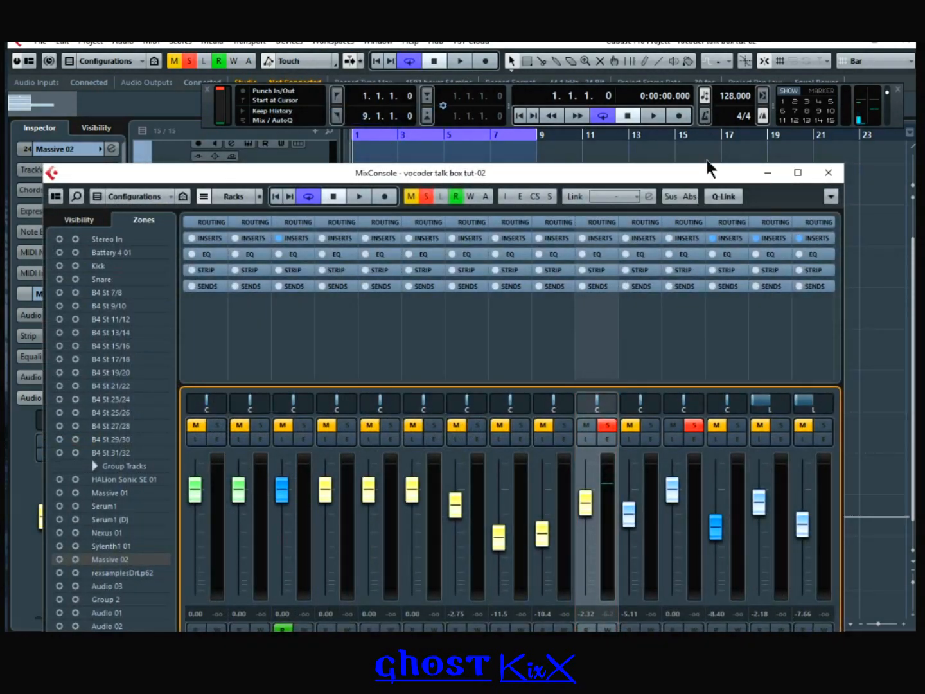
{"action": "left_click_drag", "start_coordinate": [707, 169], "coordinate": [699, 117]}
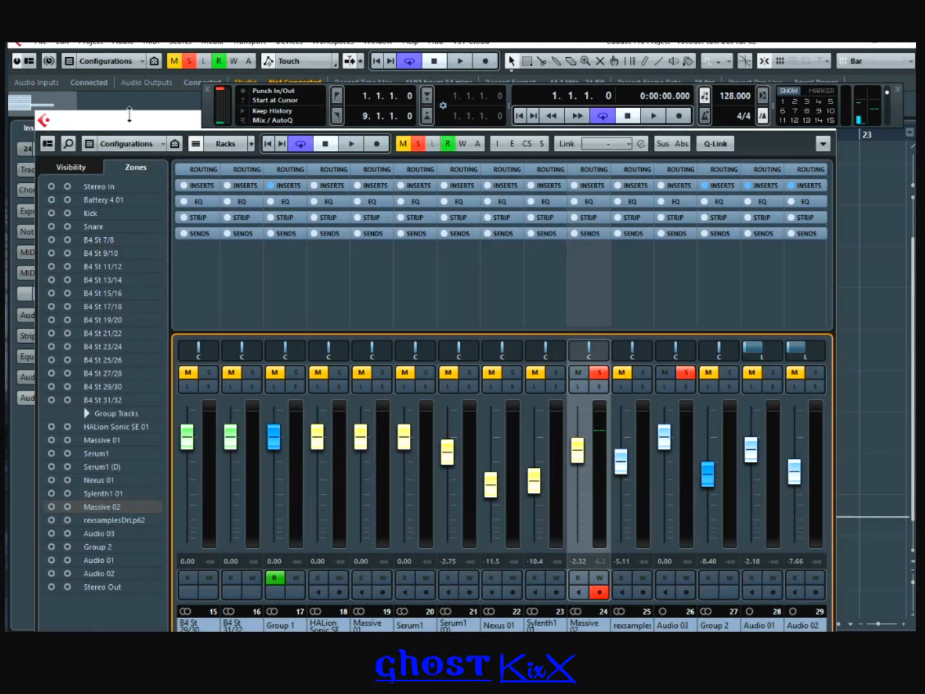
{"action": "left_click_drag", "start_coordinate": [129, 114], "coordinate": [124, 70]}
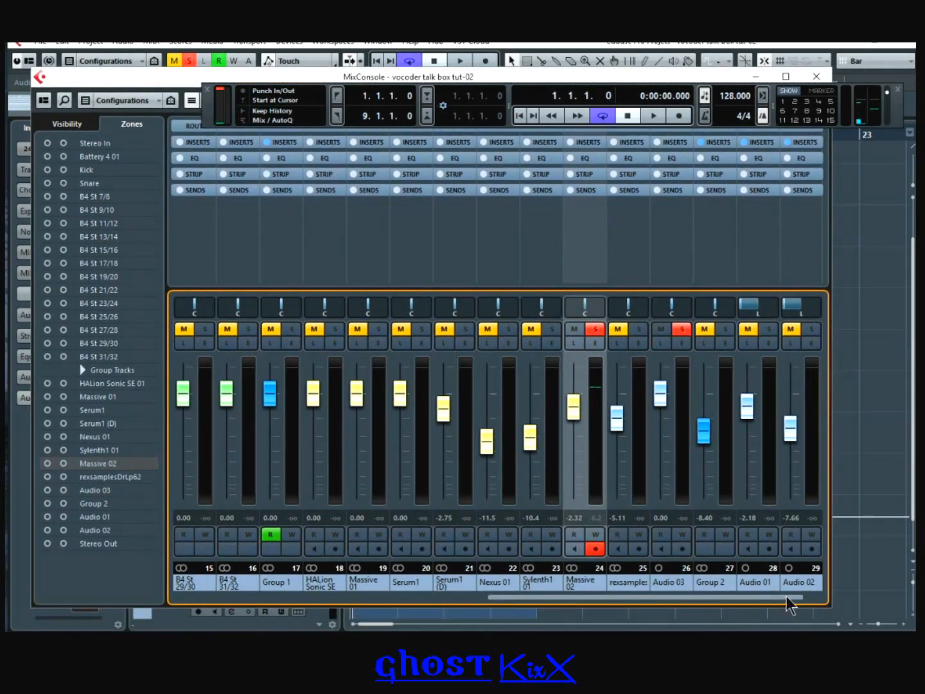
{"action": "left_click_drag", "start_coordinate": [795, 431], "coordinate": [793, 442]}
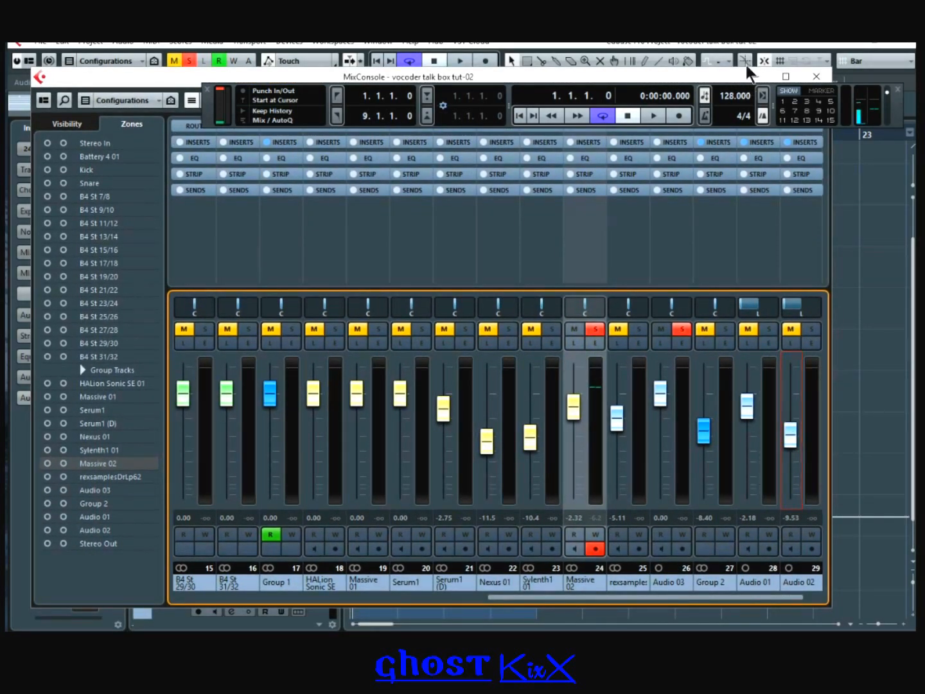
{"action": "left_click", "coordinate": [816, 76]}
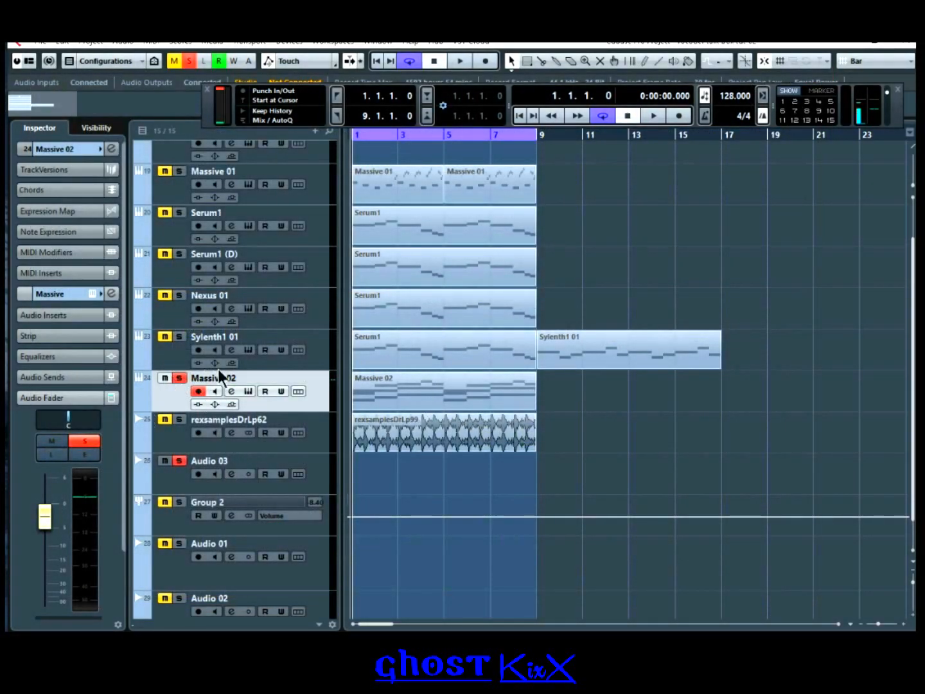
Step: Play the opening bars, return to bar 1, and select and arm Audio 03
{"action": "left_click", "coordinate": [650, 116]}
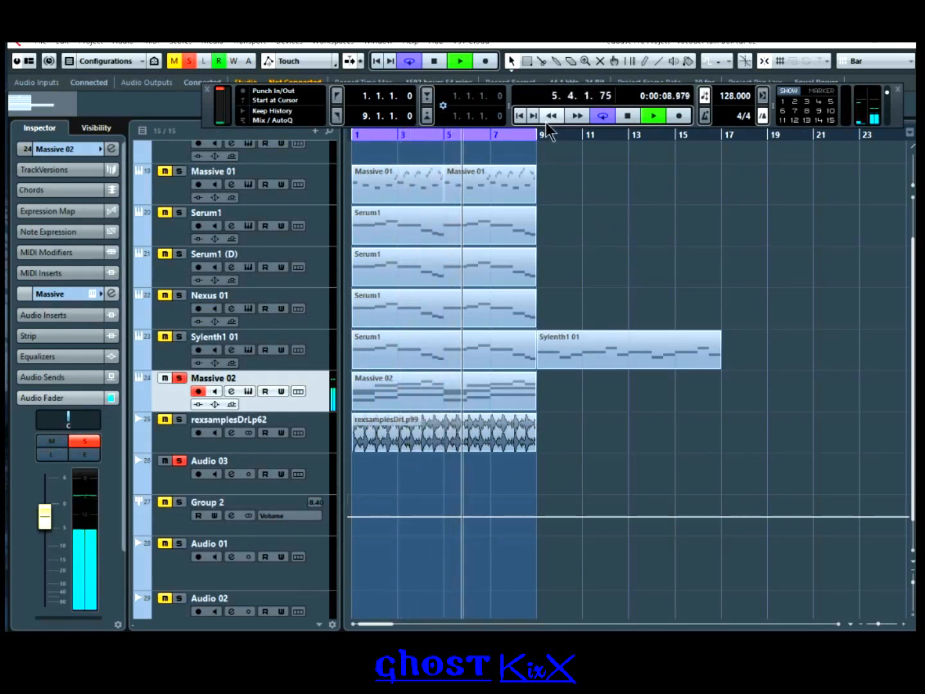
{"action": "left_click", "coordinate": [630, 115]}
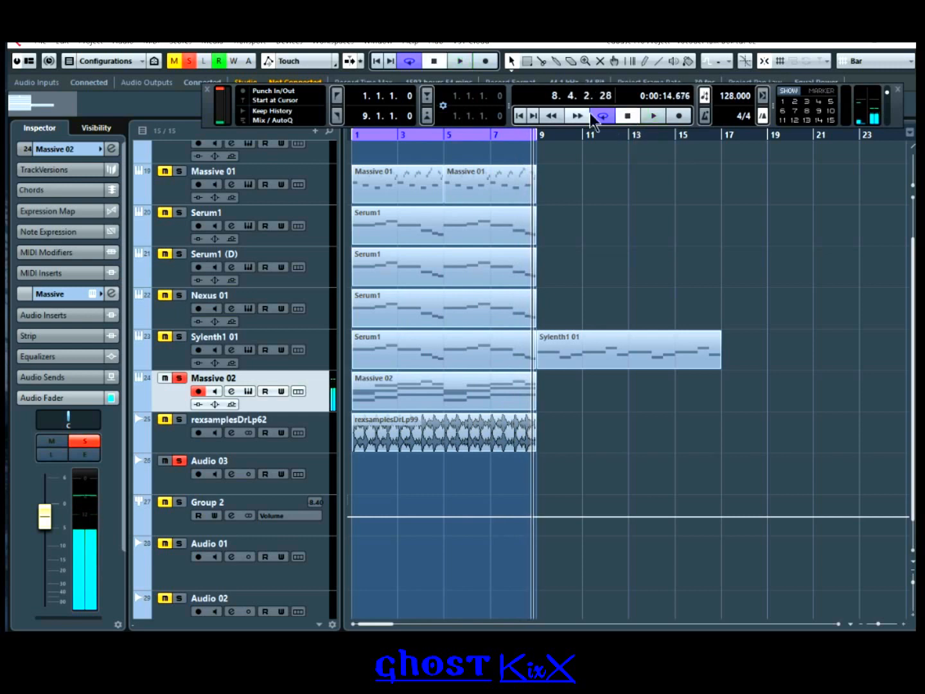
{"action": "left_click", "coordinate": [519, 116]}
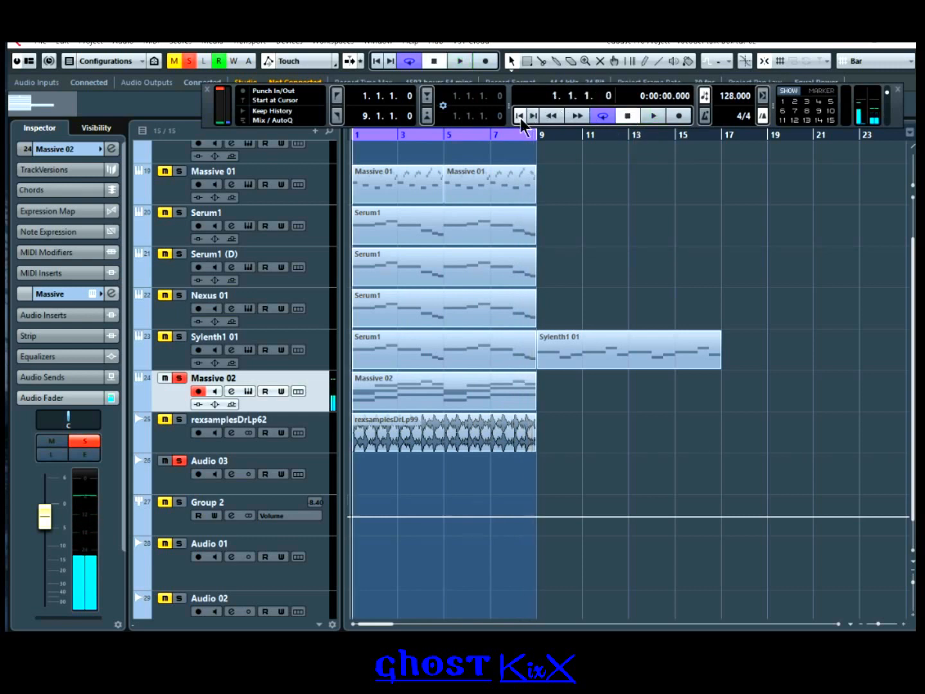
{"action": "left_click", "coordinate": [319, 461]}
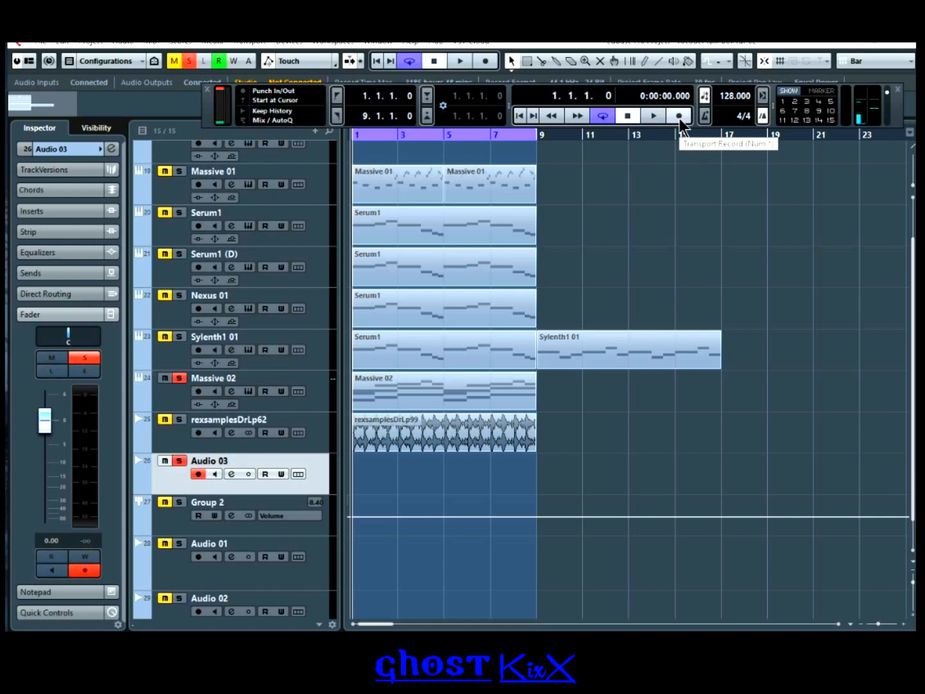
Step: Record Take 1 on Audio 03 across bars 1–9 and raise the clip volume by +6.02 dB
{"action": "left_click", "coordinate": [679, 118]}
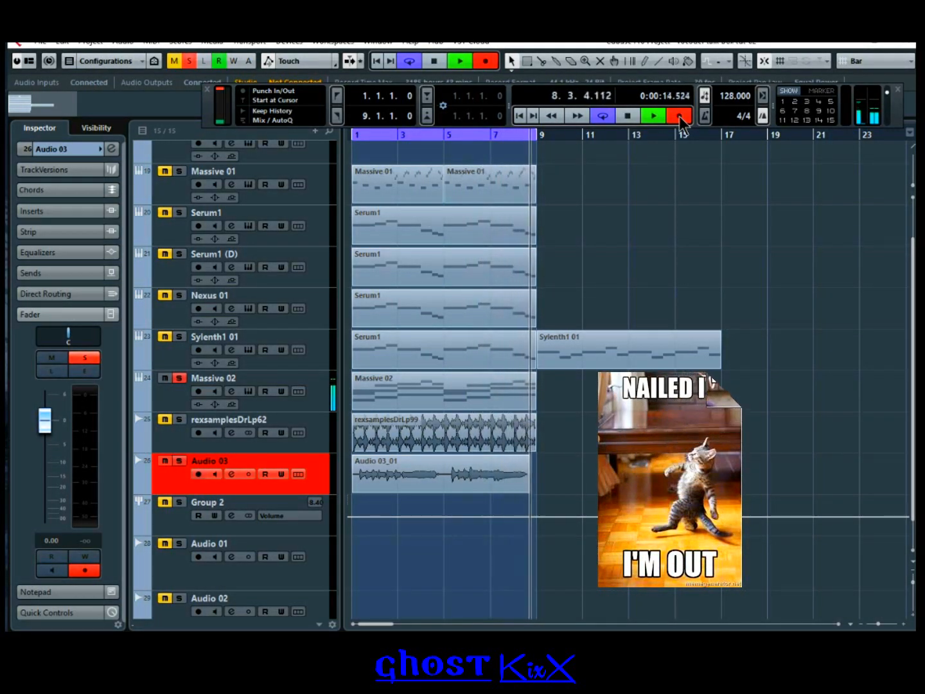
{"action": "left_click", "coordinate": [680, 115]}
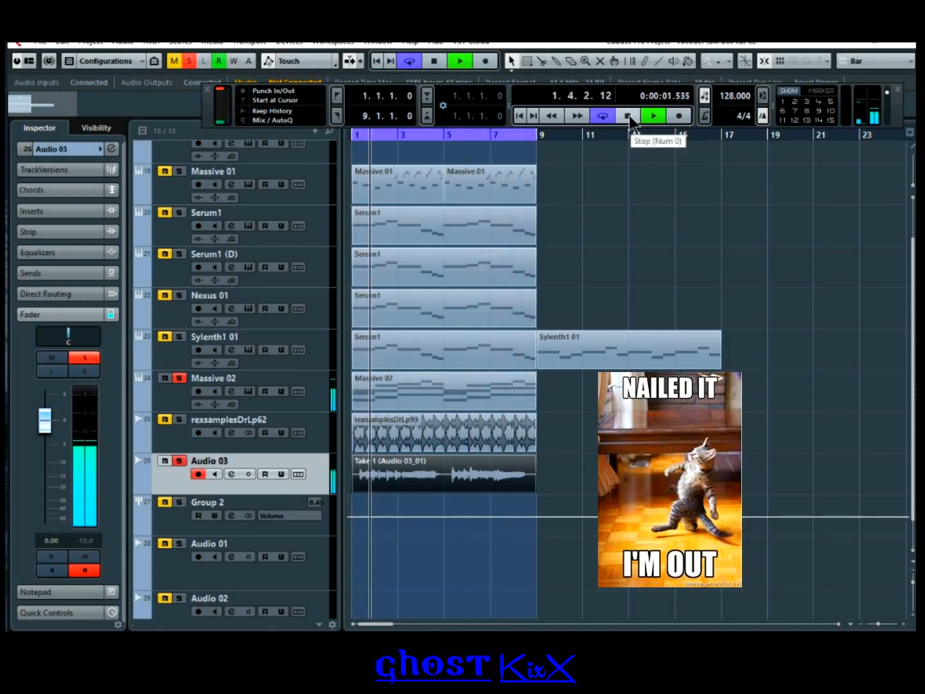
{"action": "left_click", "coordinate": [629, 116]}
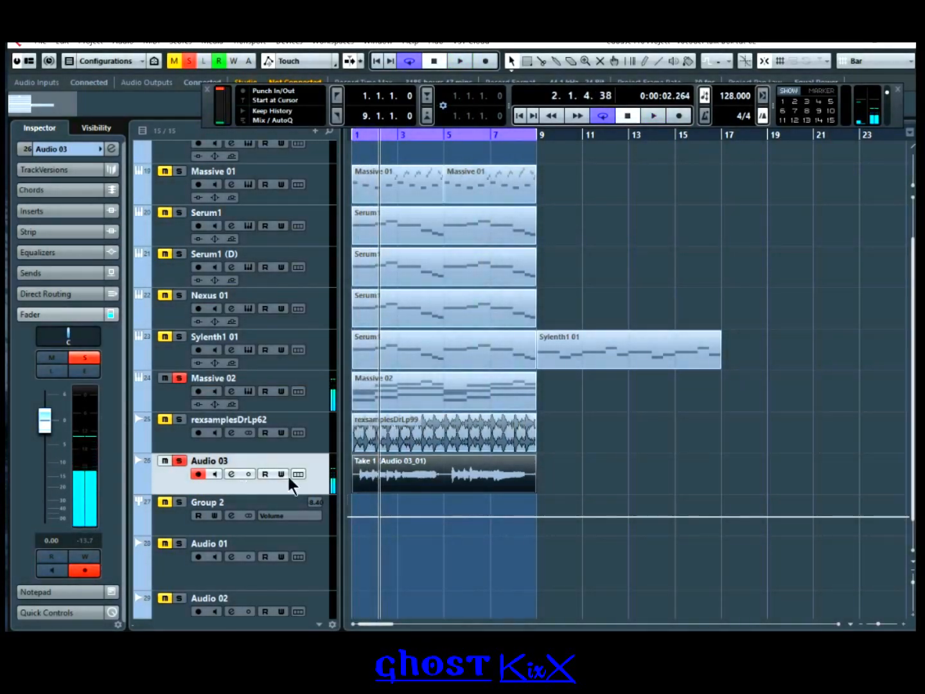
{"action": "left_click_drag", "start_coordinate": [444, 458], "coordinate": [444, 422]}
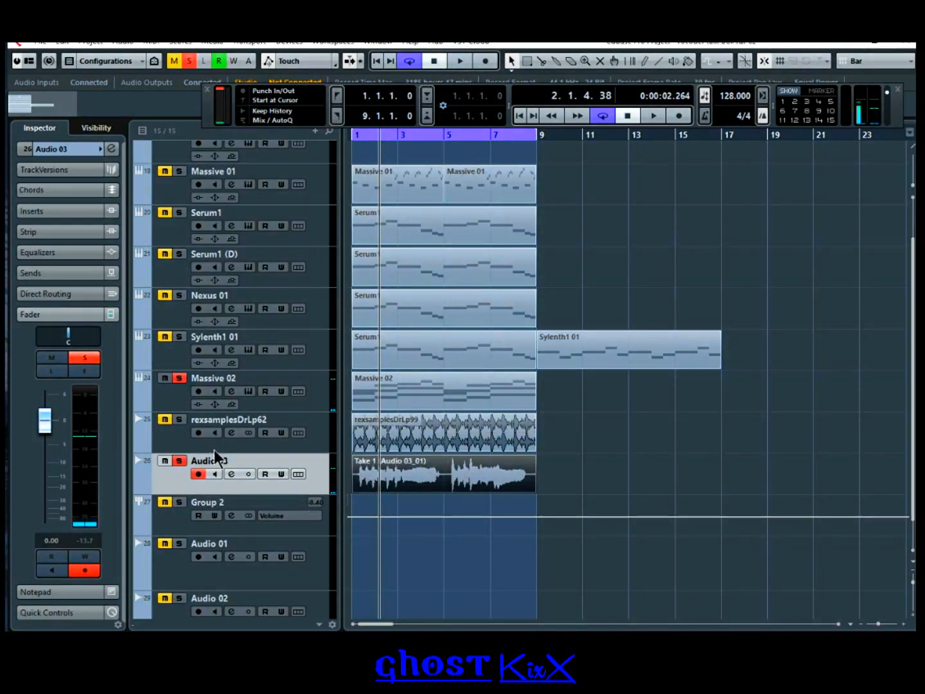
{"action": "left_click", "coordinate": [173, 393]}
Step: Add a new stereo group channel track
{"action": "scroll", "coordinate": [284, 500], "scroll_direction": "down", "scroll_amount": 1}
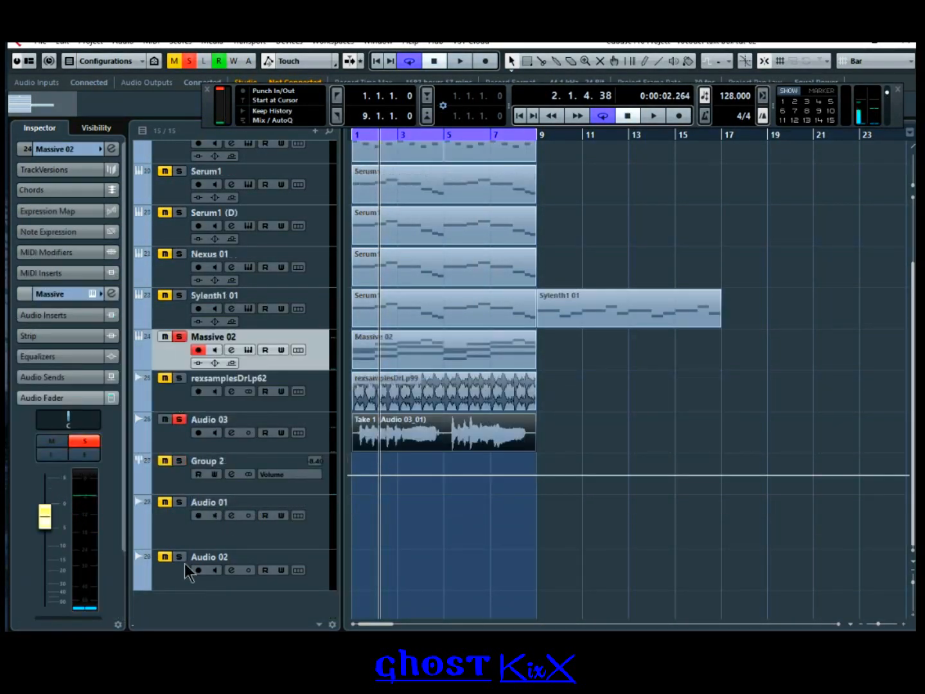
{"action": "right_click", "coordinate": [173, 575]}
{"action": "mouse_move", "coordinate": [285, 259]}
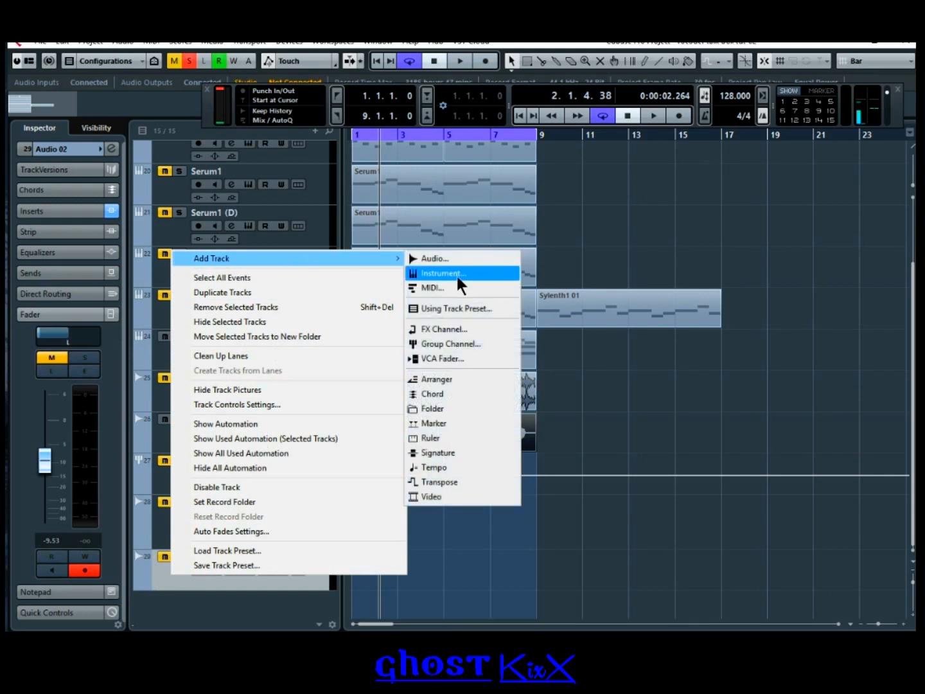
{"action": "left_click", "coordinate": [462, 346]}
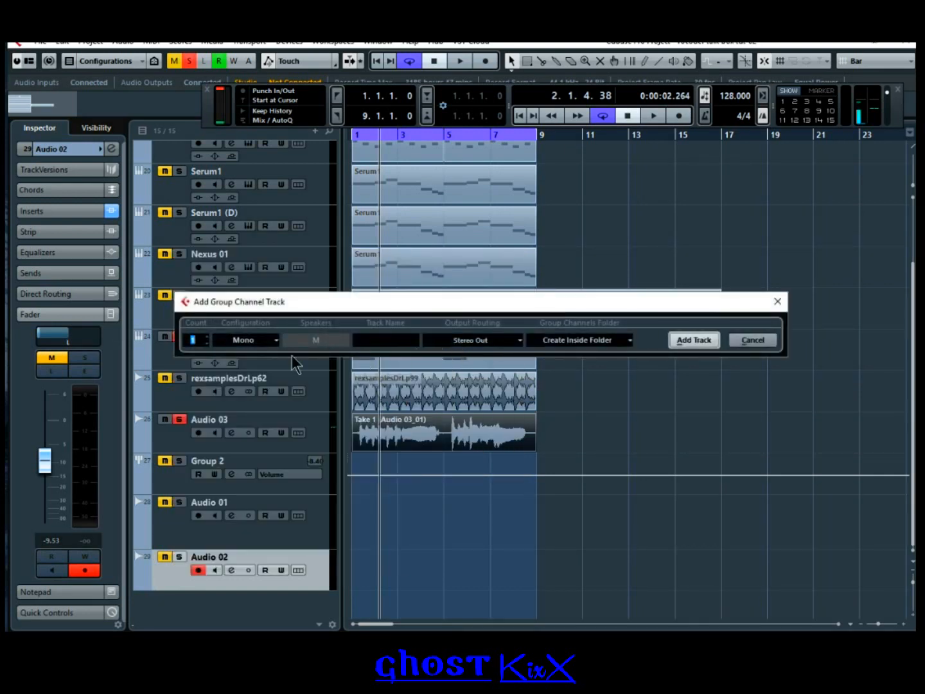
{"action": "left_click", "coordinate": [265, 344]}
{"action": "left_click", "coordinate": [267, 369]}
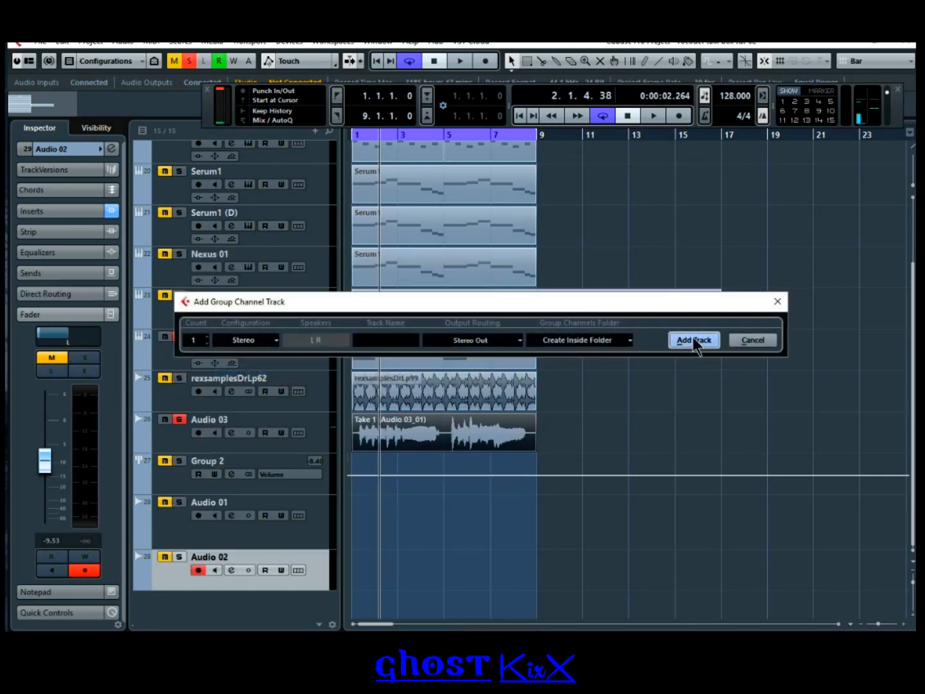
{"action": "left_click", "coordinate": [694, 341]}
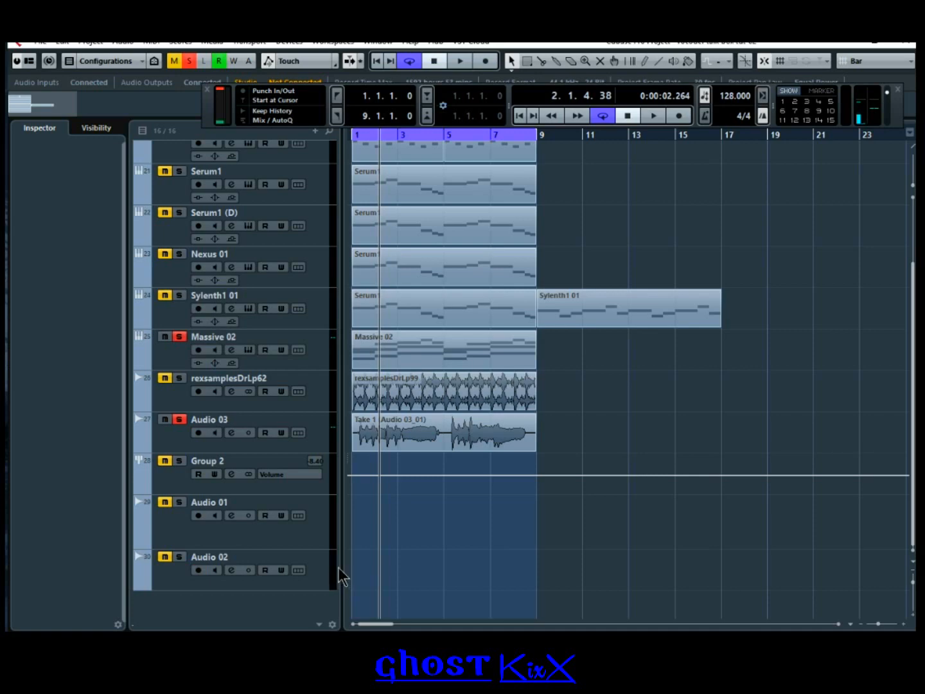
Step: Move Group 3 to the bottom of the track list and rename it TALKBOX
{"action": "scroll", "coordinate": [443, 479], "scroll_direction": "up", "scroll_amount": 3}
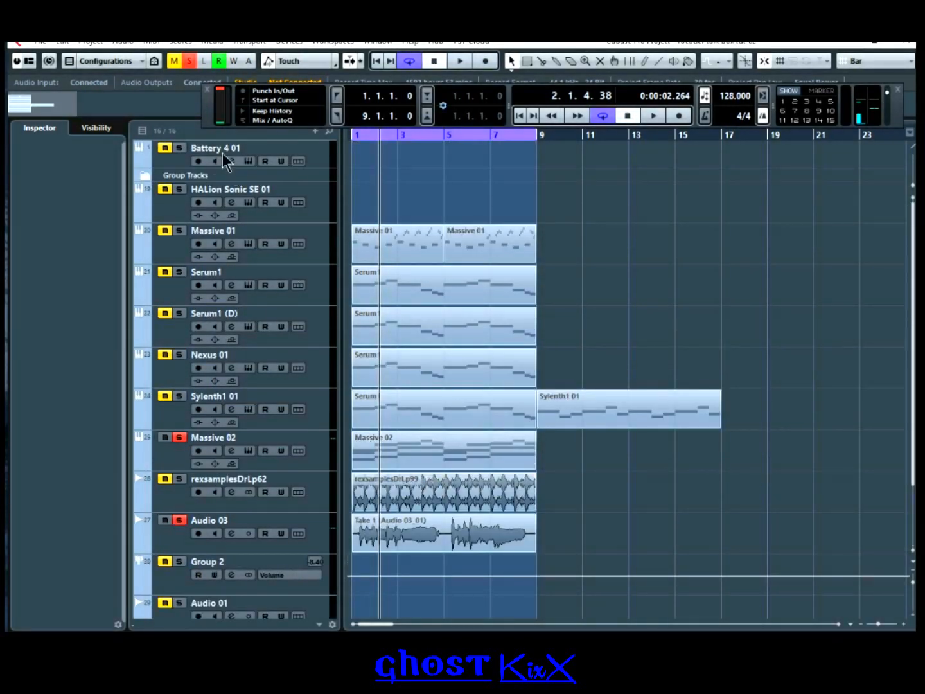
{"action": "left_click", "coordinate": [145, 176]}
{"action": "left_click_drag", "start_coordinate": [198, 264], "coordinate": [218, 593]}
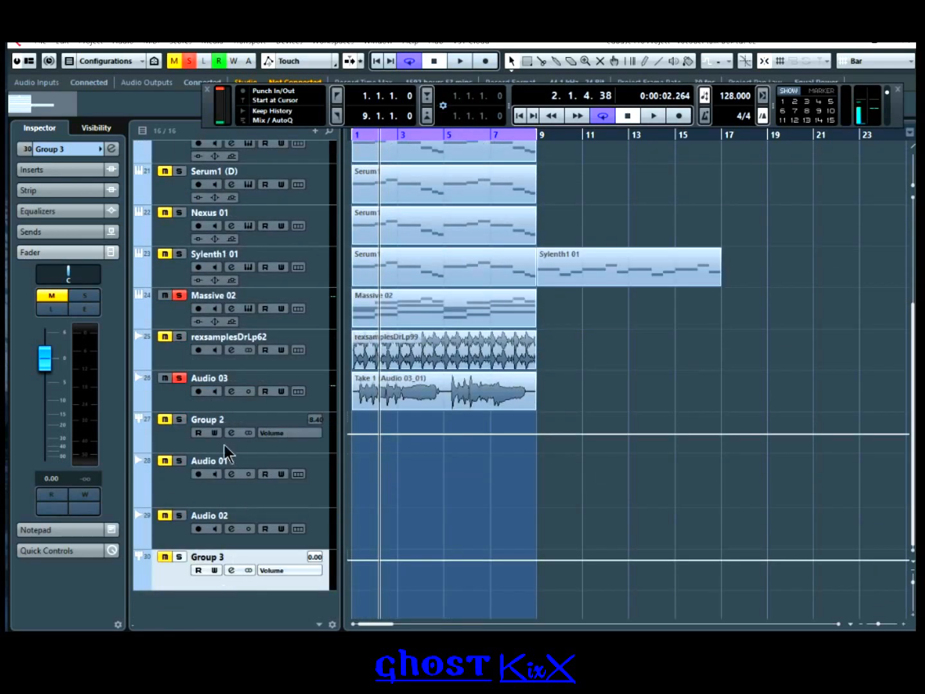
{"action": "left_click", "coordinate": [178, 557]}
{"action": "double_click", "coordinate": [223, 557]}
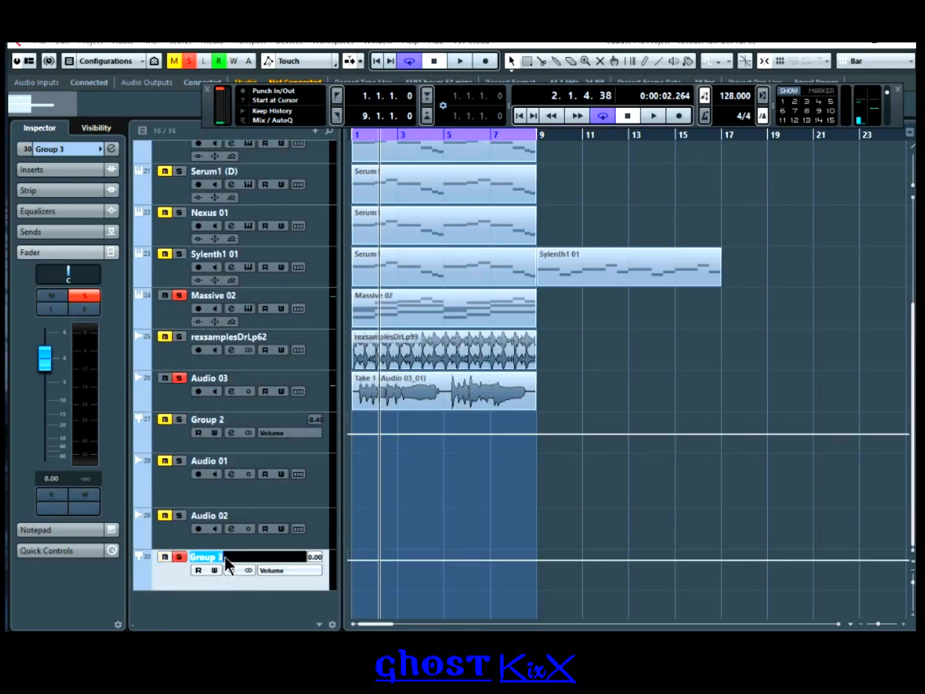
{"action": "type", "text": "TALKBOX"}
{"action": "key", "text": "Return"}
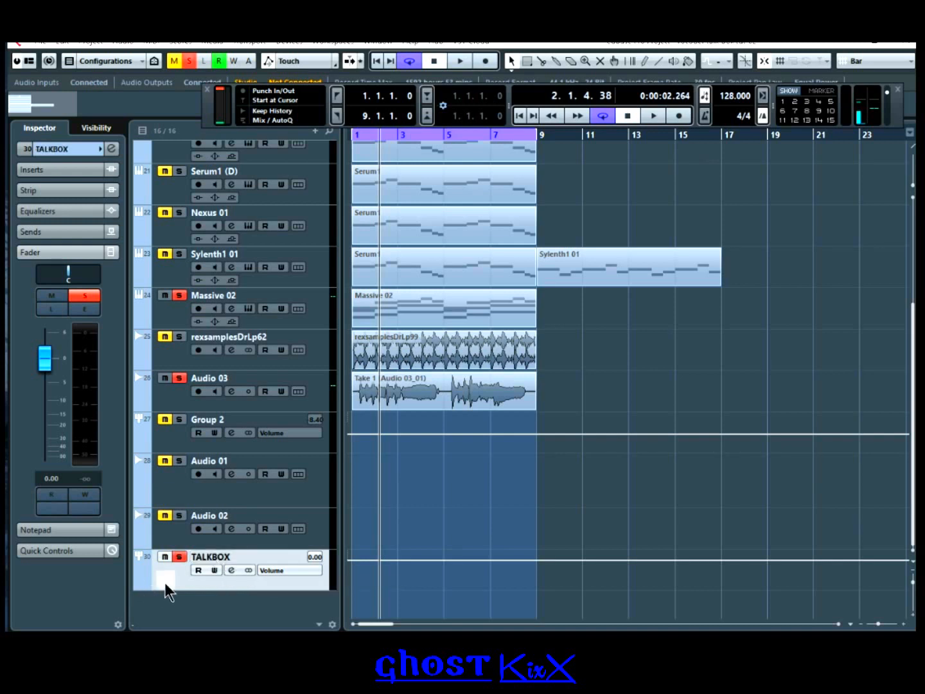
Step: Move Massive 02 below TALKBOX and Audio 03 to the very bottom
{"action": "left_click_drag", "start_coordinate": [166, 318], "coordinate": [182, 569]}
{"action": "left_click", "coordinate": [170, 358]}
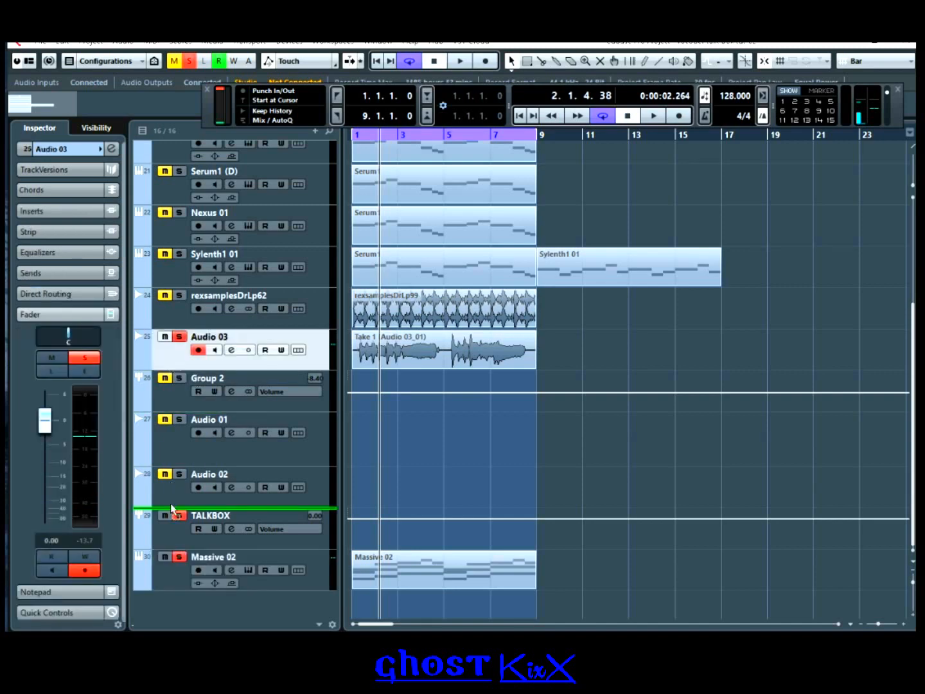
{"action": "left_click_drag", "start_coordinate": [171, 503], "coordinate": [169, 565]}
Step: Route Massive 02's output to the TALKBOX group
{"action": "left_click", "coordinate": [207, 543]}
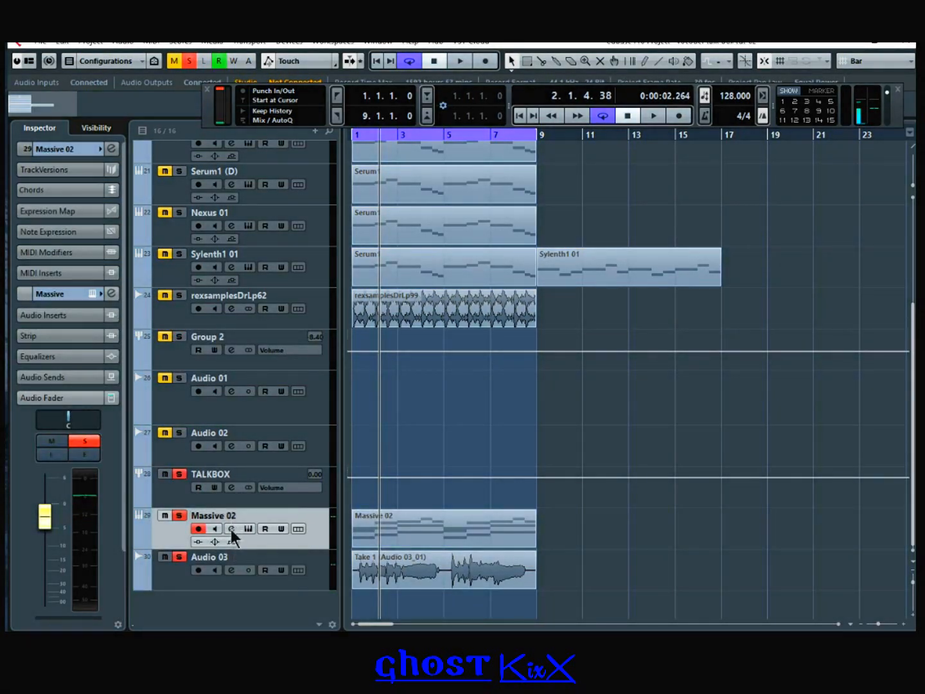
{"action": "left_click", "coordinate": [231, 529]}
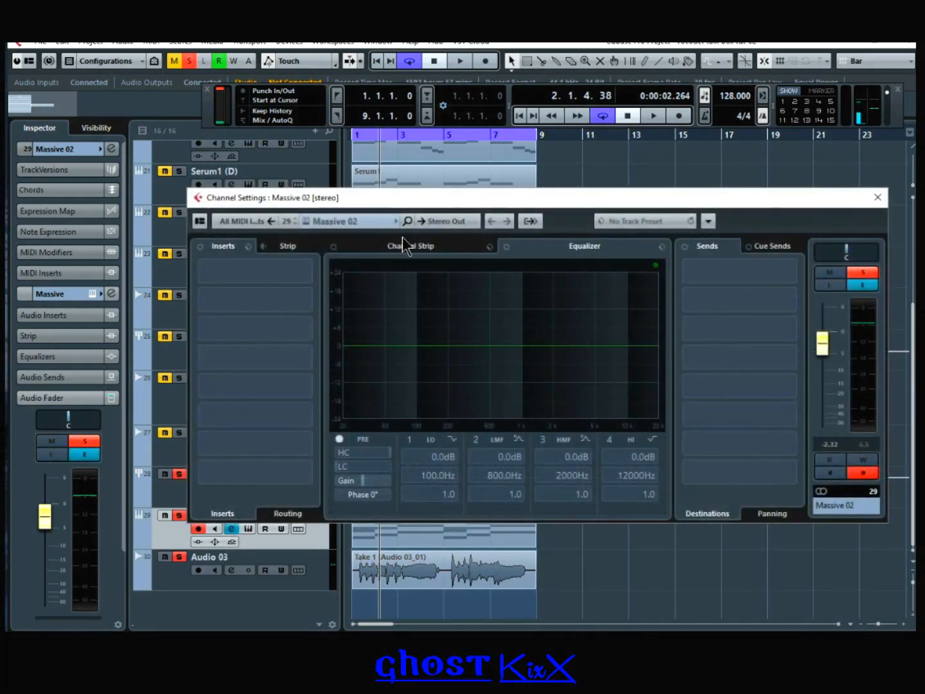
{"action": "left_click", "coordinate": [450, 222]}
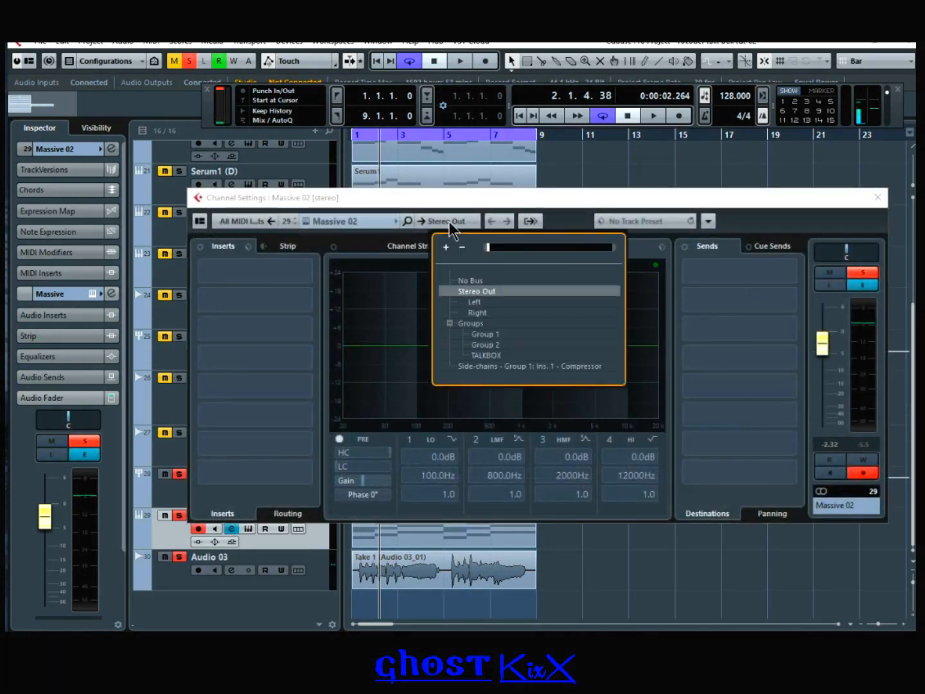
{"action": "left_click", "coordinate": [496, 354]}
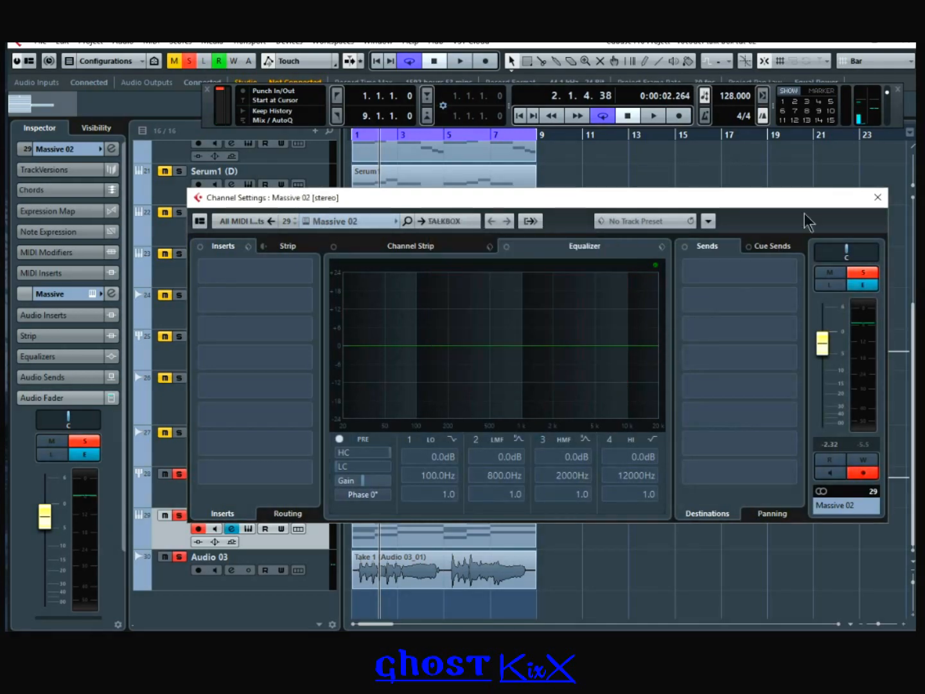
{"action": "left_click", "coordinate": [878, 198]}
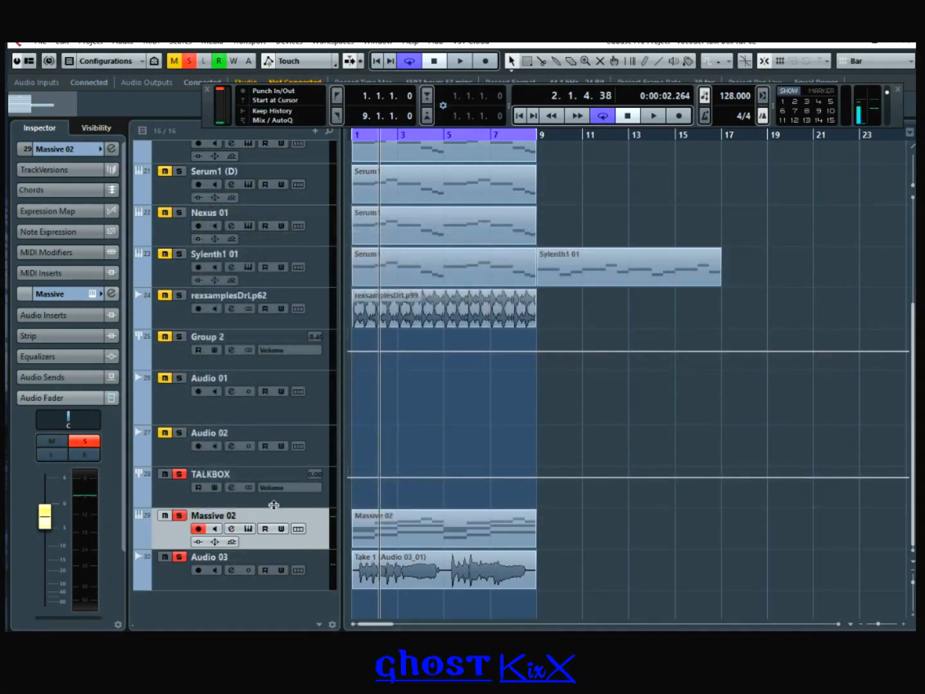
Step: Route Audio 03's output to the TALKBOX group
{"action": "left_click", "coordinate": [182, 578]}
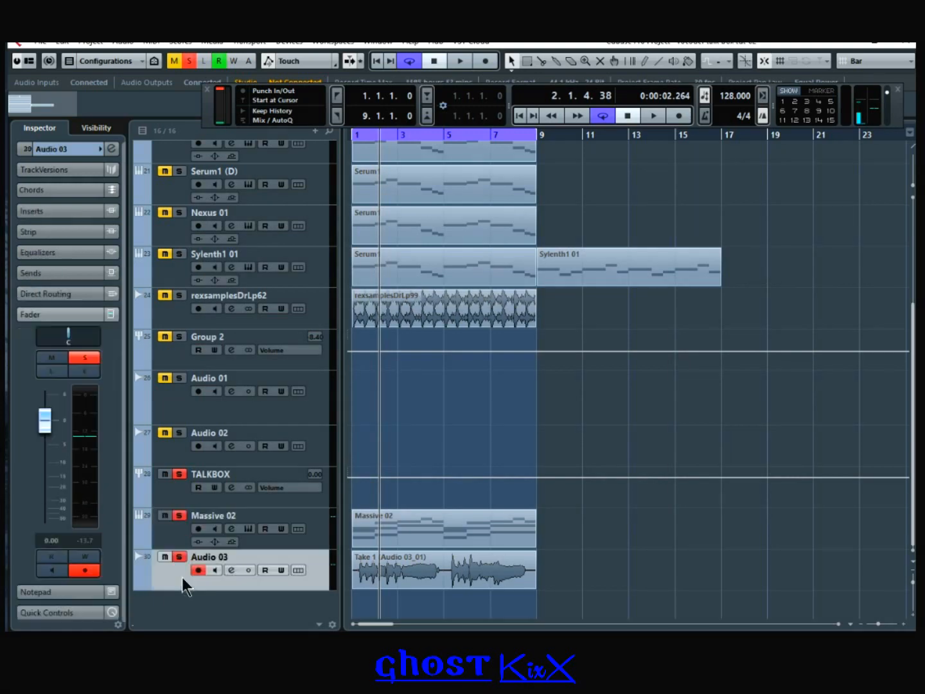
{"action": "left_click", "coordinate": [230, 570]}
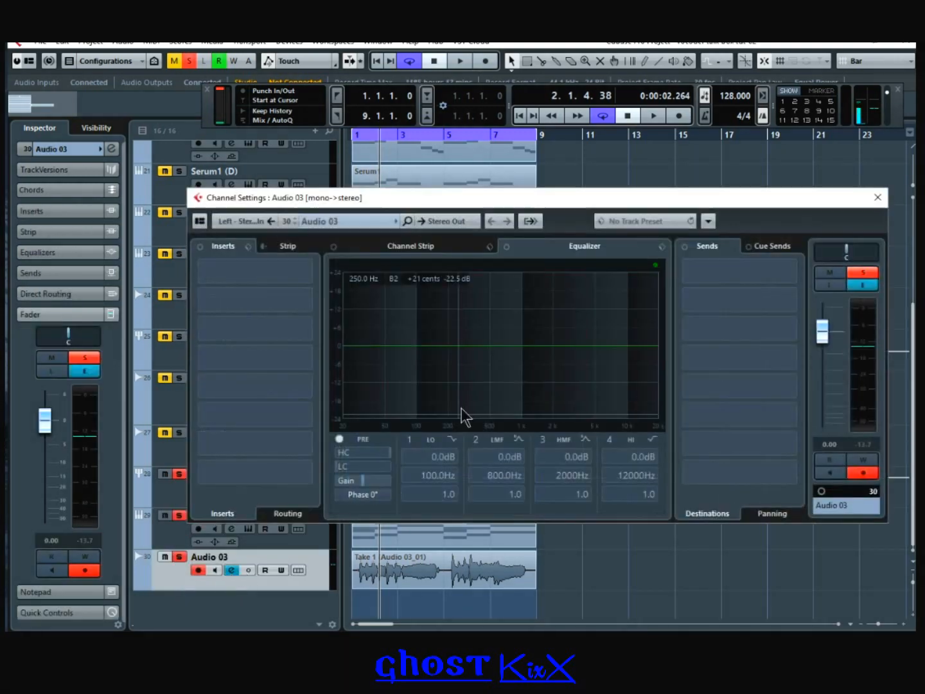
{"action": "left_click", "coordinate": [450, 221]}
{"action": "left_click", "coordinate": [495, 355]}
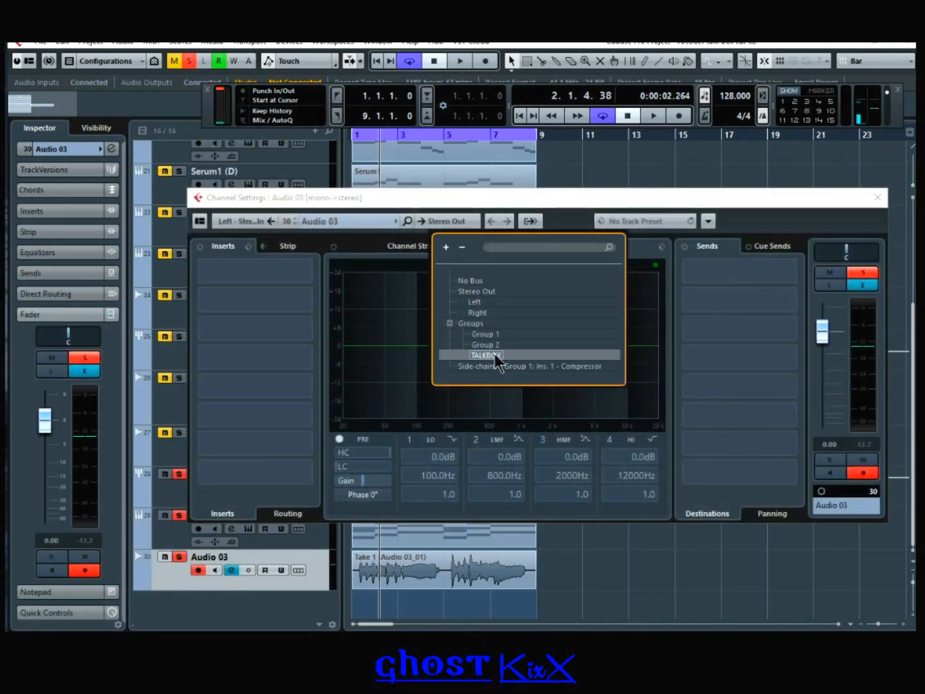
{"action": "double_click", "coordinate": [495, 356]}
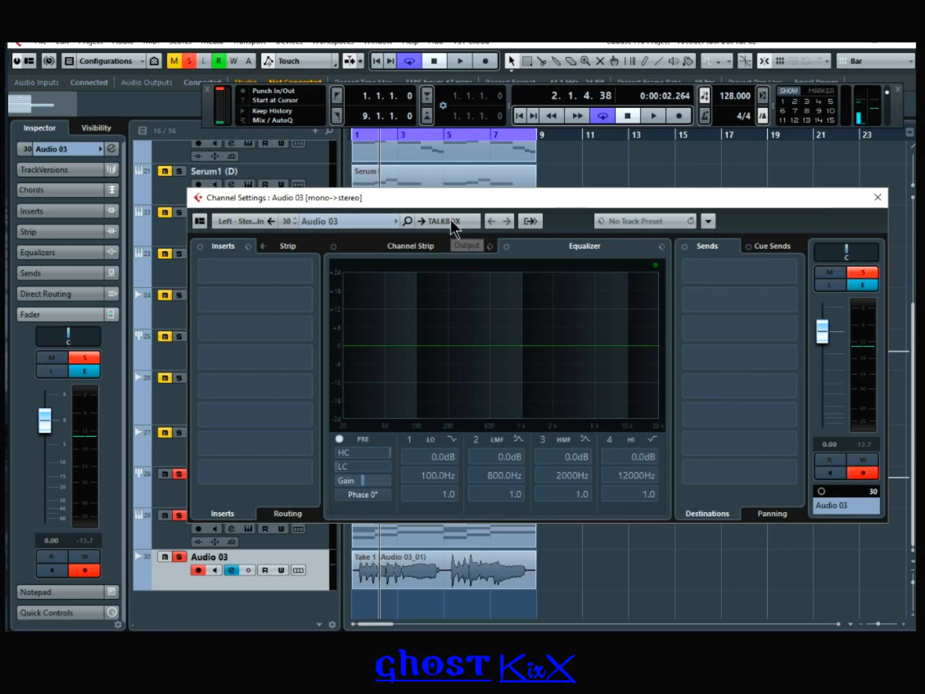
{"action": "left_click", "coordinate": [878, 198]}
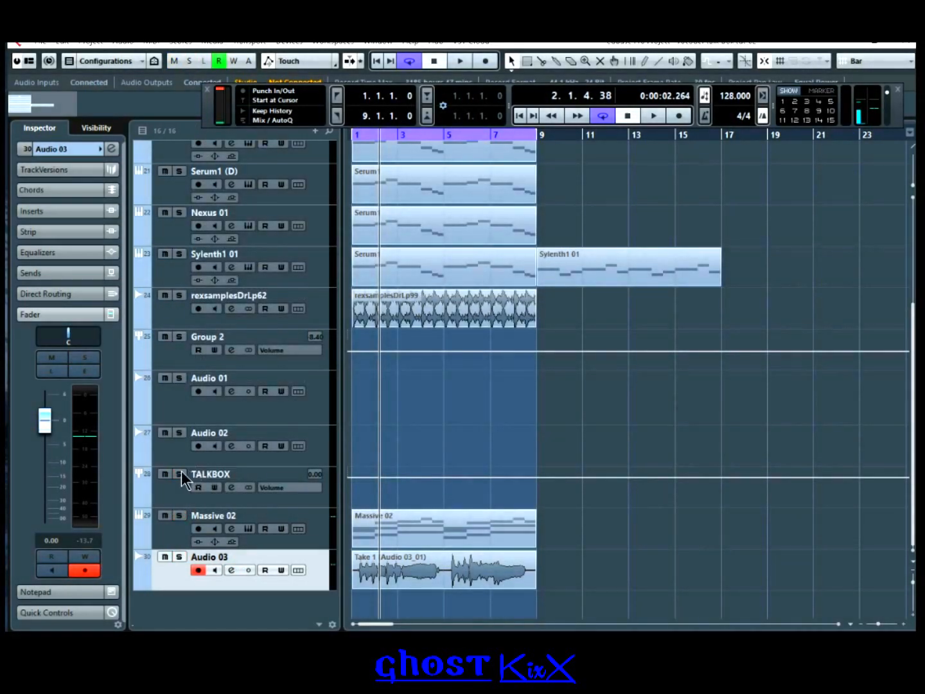
Step: Play the project from the start to hear the routing, then arm Audio 03
{"action": "left_click", "coordinate": [182, 471]}
{"action": "left_click", "coordinate": [518, 116]}
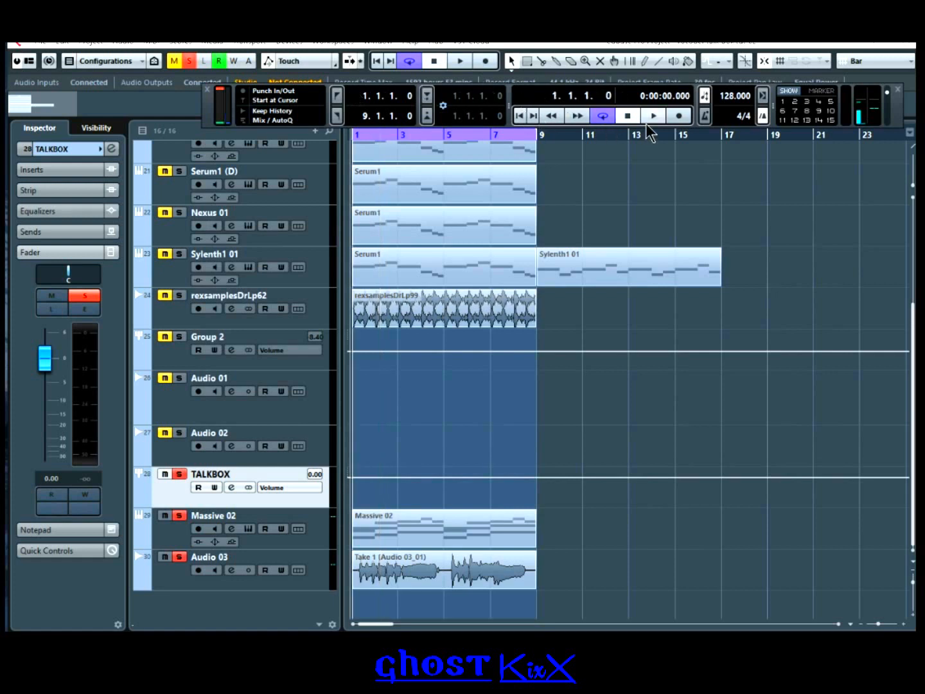
{"action": "key", "text": "space"}
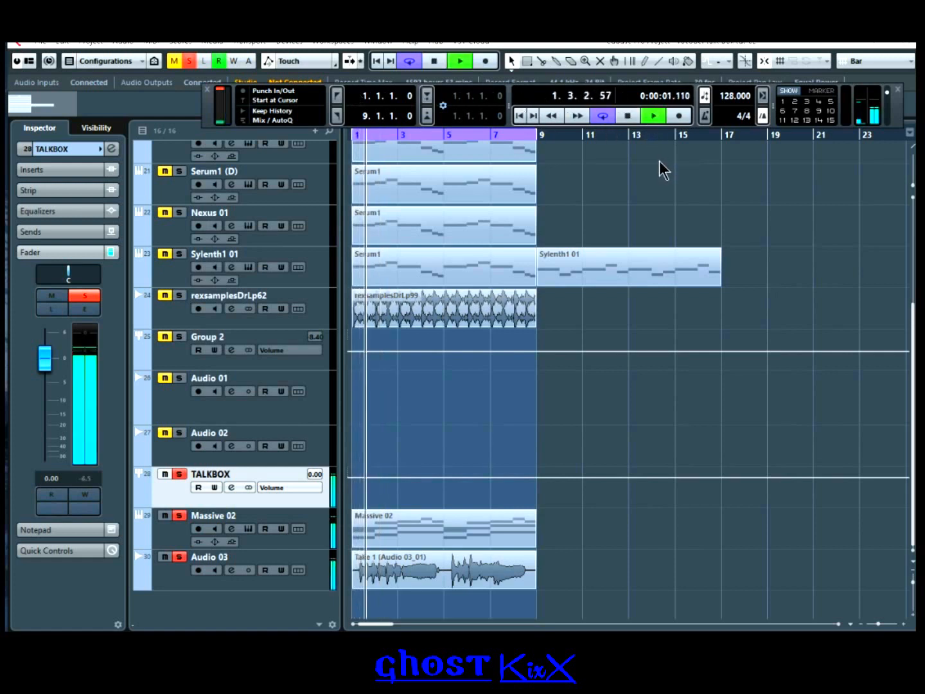
{"action": "left_click", "coordinate": [627, 115]}
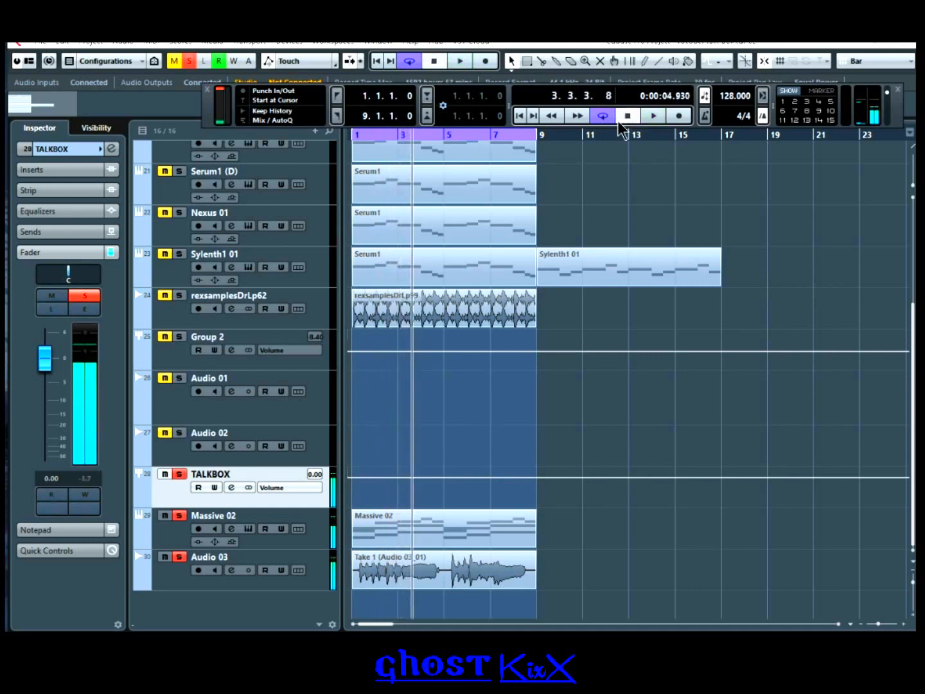
{"action": "left_click", "coordinate": [519, 116]}
{"action": "left_click", "coordinate": [464, 262]}
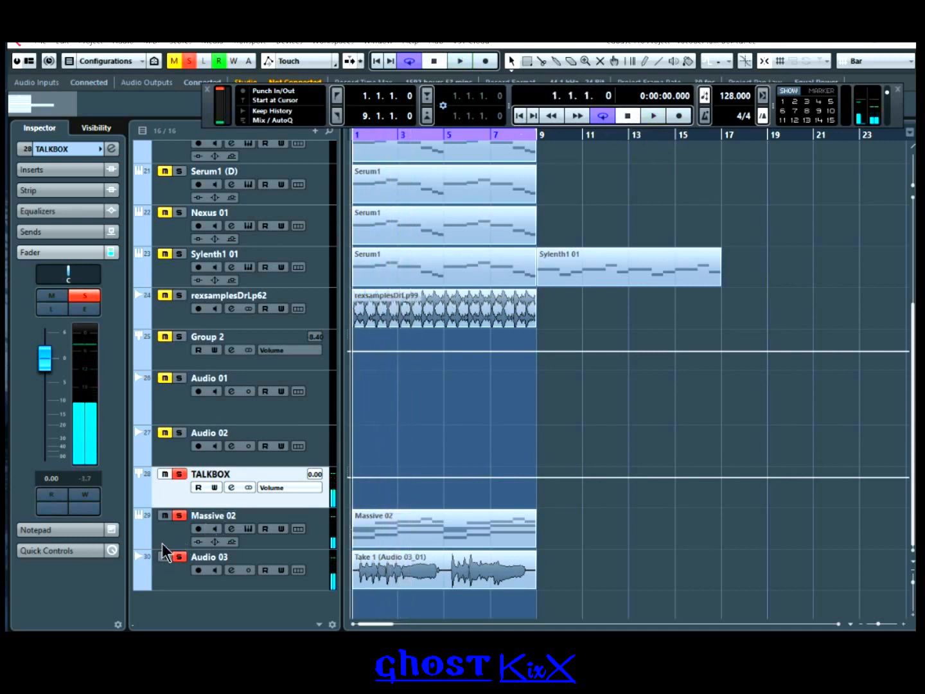
{"action": "left_click", "coordinate": [189, 530]}
{"action": "left_click", "coordinate": [170, 491]}
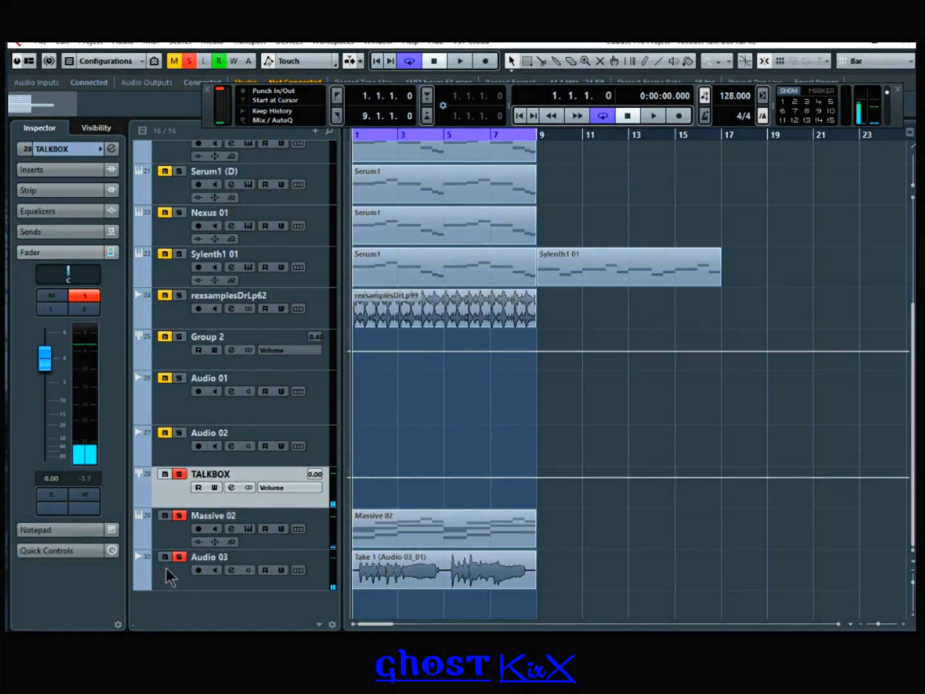
{"action": "left_click", "coordinate": [212, 573]}
Step: Load StudioEQ into Audio 03's first insert and set band 1 to a low cut near 56 Hz
{"action": "left_click", "coordinate": [230, 571]}
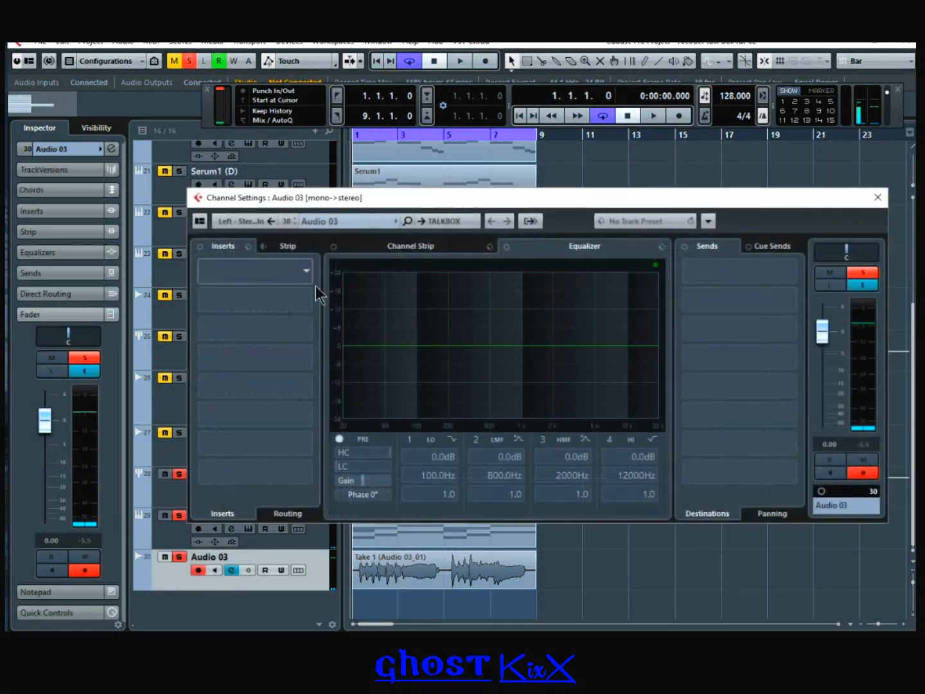
{"action": "left_click", "coordinate": [275, 267]}
{"action": "left_click", "coordinate": [225, 344]}
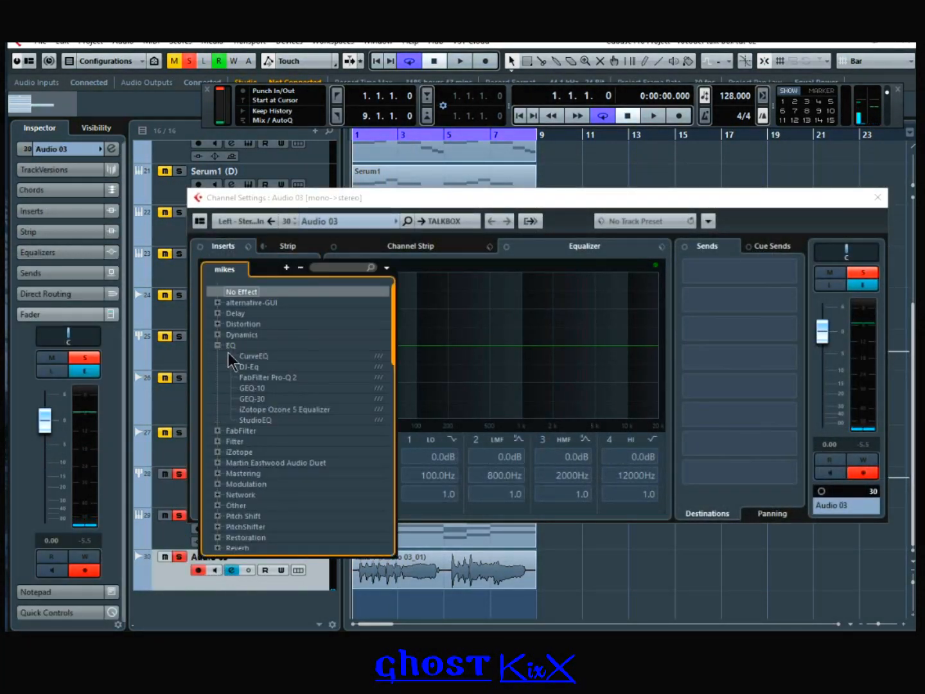
{"action": "left_click", "coordinate": [267, 419]}
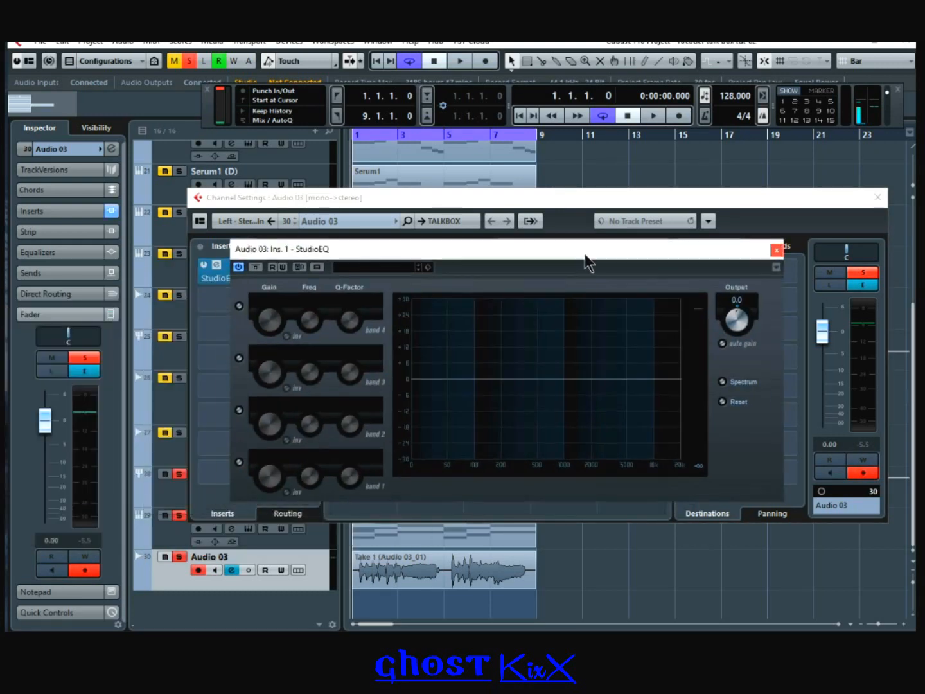
{"action": "left_click_drag", "start_coordinate": [415, 386], "coordinate": [507, 386]}
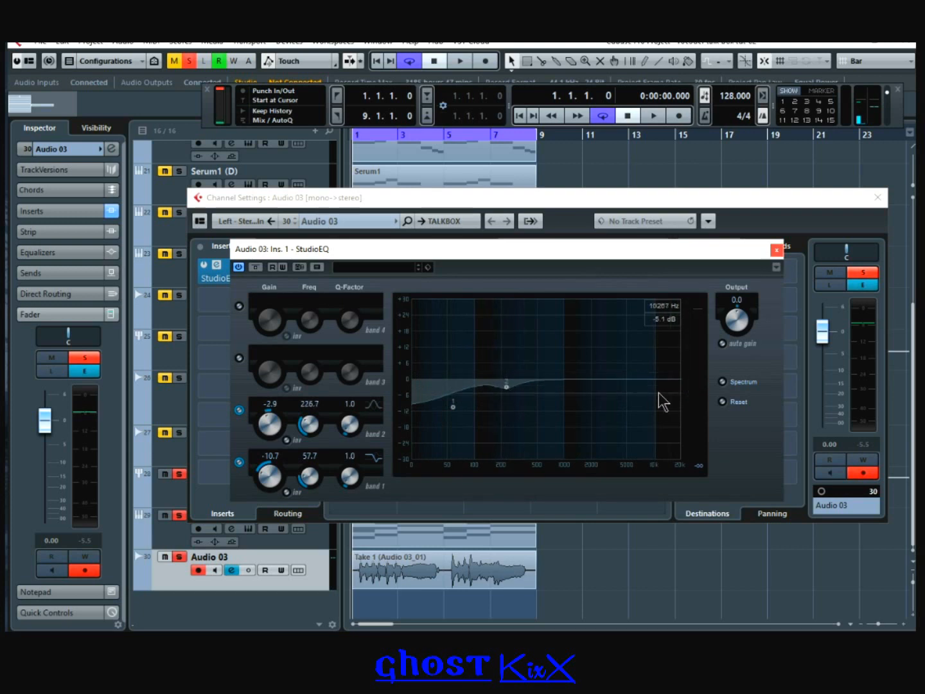
Step: Add a broad band 4 boost at 7944 Hz and a band 3 mid boost near 590.6 Hz
{"action": "mouse_move", "coordinate": [633, 386]}
{"action": "left_mouse_down"}
{"action": "mouse_move", "coordinate": [634, 372]}
{"action": "mouse_move", "coordinate": [626, 373]}
{"action": "left_mouse_up"}
{"action": "left_click", "coordinate": [373, 298]}
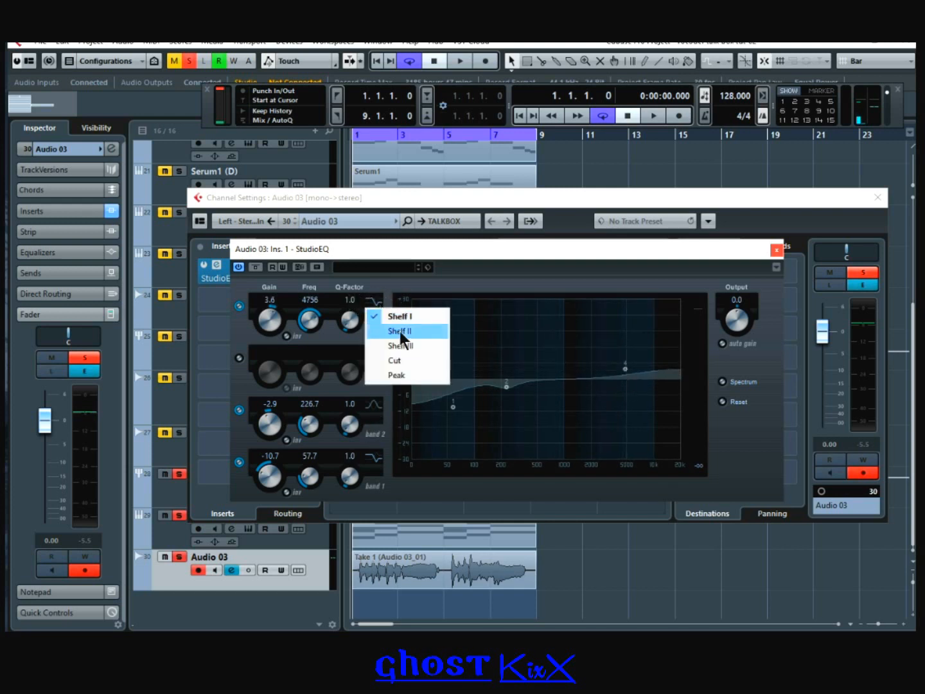
{"action": "left_click", "coordinate": [416, 374]}
{"action": "left_click_drag", "start_coordinate": [625, 369], "coordinate": [636, 367]}
{"action": "left_click_drag", "start_coordinate": [347, 323], "coordinate": [351, 333]}
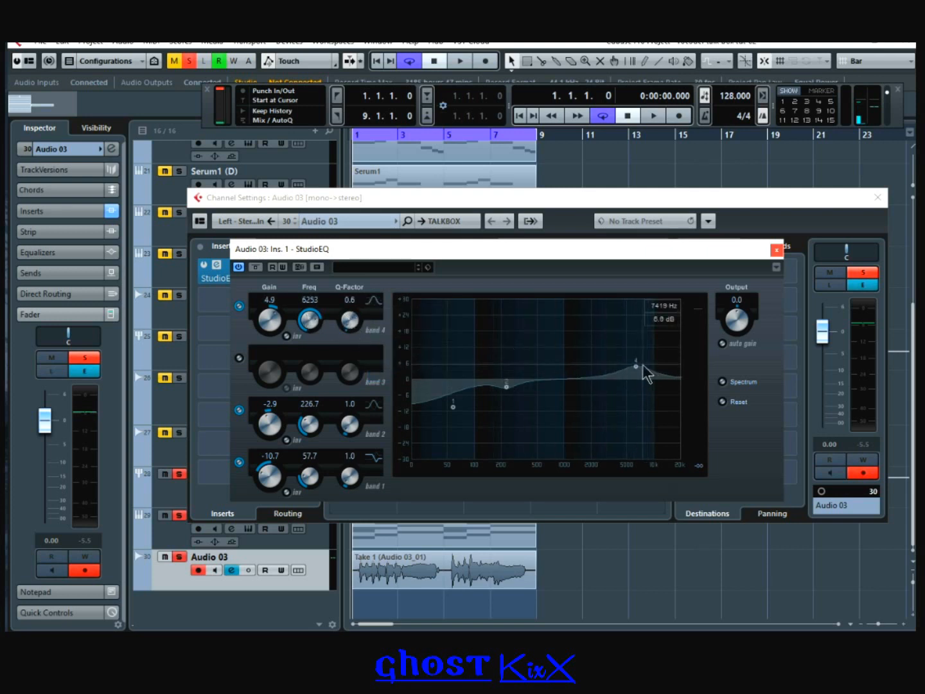
{"action": "left_click_drag", "start_coordinate": [642, 364], "coordinate": [645, 367]}
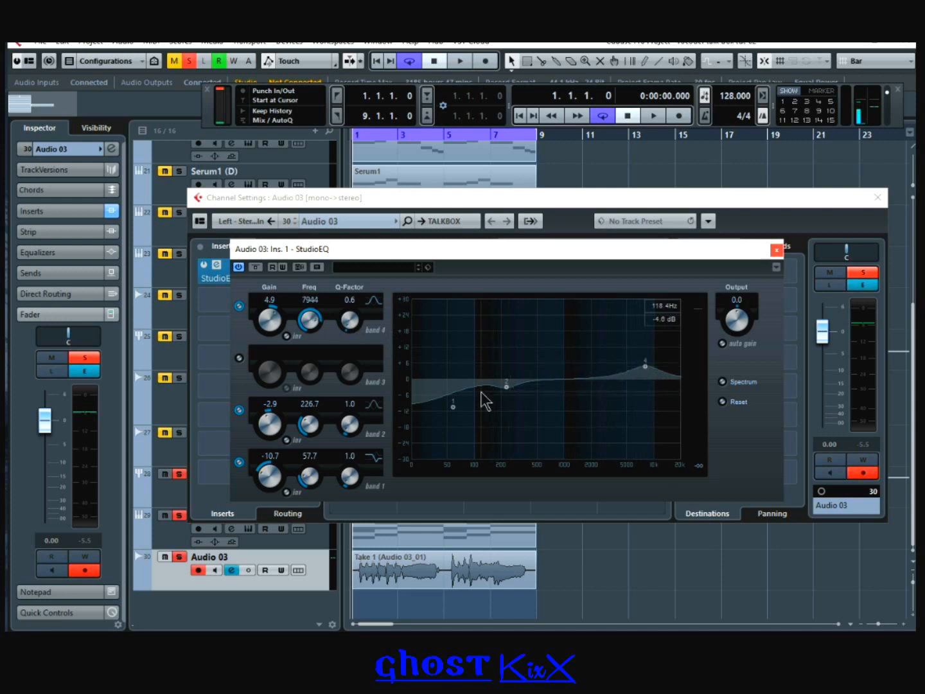
{"action": "left_click", "coordinate": [547, 373]}
{"action": "left_click_drag", "start_coordinate": [548, 373], "coordinate": [544, 374]}
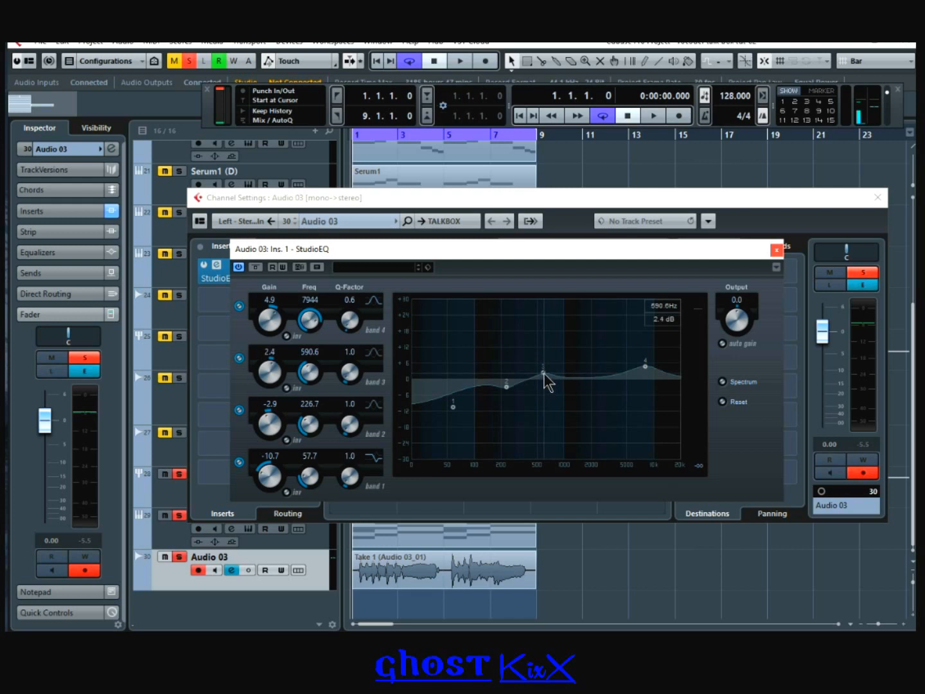
{"action": "left_click", "coordinate": [777, 249]}
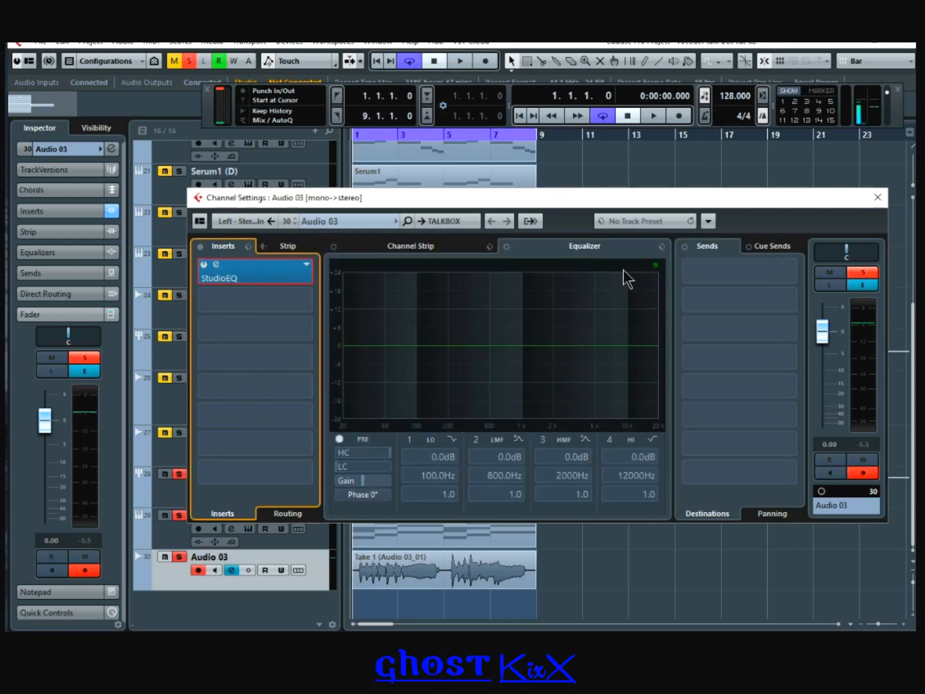
Step: Load a Compressor with the TALKBOX COMP SETTING preset into Audio 03's second insert
{"action": "left_click", "coordinate": [302, 297]}
{"action": "left_click", "coordinate": [220, 363]}
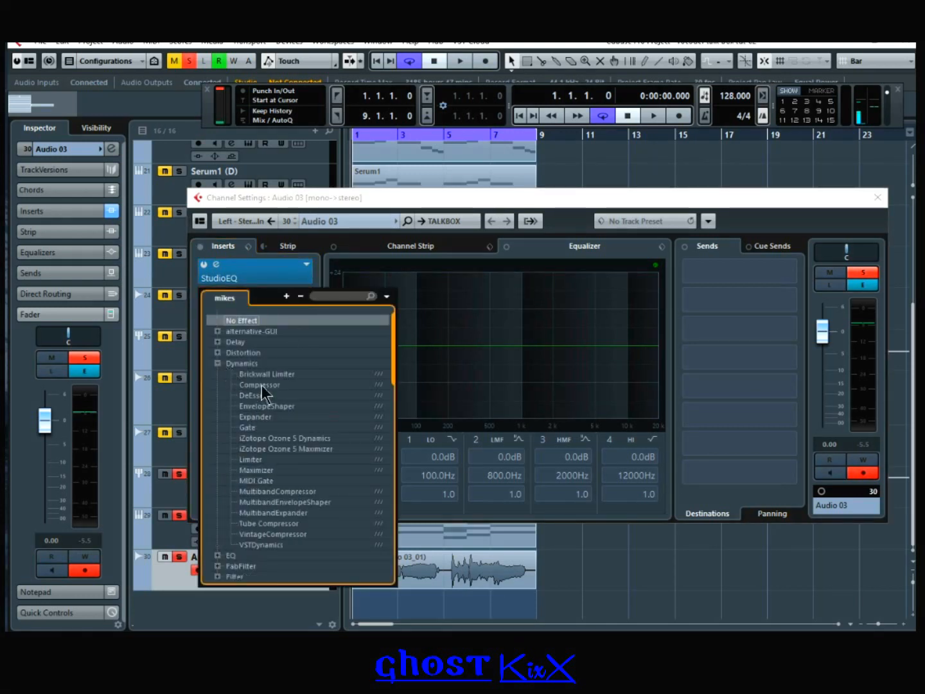
{"action": "left_click", "coordinate": [264, 385]}
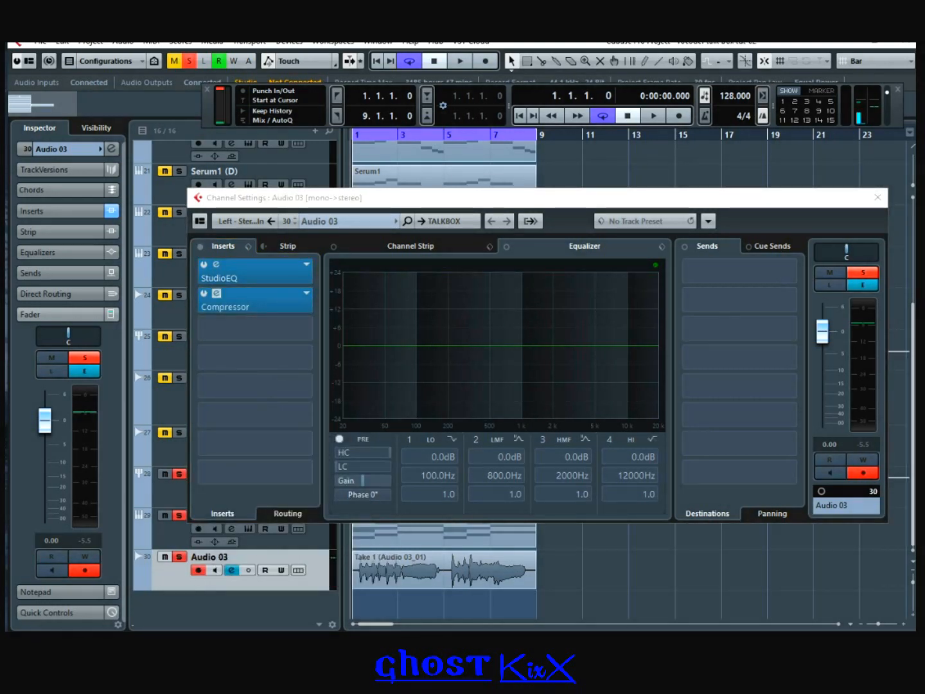
{"action": "left_click", "coordinate": [309, 283]}
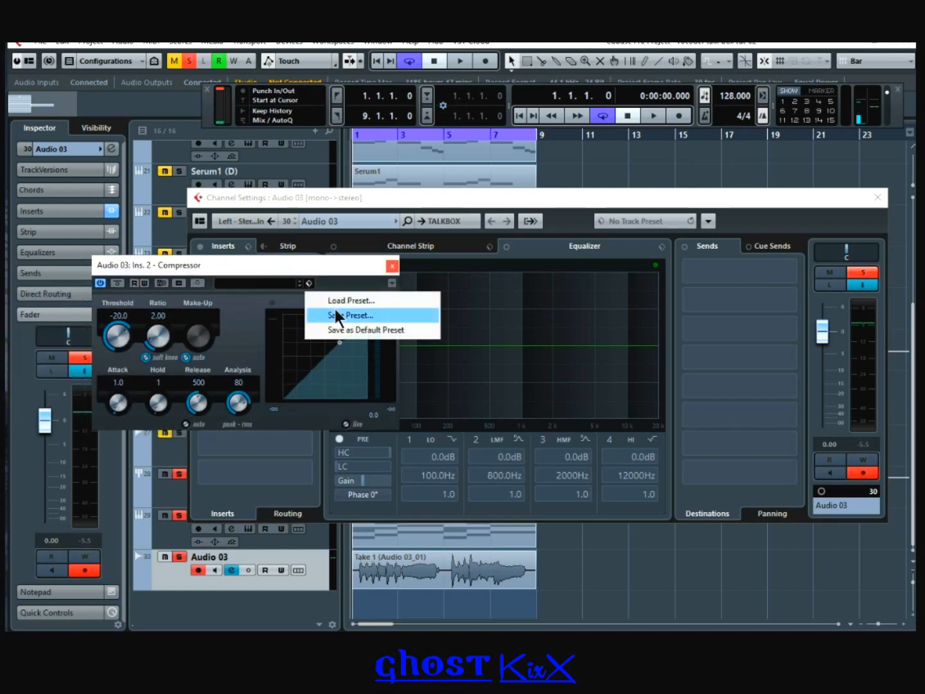
{"action": "left_click", "coordinate": [348, 301]}
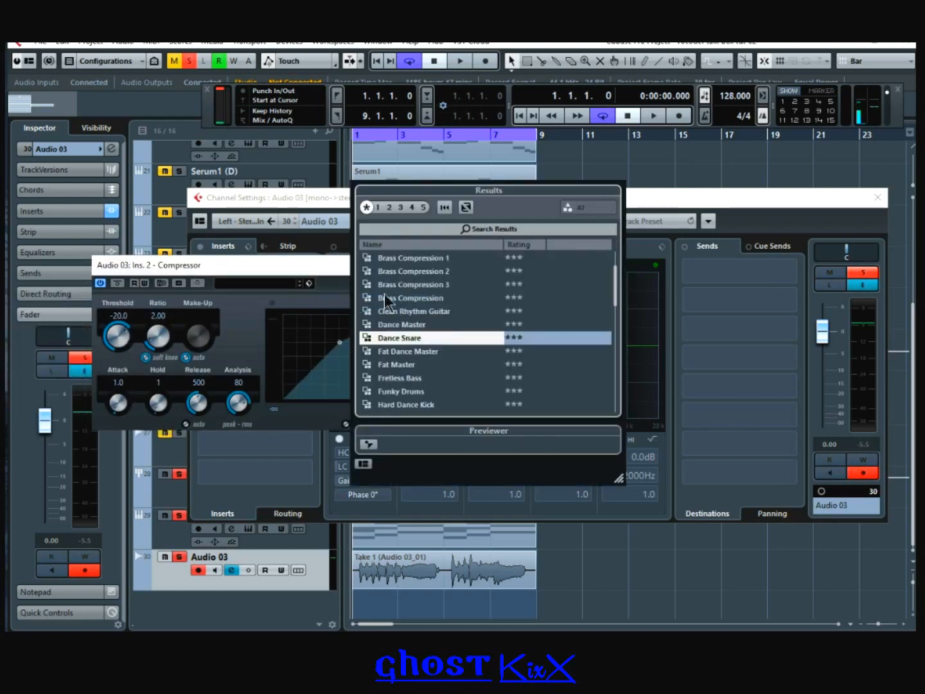
{"action": "left_click_drag", "start_coordinate": [615, 280], "coordinate": [612, 426]}
{"action": "left_click", "coordinate": [449, 381]}
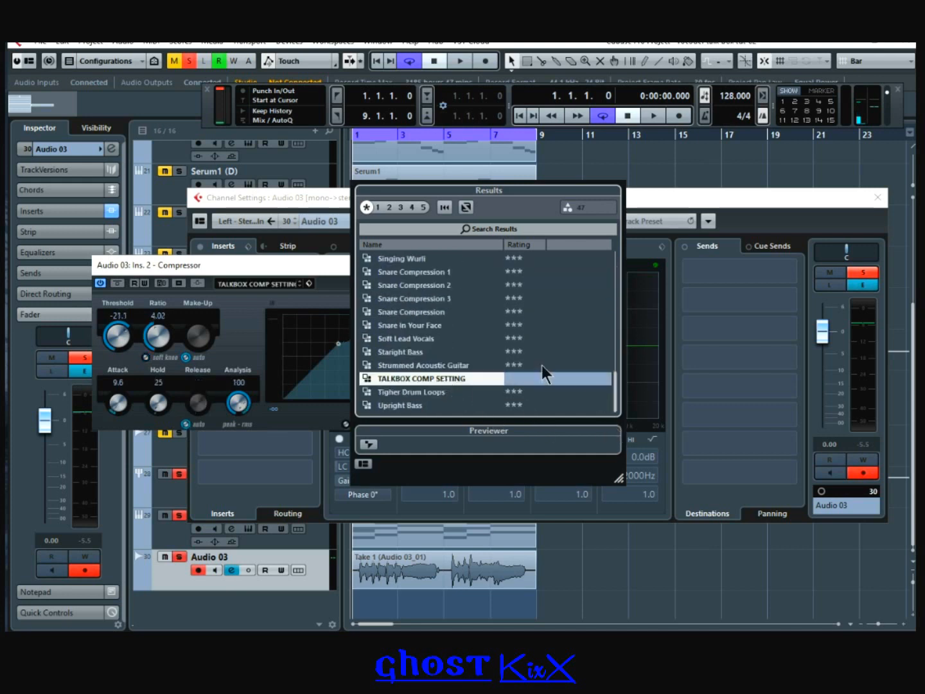
{"action": "left_click", "coordinate": [332, 280]}
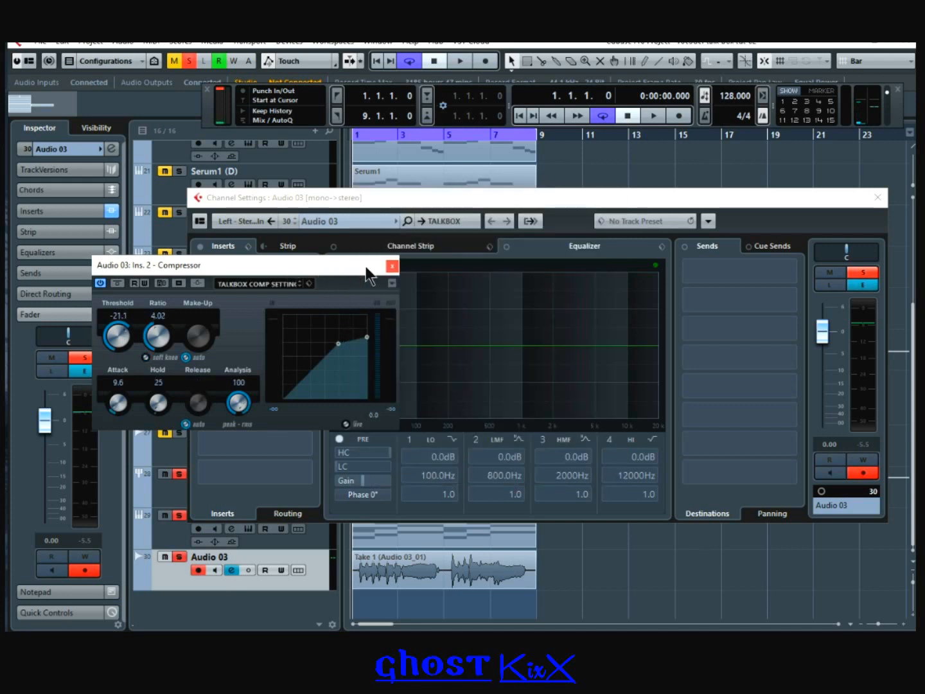
{"action": "left_click", "coordinate": [392, 266]}
{"action": "left_click", "coordinate": [878, 198]}
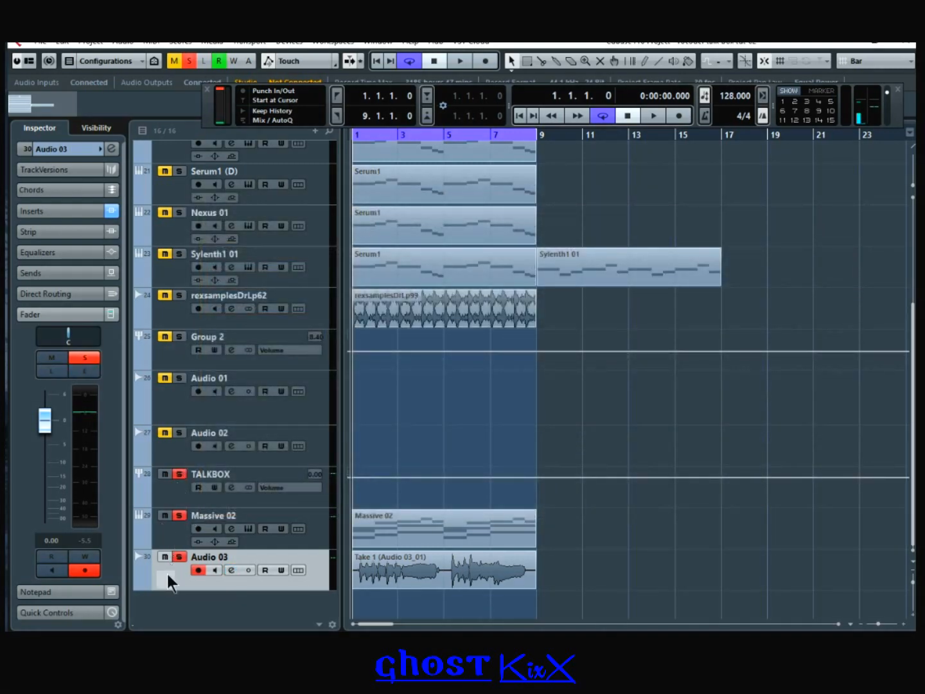
Step: Select Massive 02 and briefly check its channel settings
{"action": "left_click", "coordinate": [170, 541]}
{"action": "left_click", "coordinate": [231, 529]}
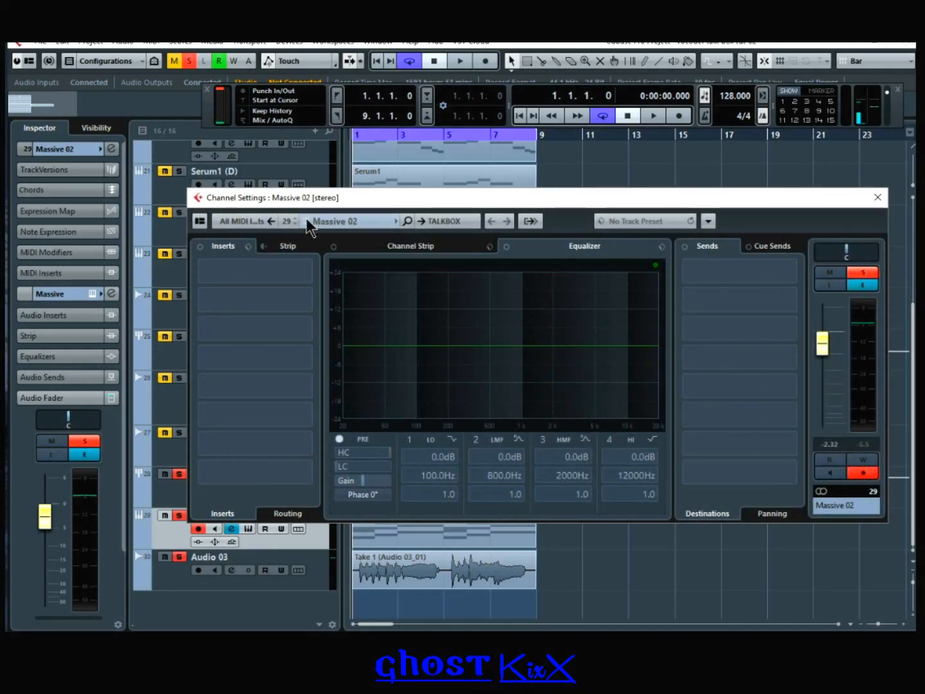
{"action": "left_click", "coordinate": [878, 198]}
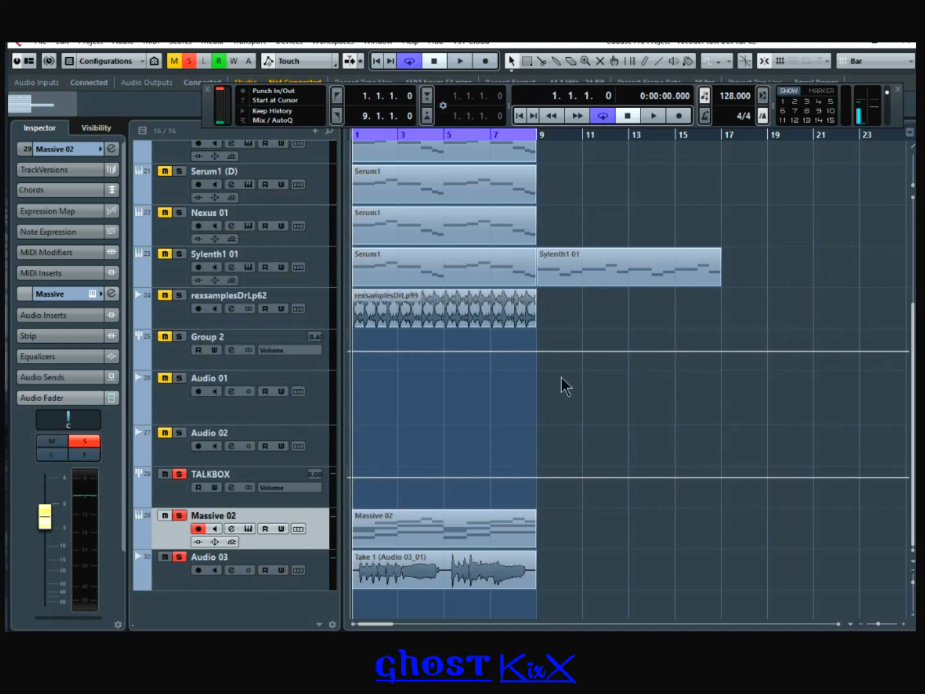
Step: Load mda Talkbox into the first insert of the TALKBOX group channel
{"action": "left_click", "coordinate": [169, 487]}
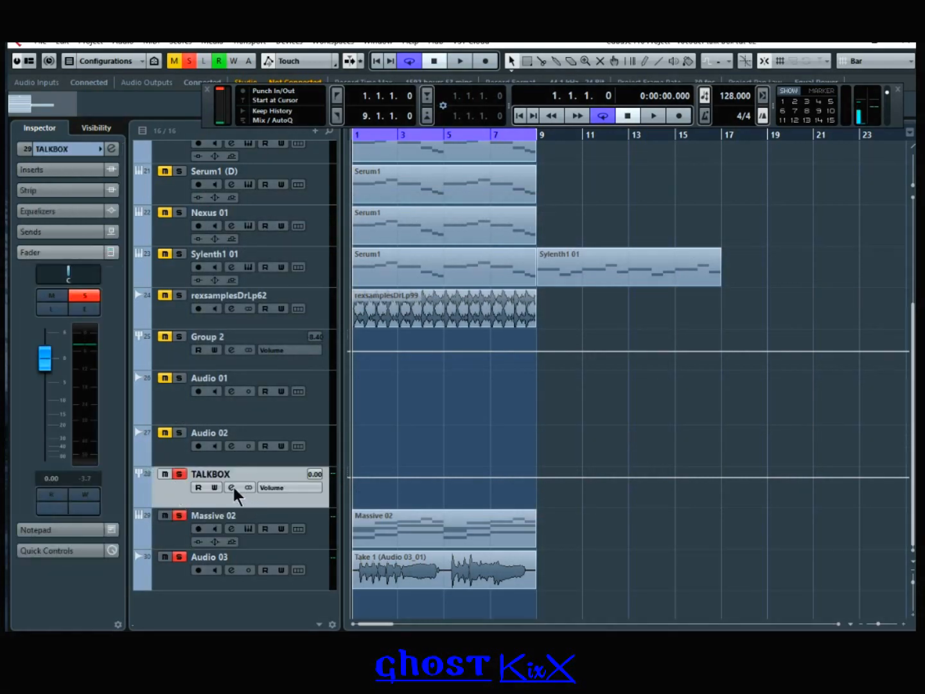
{"action": "left_click", "coordinate": [232, 488]}
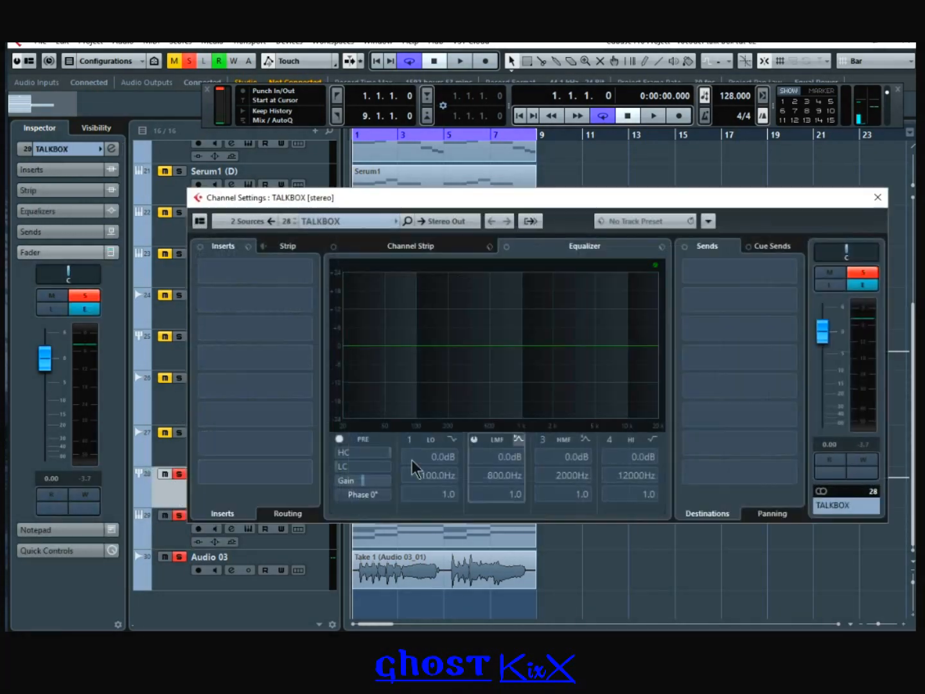
{"action": "left_click", "coordinate": [299, 271]}
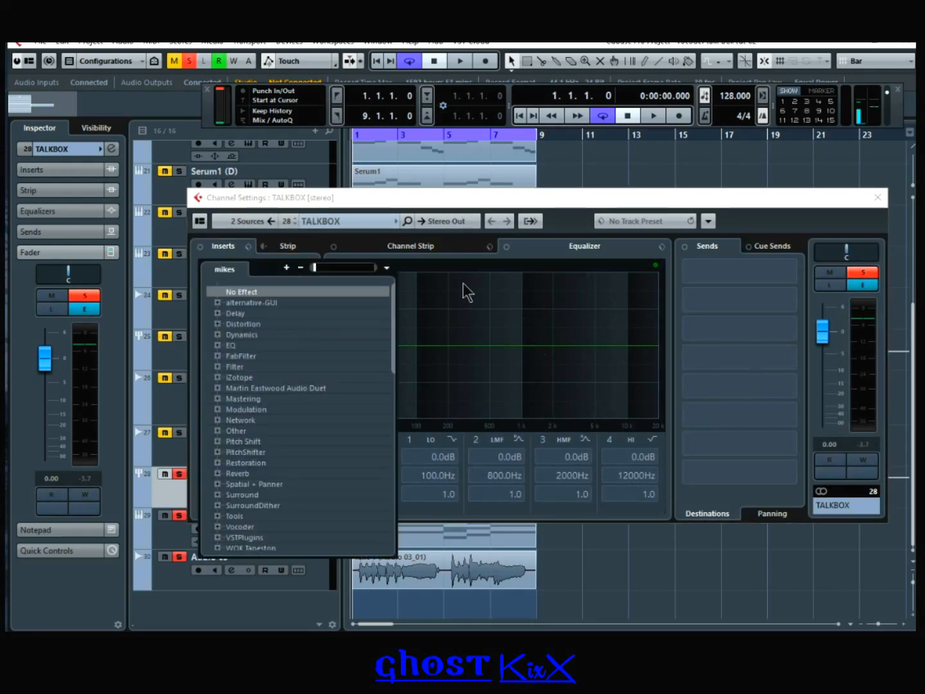
{"action": "scroll", "coordinate": [316, 438], "scroll_direction": "down", "scroll_amount": 7}
{"action": "scroll", "coordinate": [315, 438], "scroll_direction": "down", "scroll_amount": 7}
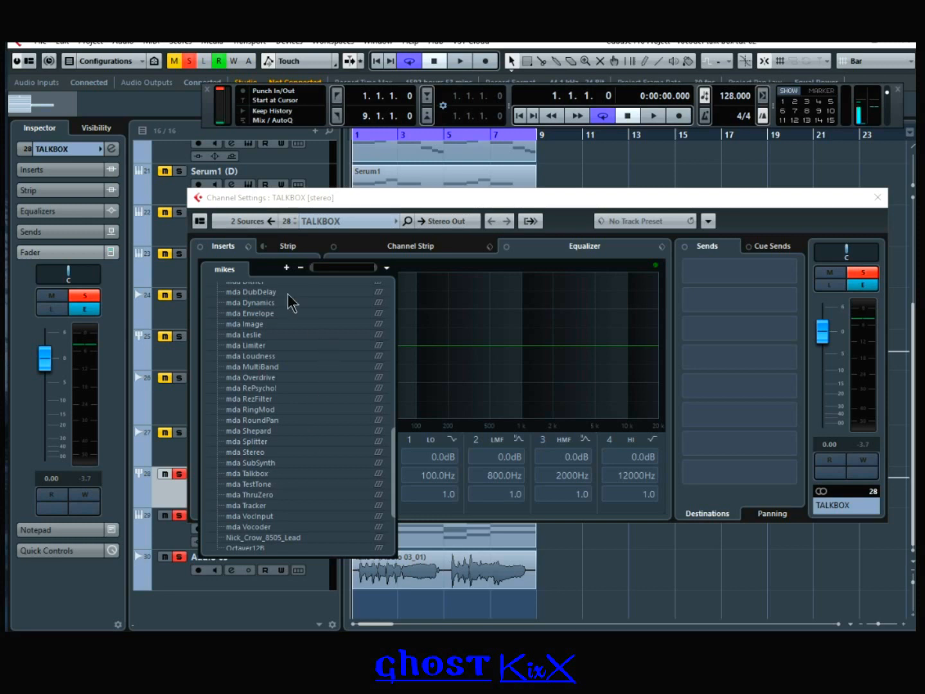
{"action": "left_click", "coordinate": [264, 474]}
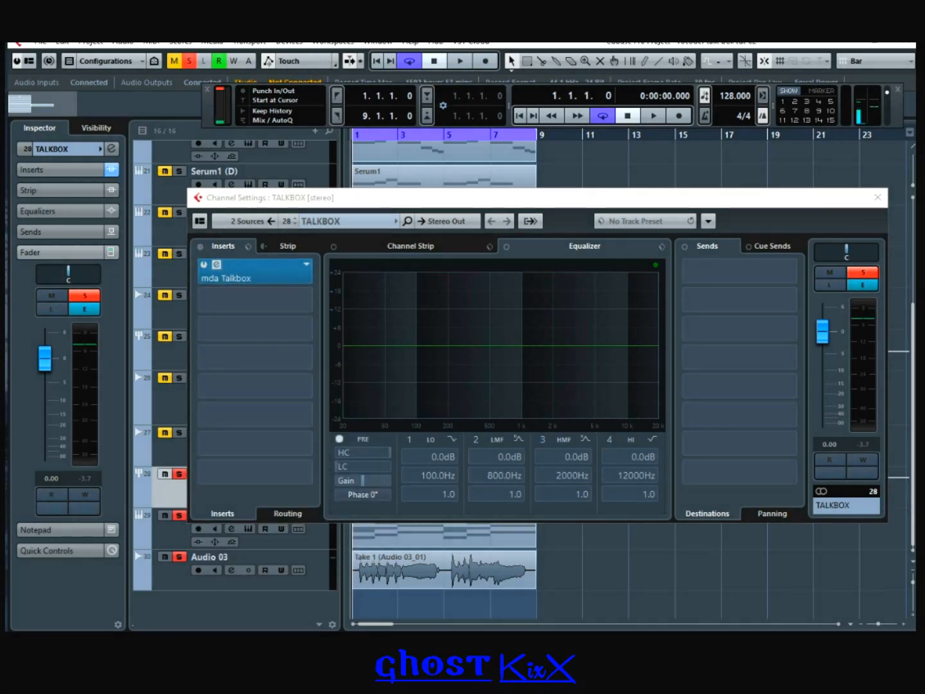
Step: Raise the mda Talkbox Wet level to 200 %, then close the editor and channel settings
{"action": "left_click_drag", "start_coordinate": [324, 290], "coordinate": [355, 270]}
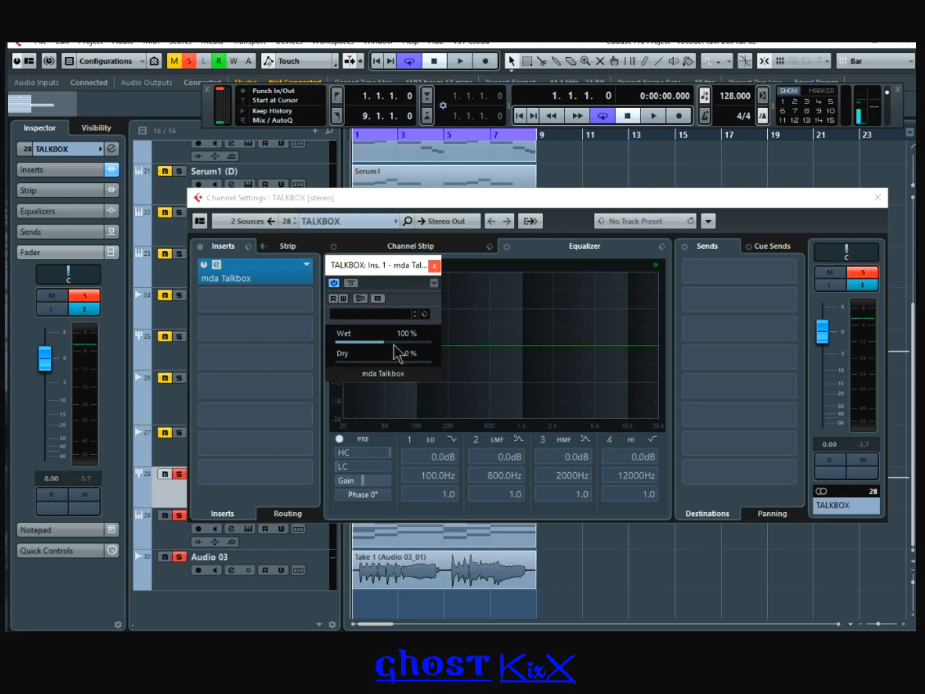
{"action": "left_click_drag", "start_coordinate": [395, 342], "coordinate": [442, 348]}
{"action": "left_click", "coordinate": [434, 265]}
{"action": "left_click", "coordinate": [877, 198]}
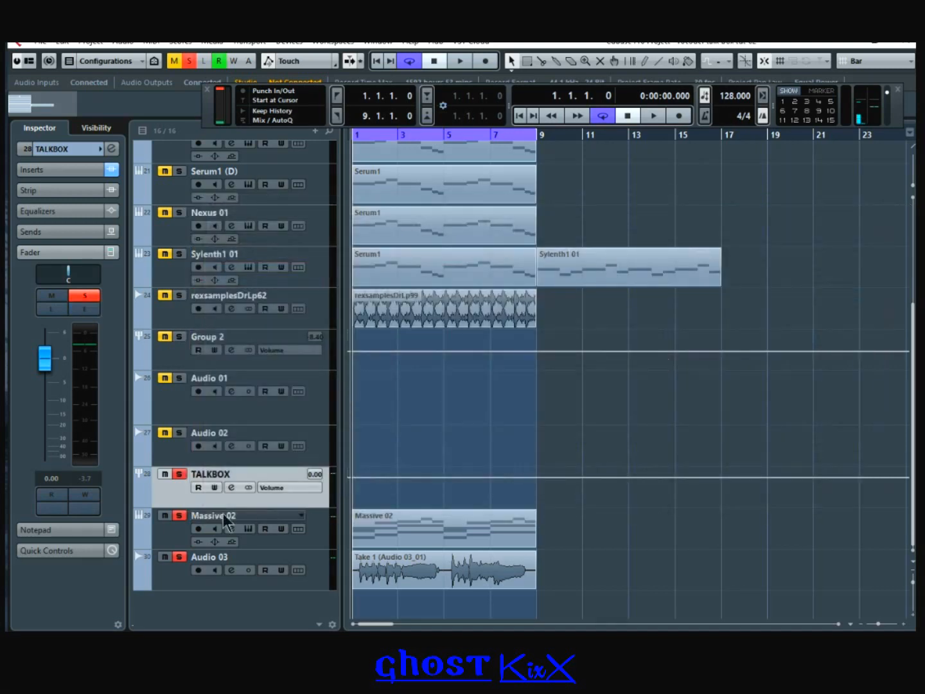
Step: Pan Massive 02 fully right in its channel settings
{"action": "left_click", "coordinate": [184, 525]}
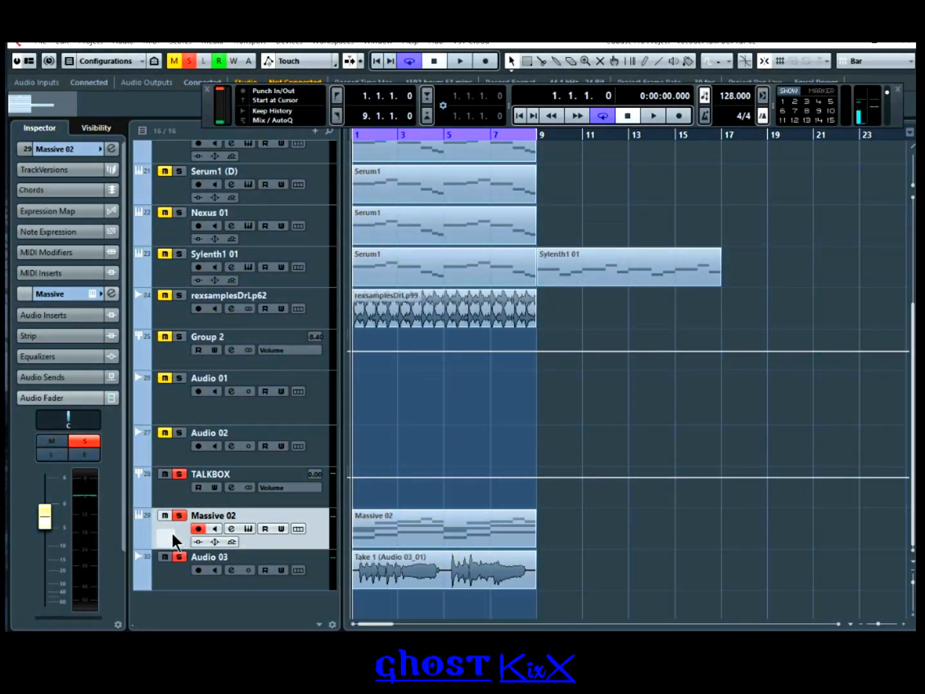
{"action": "left_click", "coordinate": [230, 528]}
{"action": "left_click_drag", "start_coordinate": [851, 251], "coordinate": [895, 250]}
{"action": "left_click", "coordinate": [878, 196]}
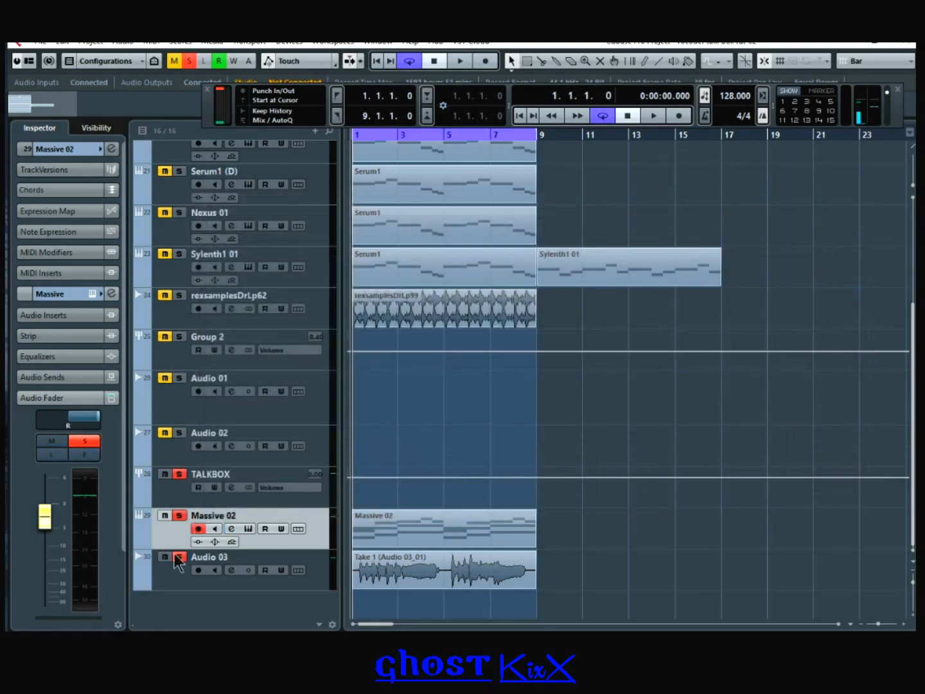
Step: Pan Audio 03 fully to the left
{"action": "left_click", "coordinate": [206, 570]}
{"action": "left_click", "coordinate": [233, 570]}
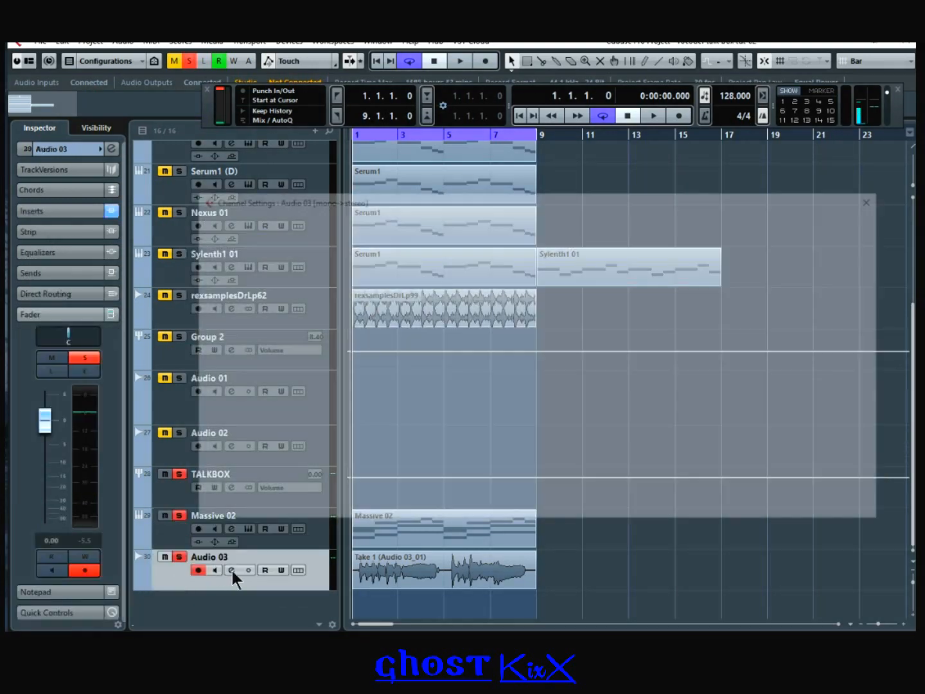
{"action": "left_click_drag", "start_coordinate": [812, 252], "coordinate": [745, 252]}
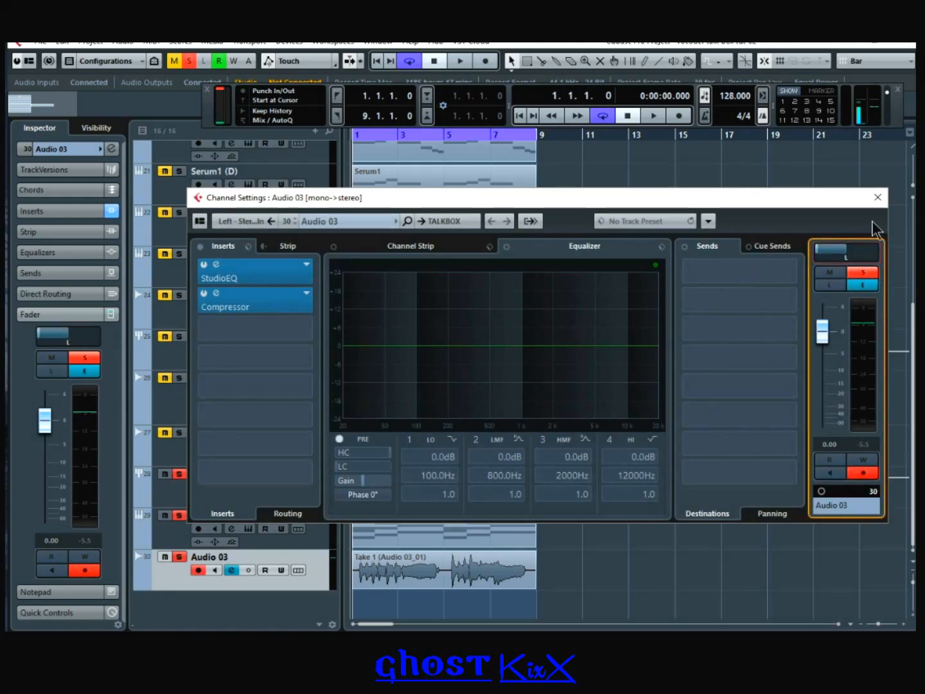
{"action": "left_click", "coordinate": [877, 197]}
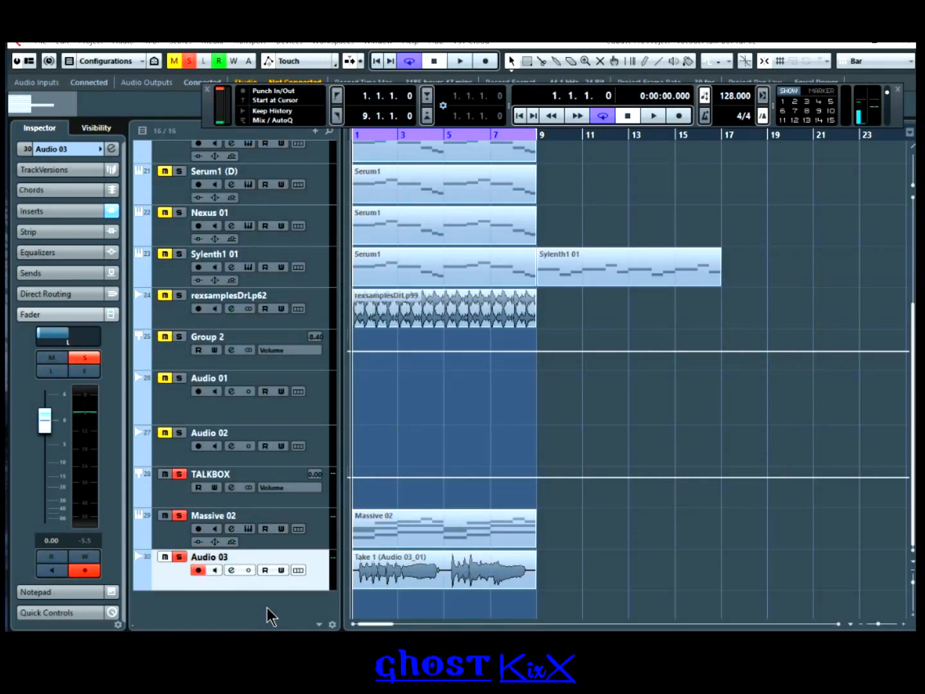
Step: Check the mda Talkbox insert on TALKBOX, then mute Audio 03 and start playback
{"action": "left_click", "coordinate": [201, 496]}
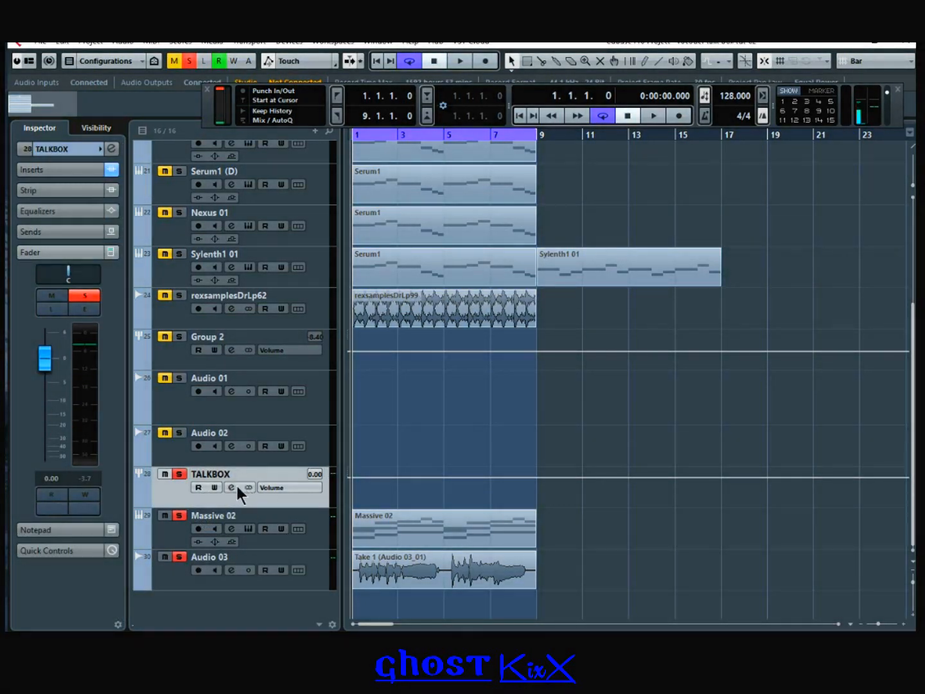
{"action": "left_click", "coordinate": [231, 486]}
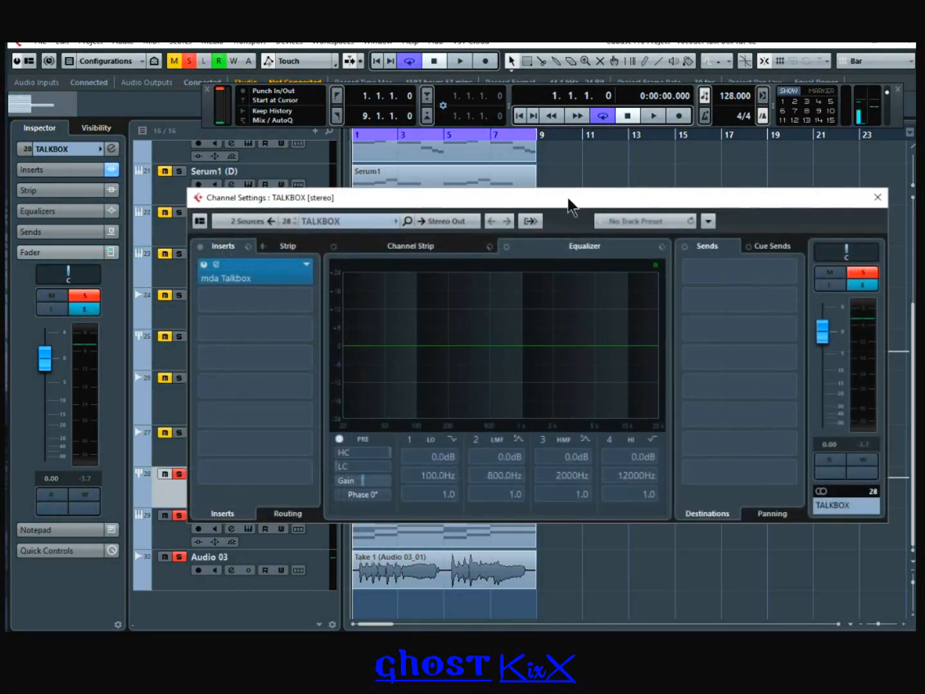
{"action": "left_click", "coordinate": [220, 266]}
{"action": "left_click", "coordinate": [440, 263]}
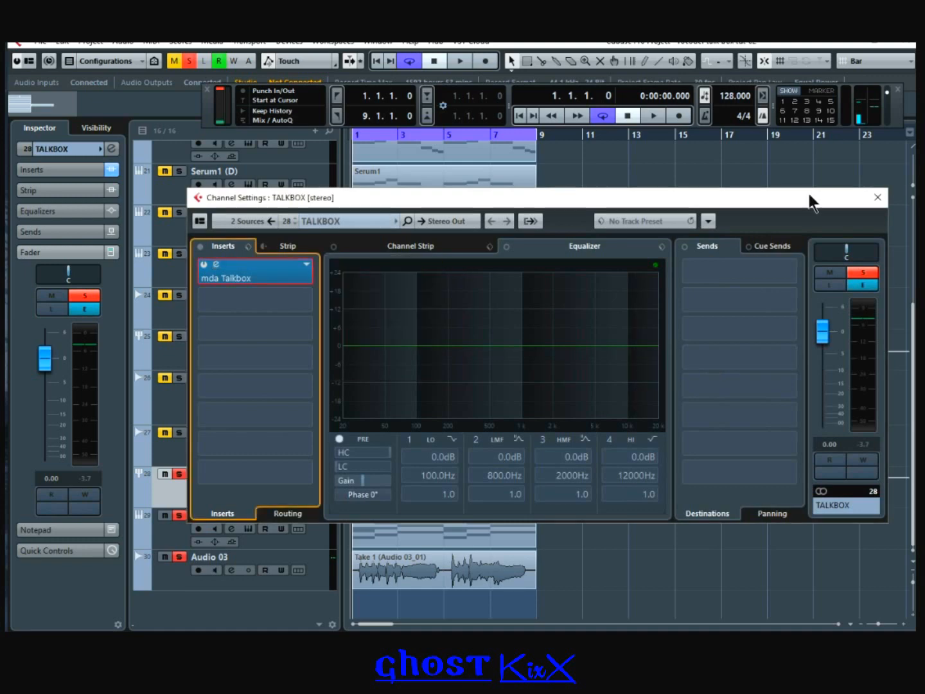
{"action": "left_click", "coordinate": [878, 197]}
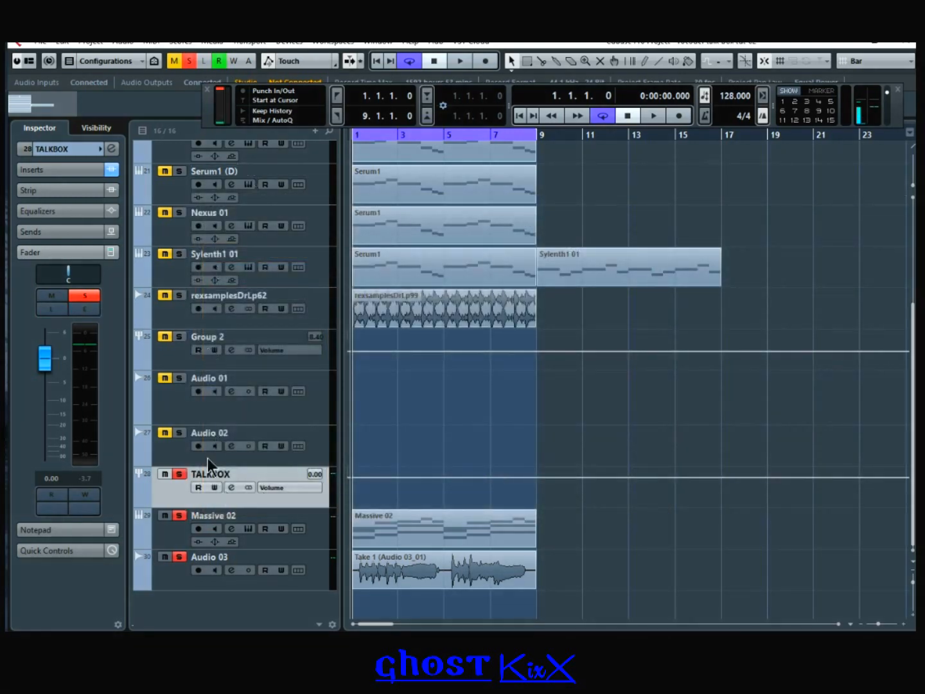
{"action": "left_click", "coordinate": [177, 557]}
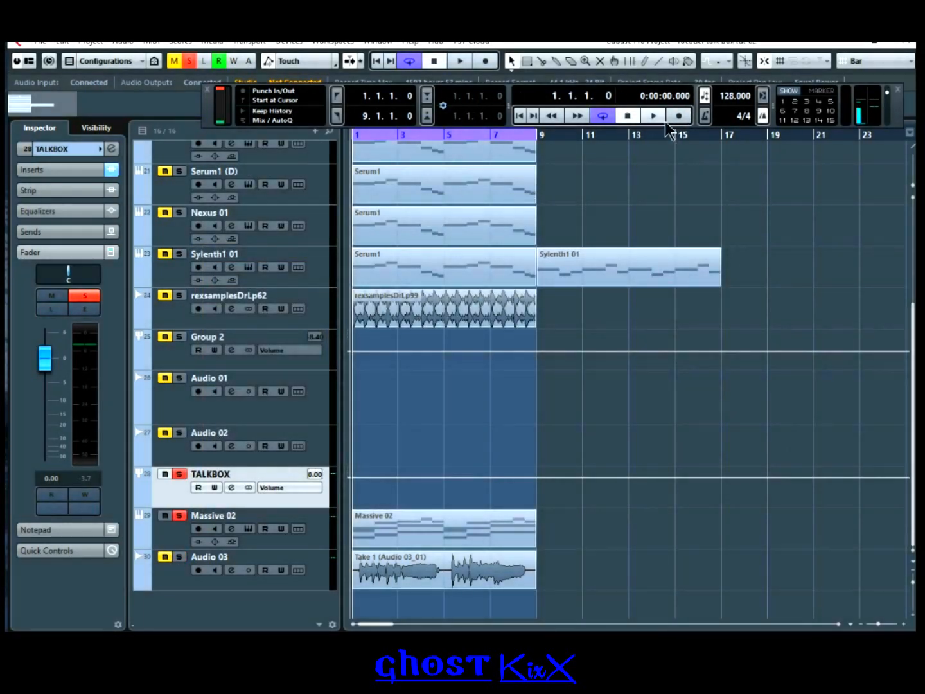
{"action": "left_click", "coordinate": [662, 118]}
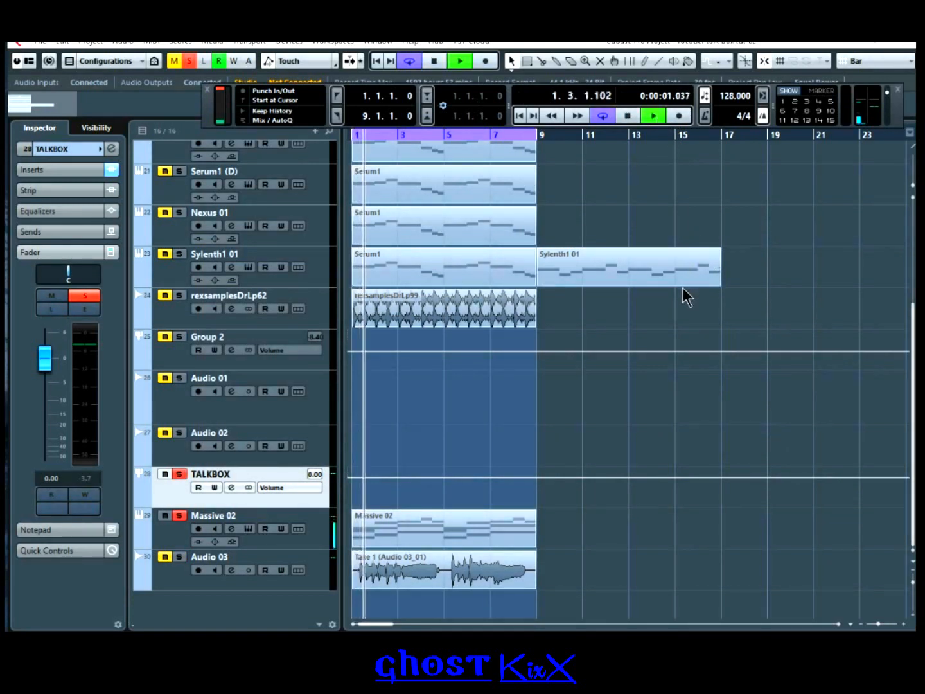
Step: Unmute Audio 03, audition it briefly, and return to the project start
{"action": "left_click", "coordinate": [633, 116]}
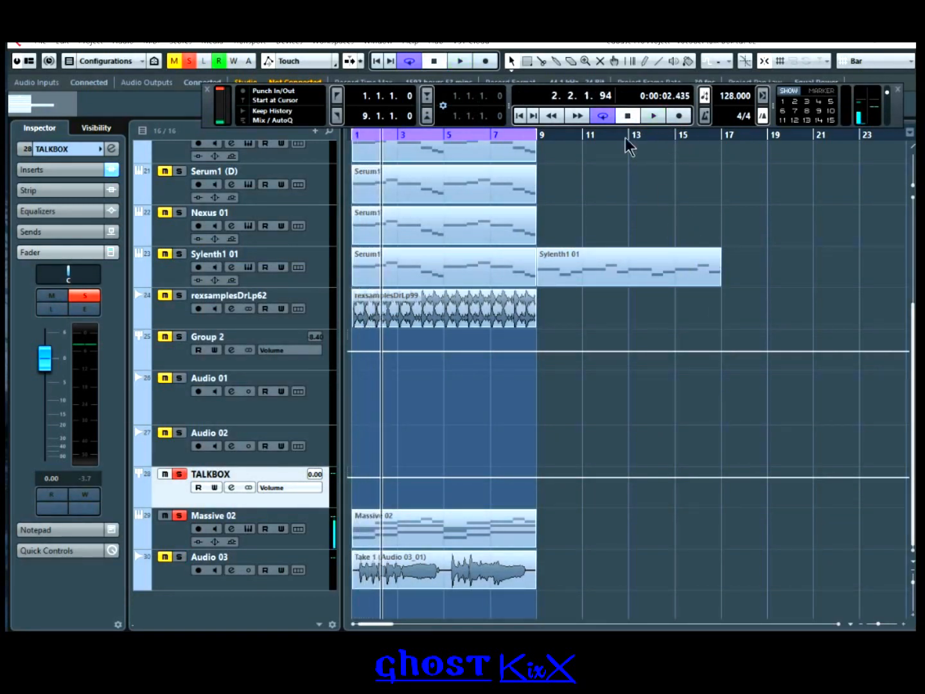
{"action": "left_click", "coordinate": [165, 557]}
{"action": "left_click", "coordinate": [189, 550]}
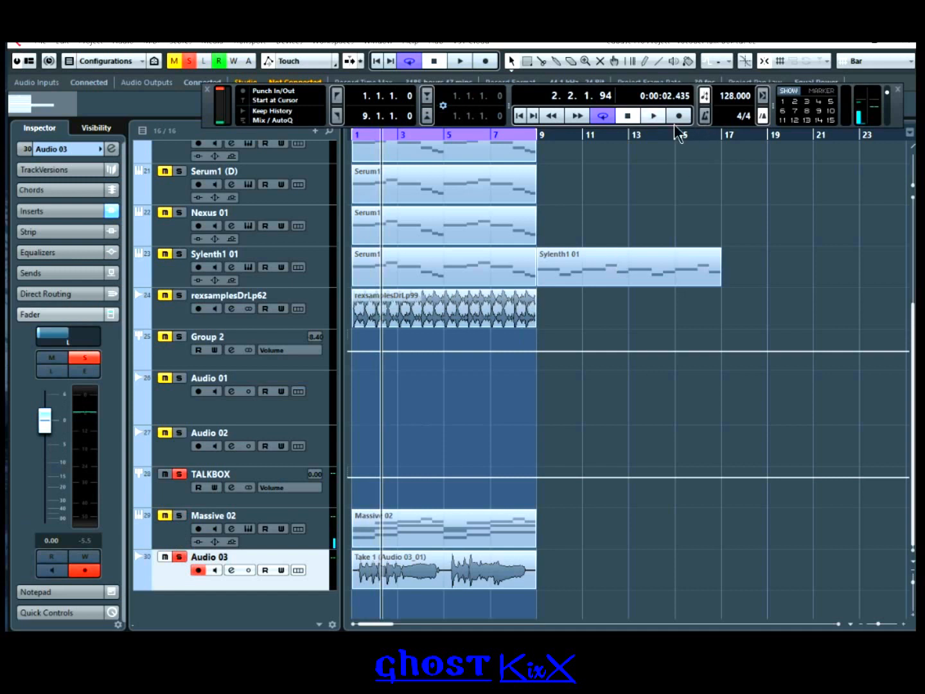
{"action": "key", "text": "space"}
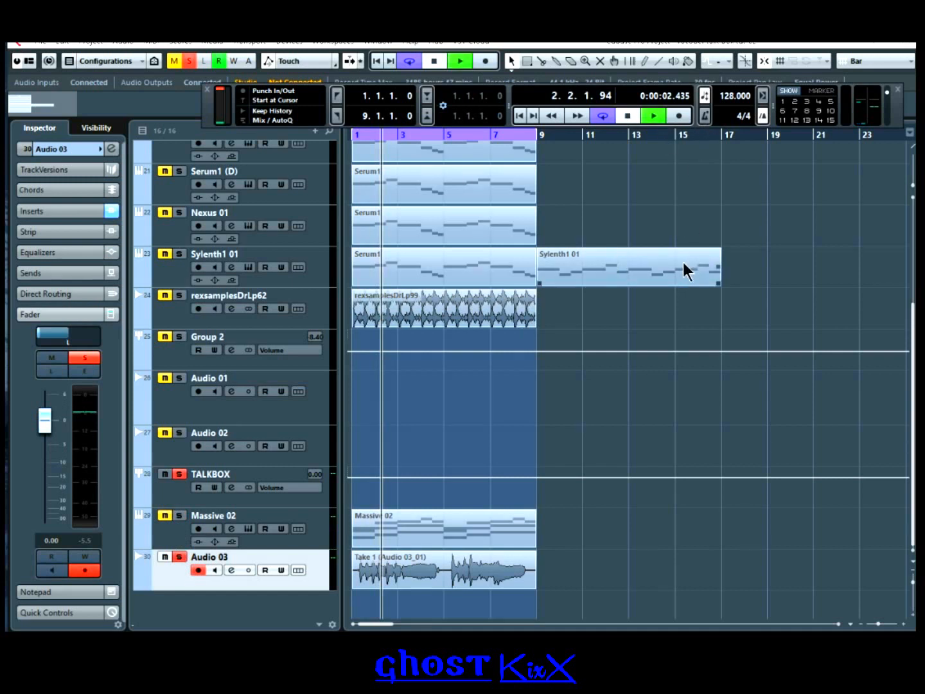
{"action": "left_click", "coordinate": [631, 119]}
{"action": "left_click", "coordinate": [519, 117]}
Step: Unmute Massive 02, play, raise TALKBOX volume to 1.99 dB, and open Audio 03's channel settings
{"action": "left_click", "coordinate": [154, 515]}
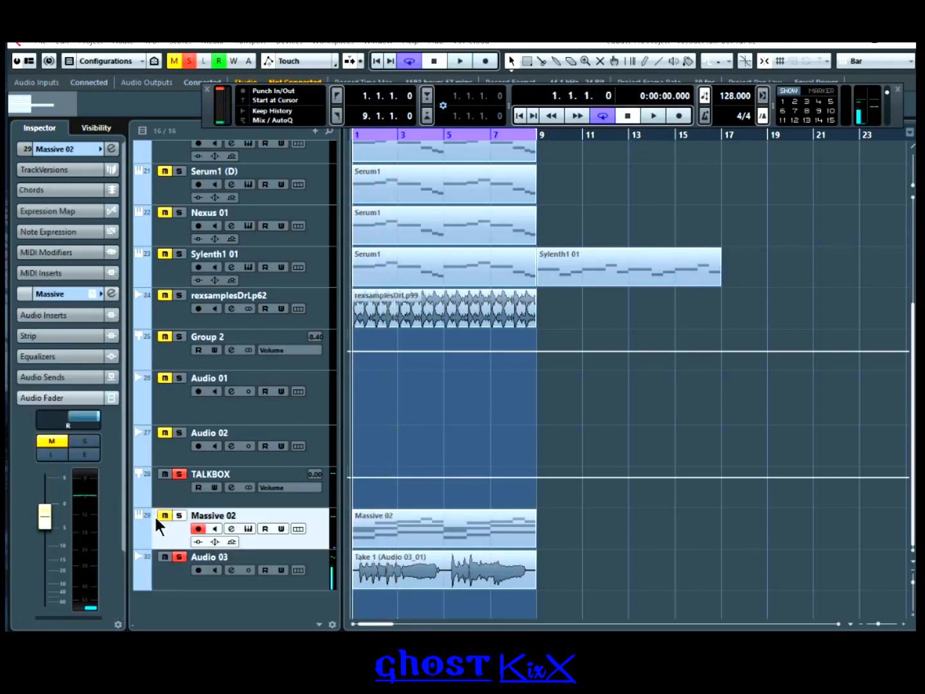
{"action": "left_click", "coordinate": [164, 515]}
{"action": "key", "text": "space"}
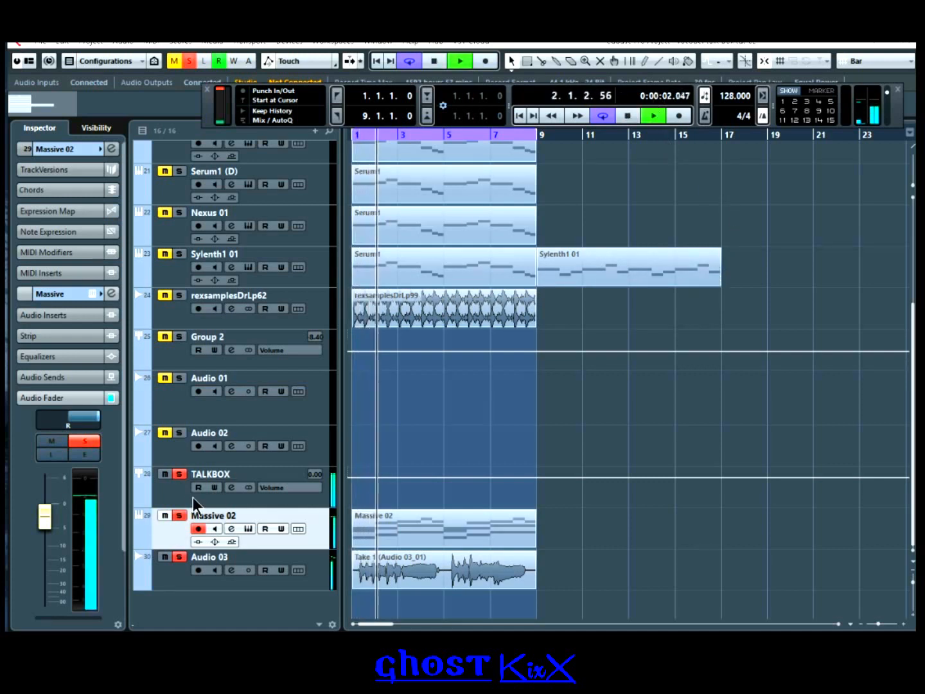
{"action": "left_click", "coordinate": [177, 495]}
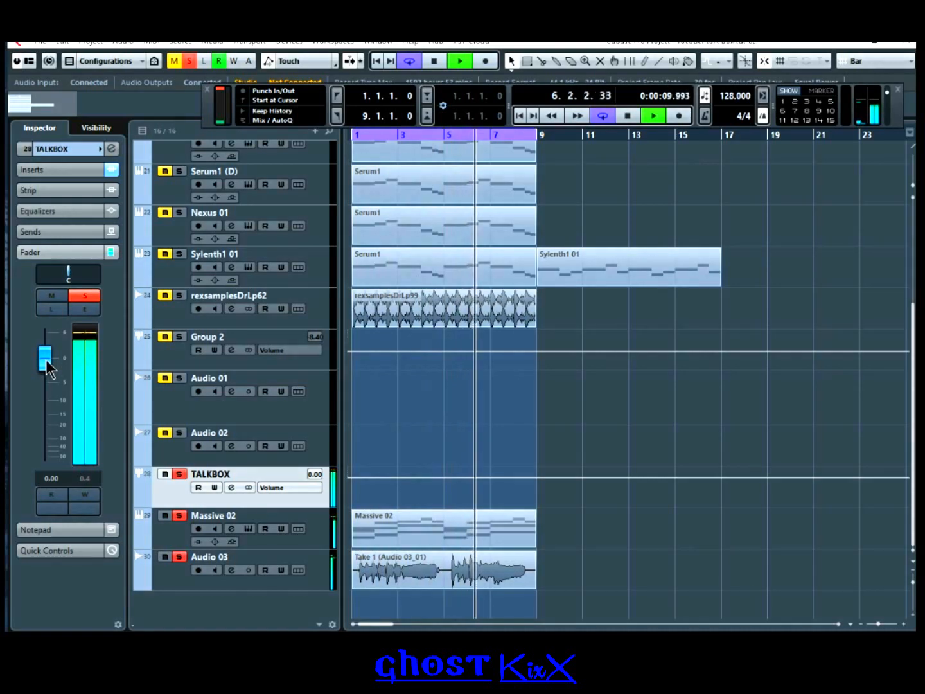
{"action": "left_click_drag", "start_coordinate": [45, 361], "coordinate": [50, 352]}
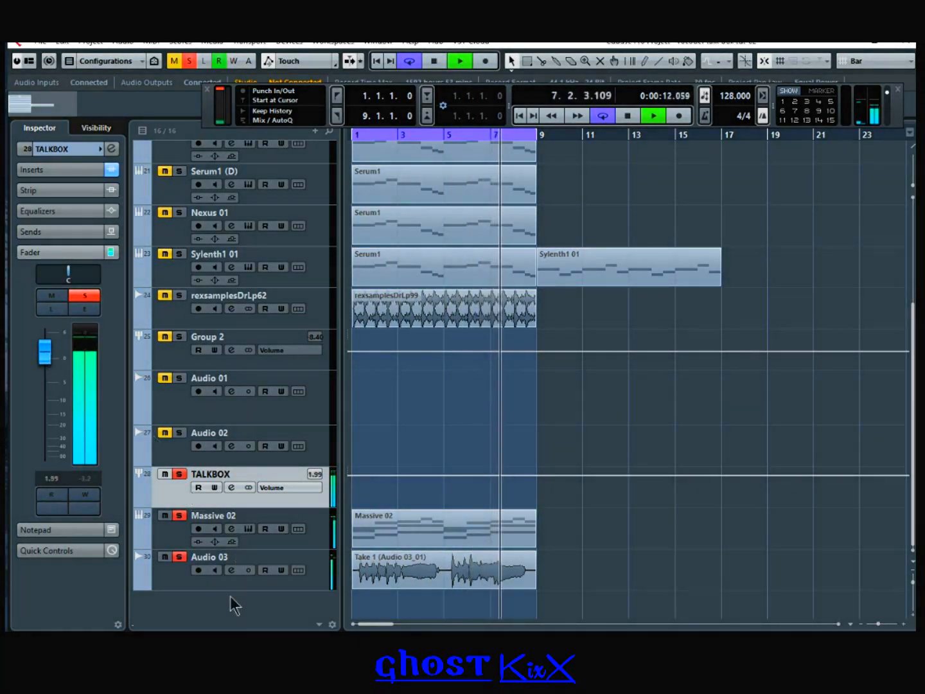
{"action": "left_click", "coordinate": [231, 568]}
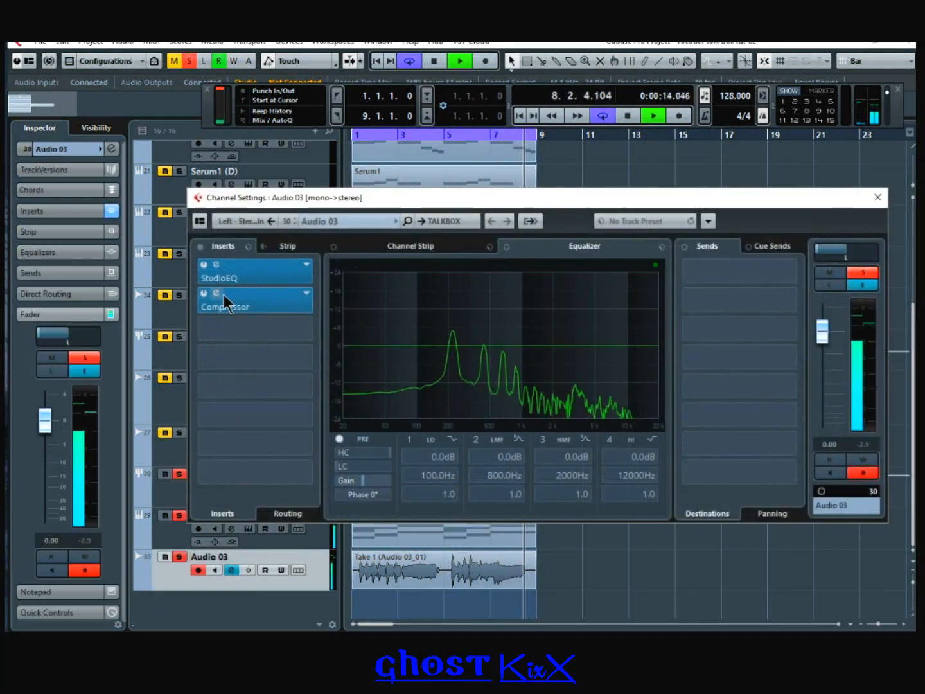
Step: Review Audio 03's Compressor and raise its channel level to 1.65 dB
{"action": "left_click", "coordinate": [224, 297]}
{"action": "left_click_drag", "start_coordinate": [175, 275], "coordinate": [6, 276]}
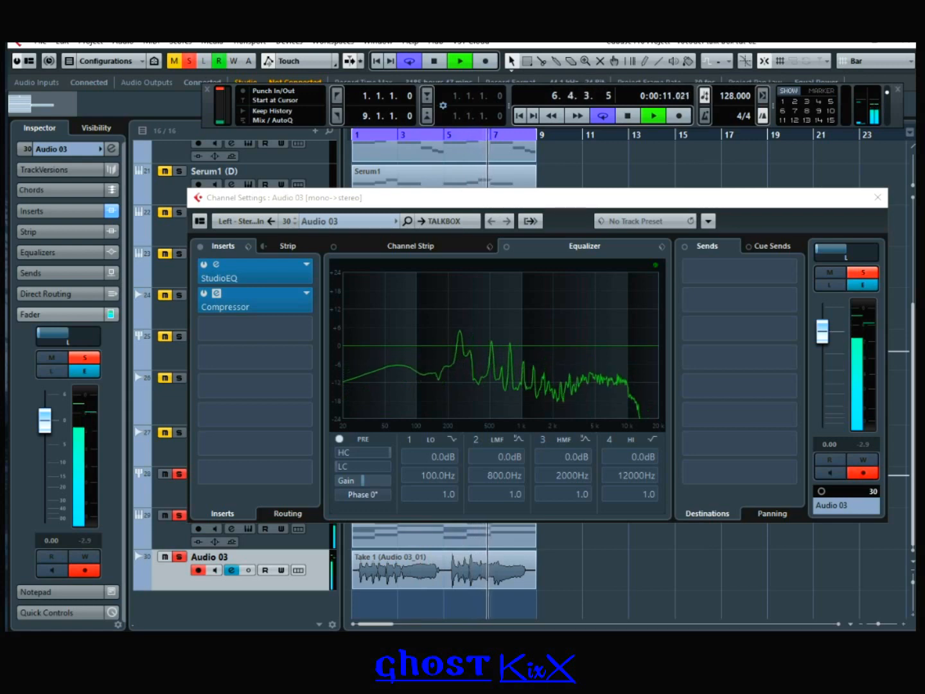
{"action": "left_click", "coordinate": [216, 294]}
{"action": "left_click_drag", "start_coordinate": [820, 343], "coordinate": [822, 330]}
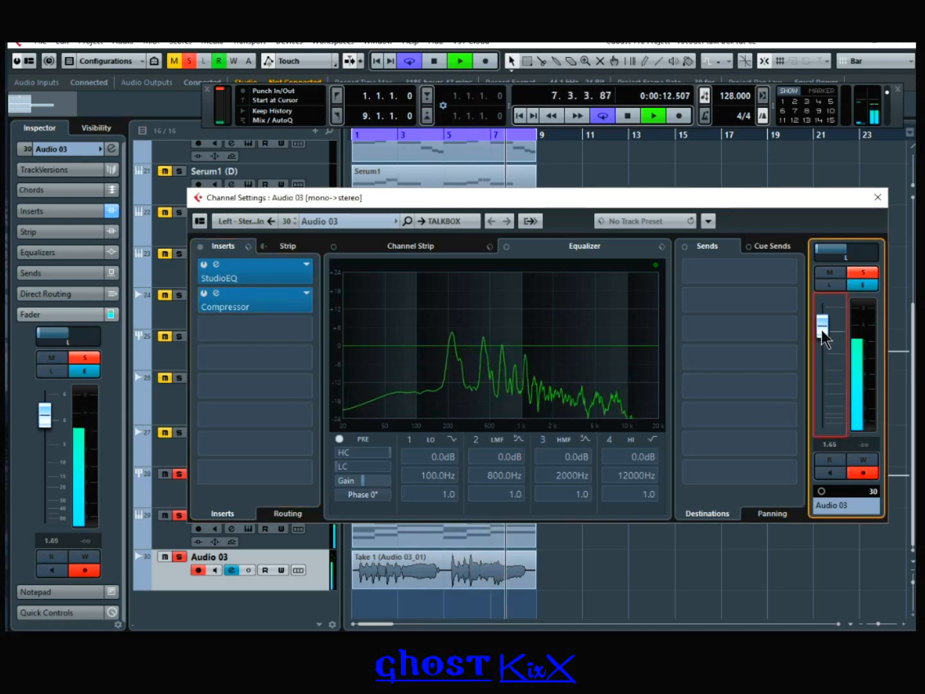
{"action": "left_click", "coordinate": [878, 197]}
Step: Stop playback, glance at the TALKBOX channel settings, and select Audio 03
{"action": "left_click", "coordinate": [627, 116]}
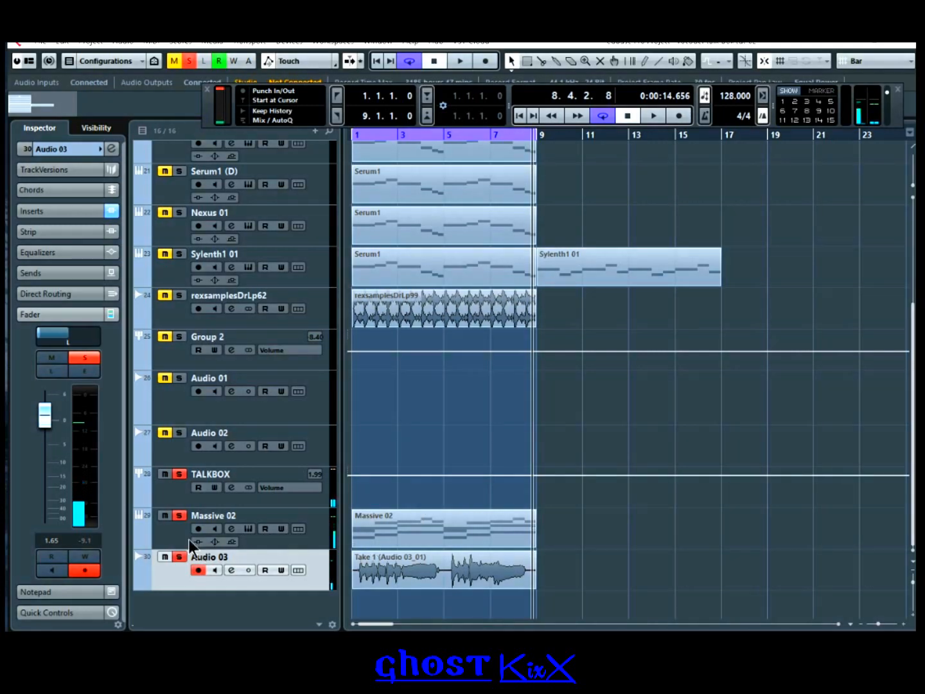
{"action": "left_click", "coordinate": [173, 494]}
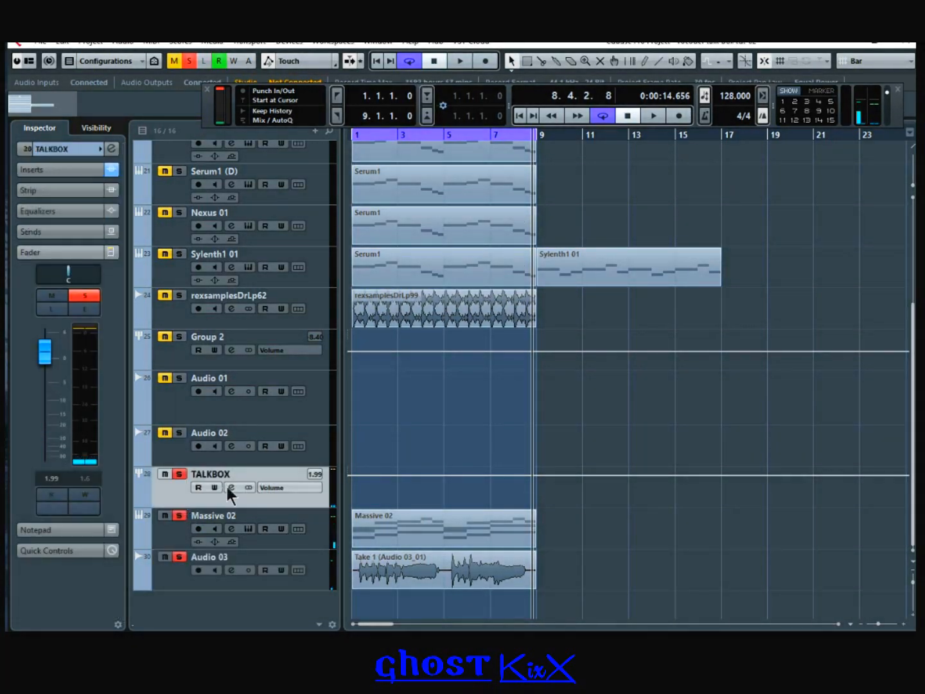
{"action": "left_click", "coordinate": [230, 487]}
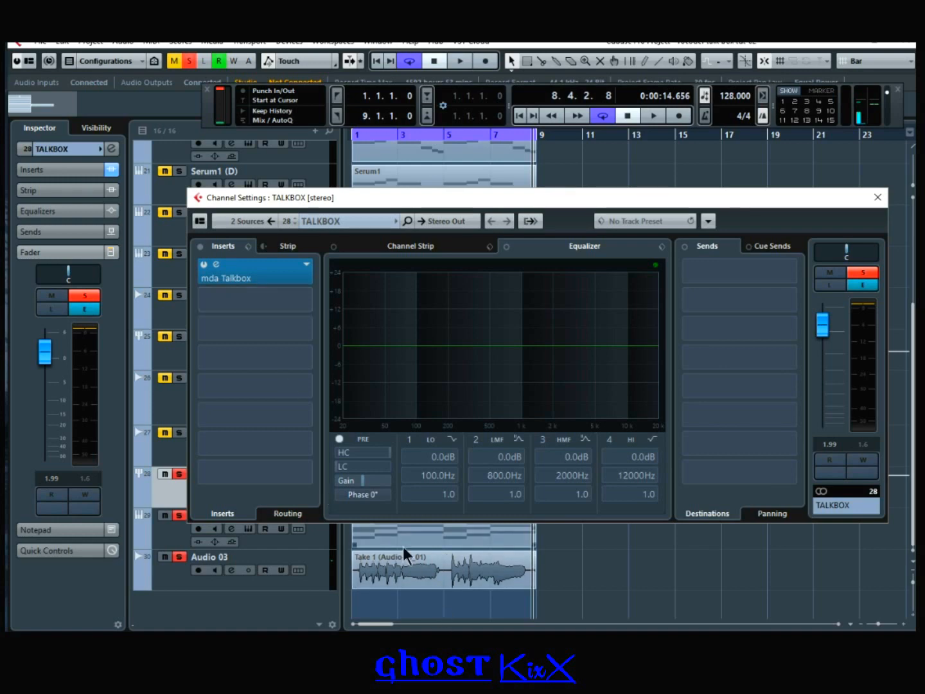
{"action": "left_click", "coordinate": [878, 198]}
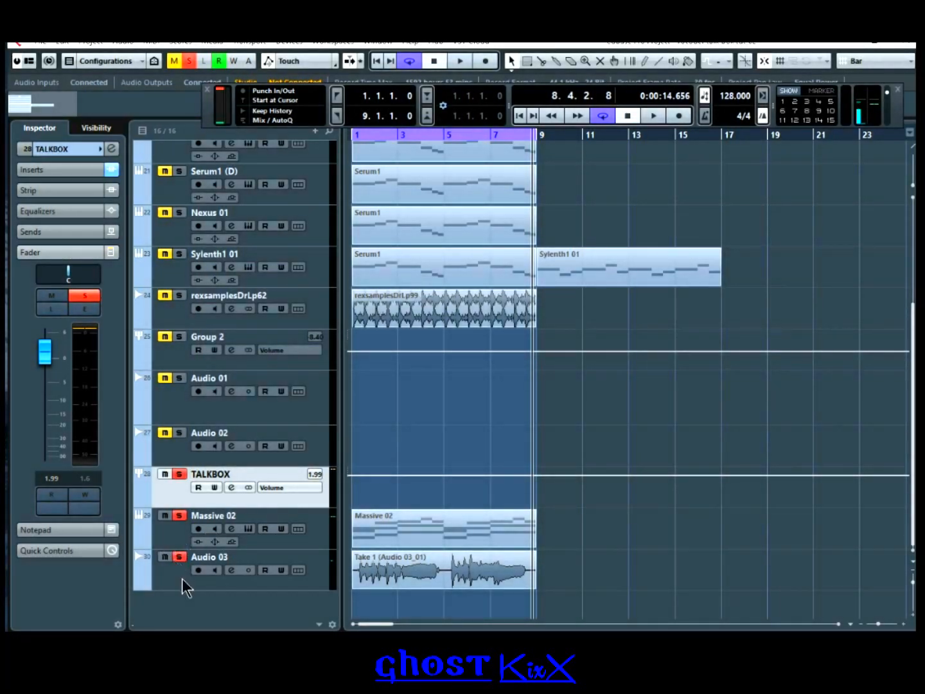
{"action": "left_click", "coordinate": [182, 579]}
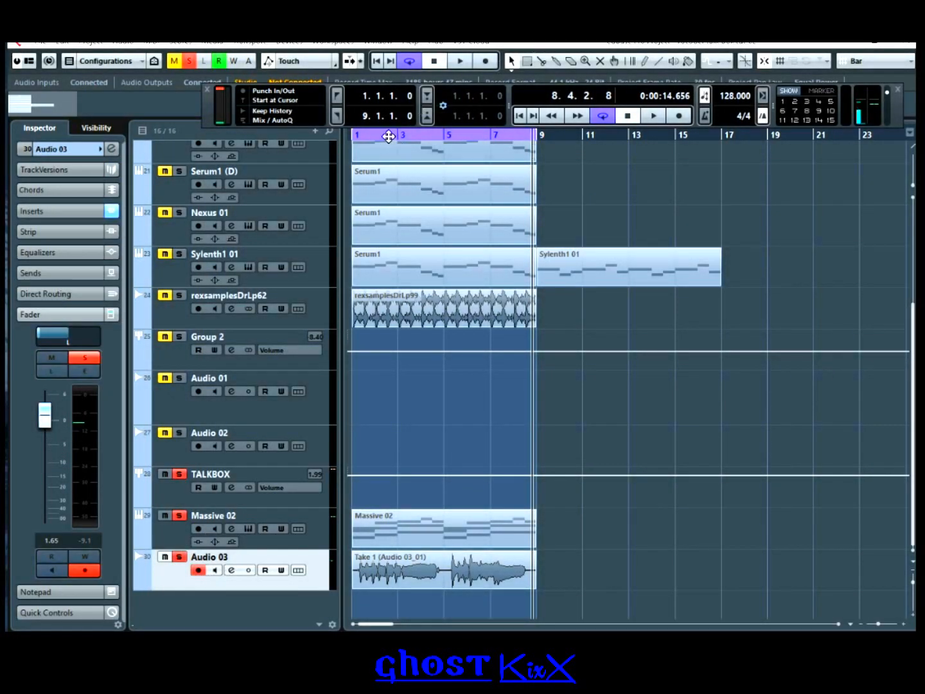
Step: Set the grid to follow quantize and split the Audio 03 take at several points
{"action": "left_click_drag", "start_coordinate": [389, 137], "coordinate": [340, 180]}
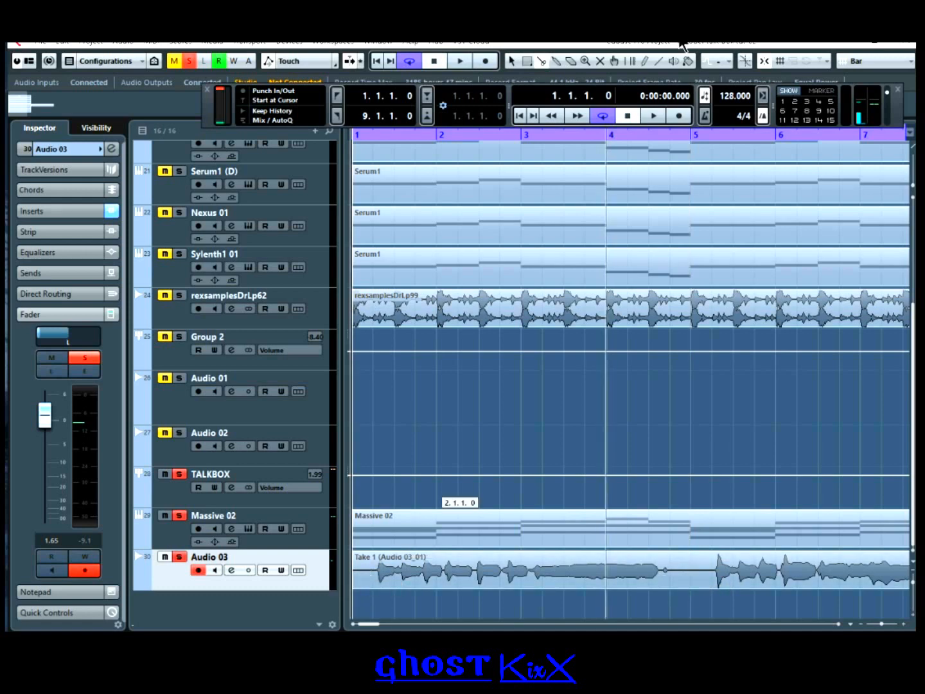
{"action": "left_click", "coordinate": [889, 61]}
{"action": "left_click", "coordinate": [878, 109]}
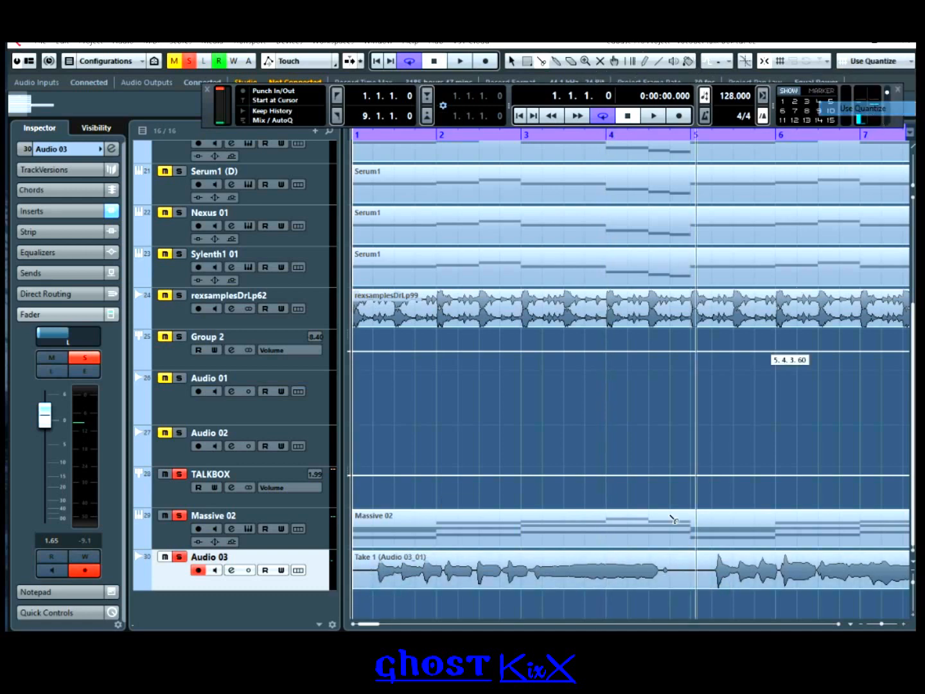
{"action": "left_click", "coordinate": [661, 571]}
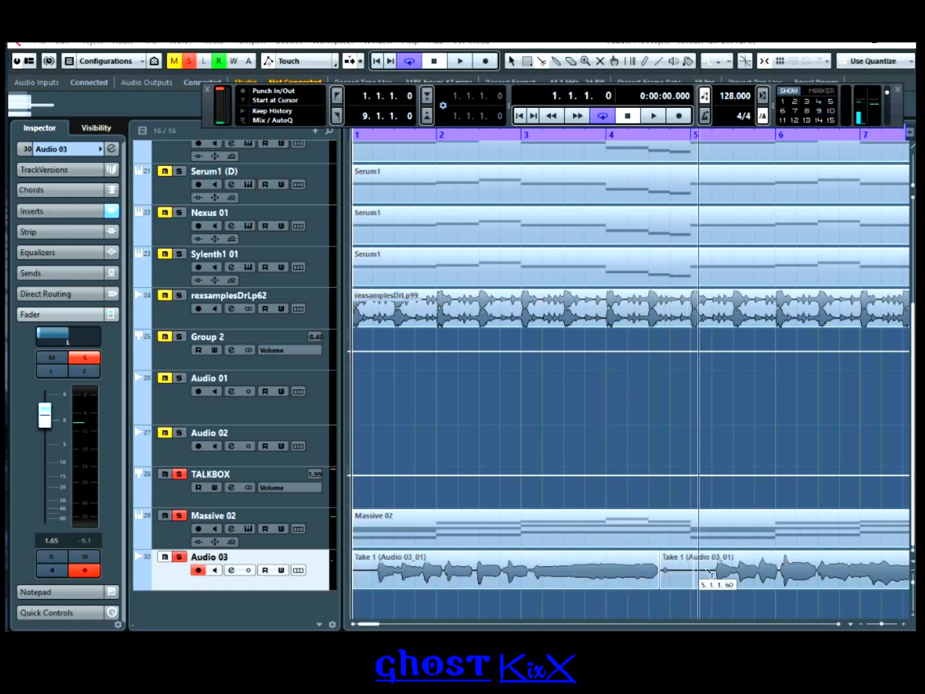
{"action": "left_click", "coordinate": [716, 571]}
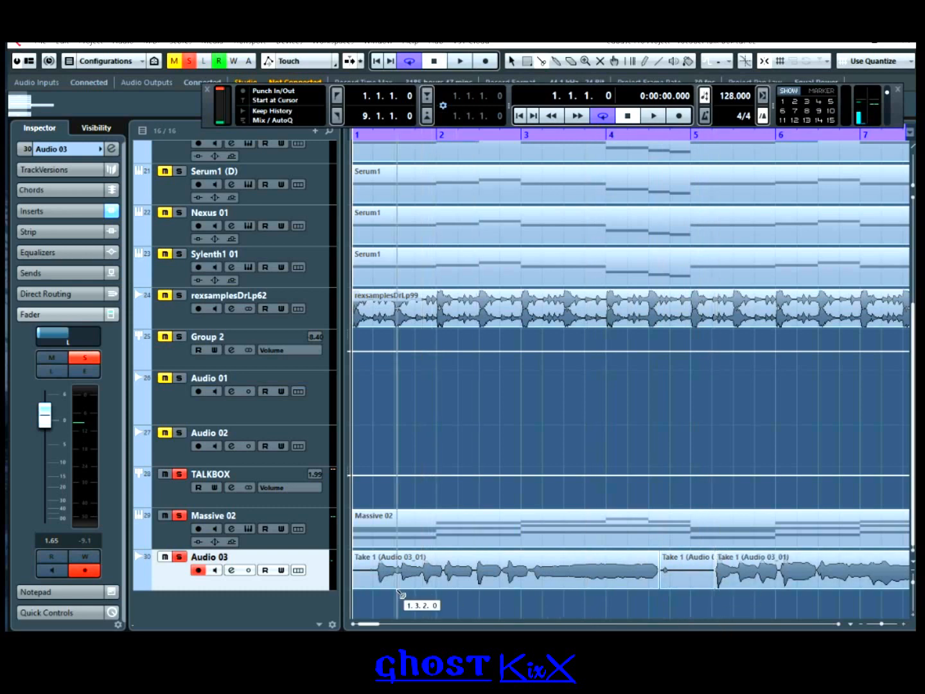
{"action": "left_click", "coordinate": [379, 575]}
{"action": "left_click_drag", "start_coordinate": [378, 625], "coordinate": [384, 624]}
{"action": "left_click", "coordinate": [596, 568]}
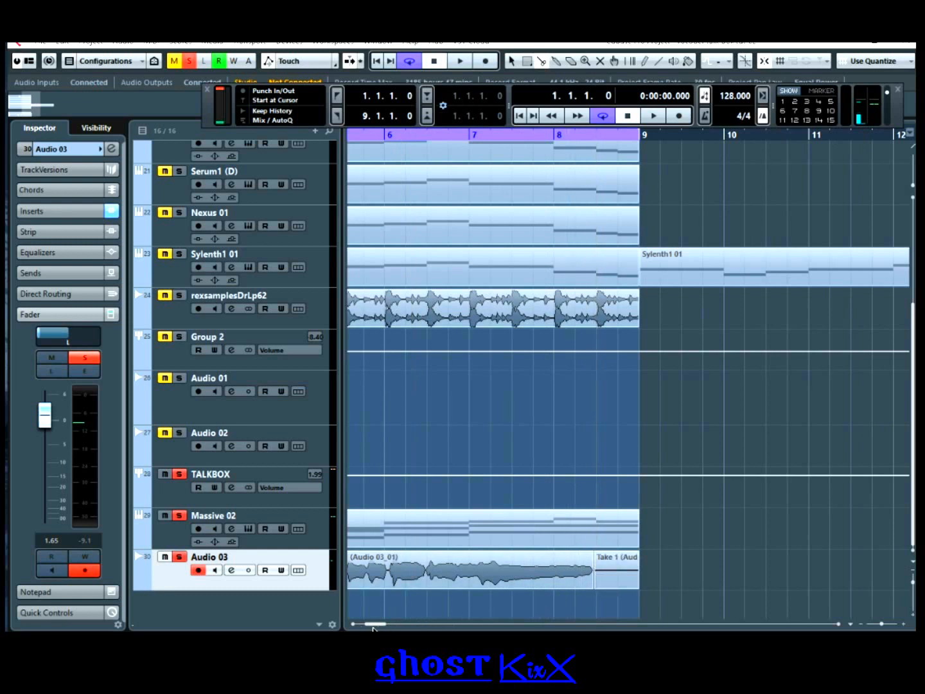
{"action": "left_click_drag", "start_coordinate": [381, 624], "coordinate": [359, 620]}
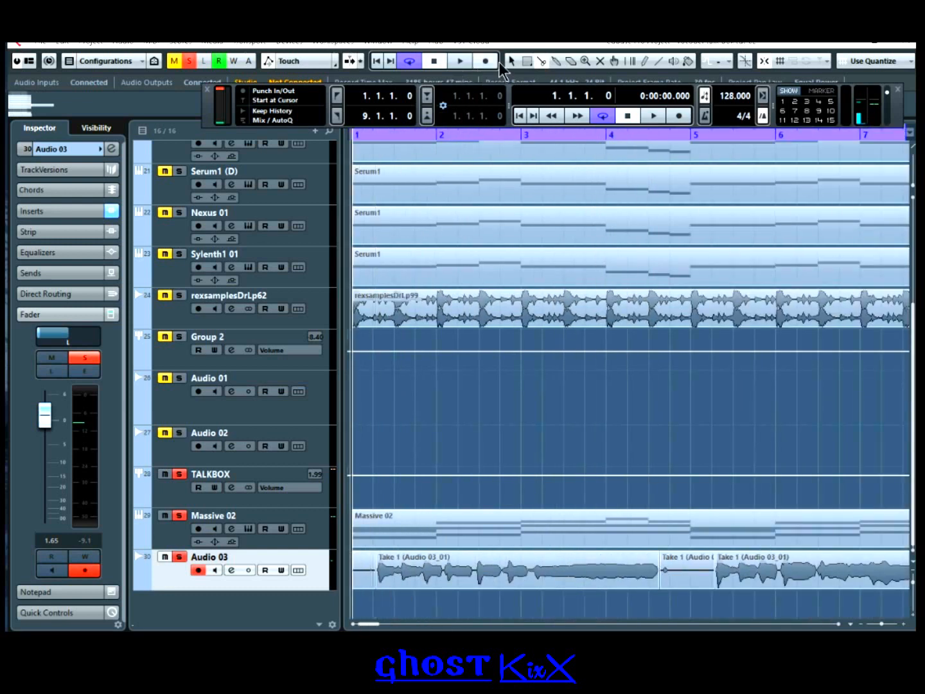
Step: Delete the short opening and middle pieces of the Audio 03 take
{"action": "left_click", "coordinate": [363, 574]}
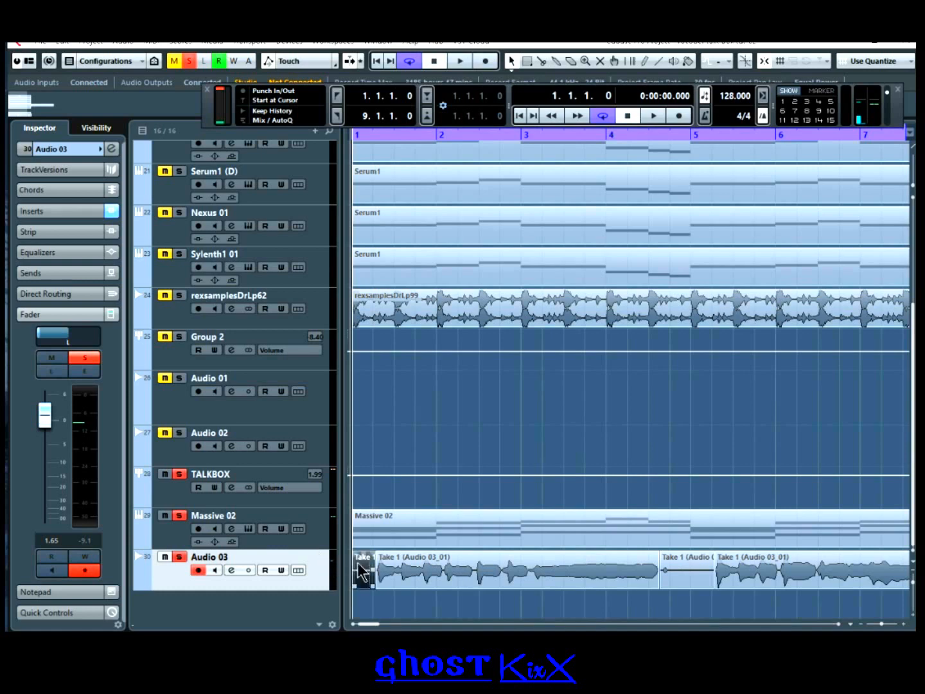
{"action": "key", "text": "Delete"}
{"action": "left_click", "coordinate": [674, 585]}
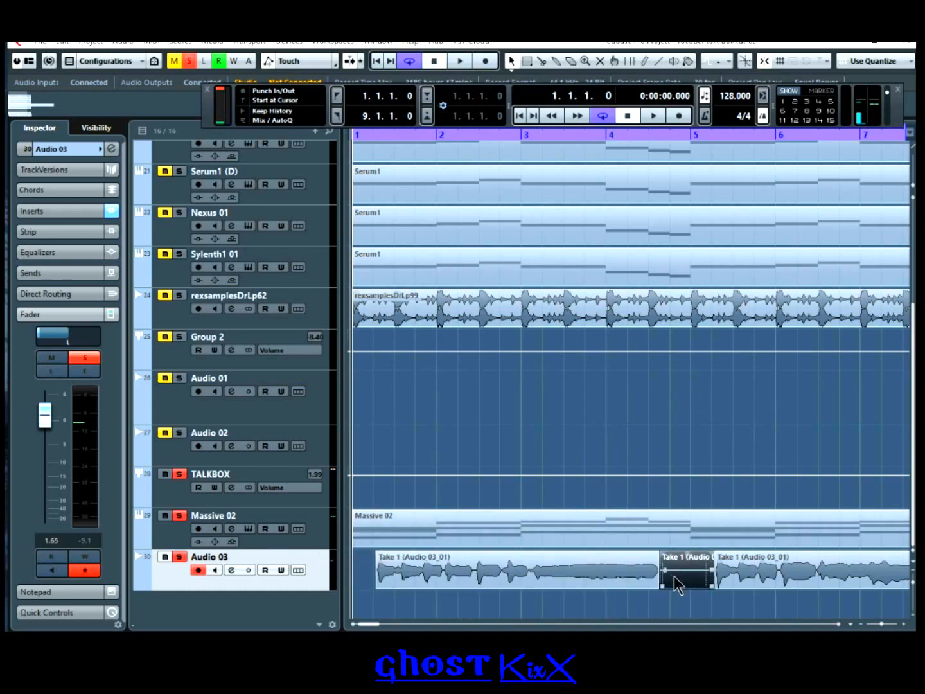
{"action": "key", "text": "Delete"}
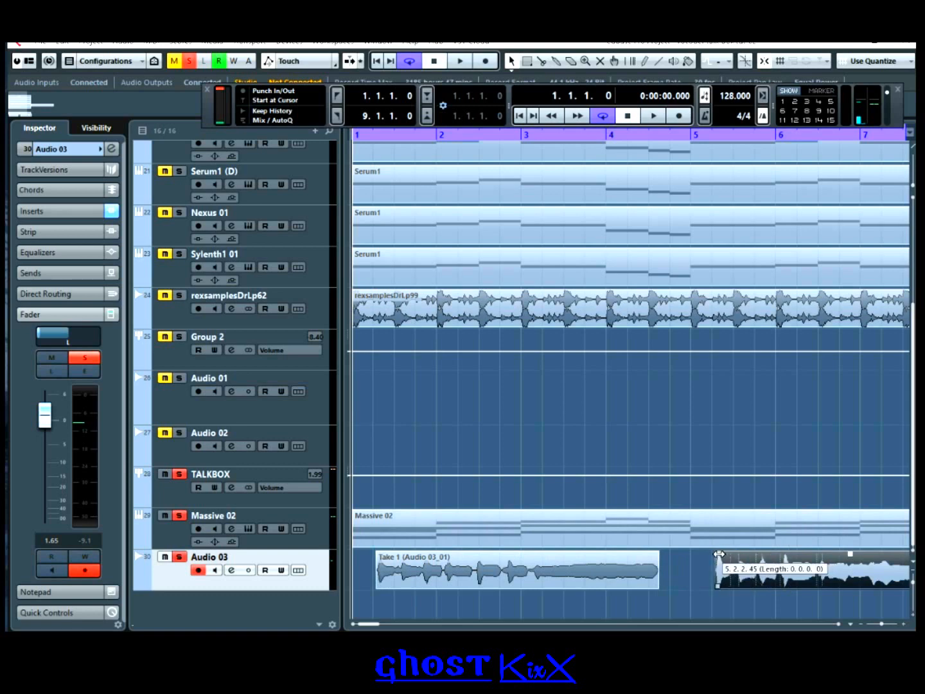
Step: Review the first Take 1 event, zoom back to bars 1–9, and return to project start
{"action": "left_click", "coordinate": [504, 558]}
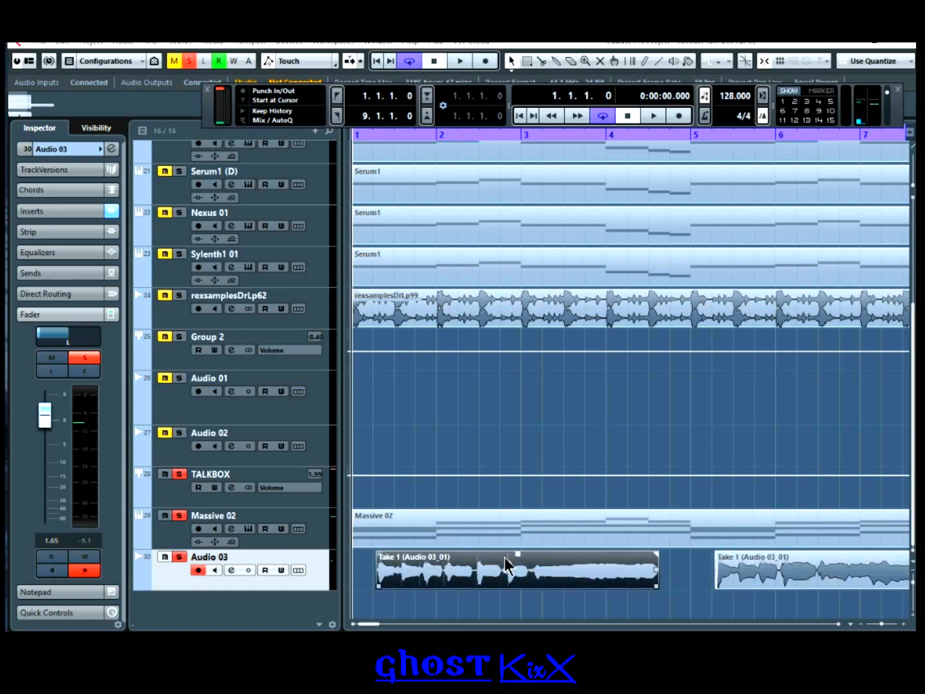
{"action": "left_click_drag", "start_coordinate": [442, 128], "coordinate": [392, 190]}
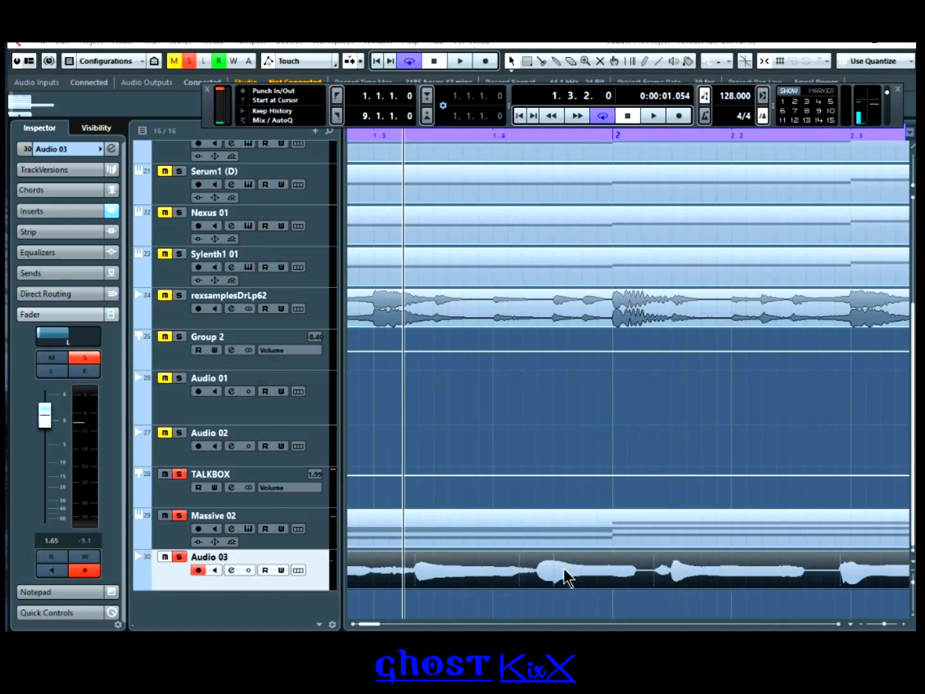
{"action": "left_click_drag", "start_coordinate": [378, 136], "coordinate": [368, 121]}
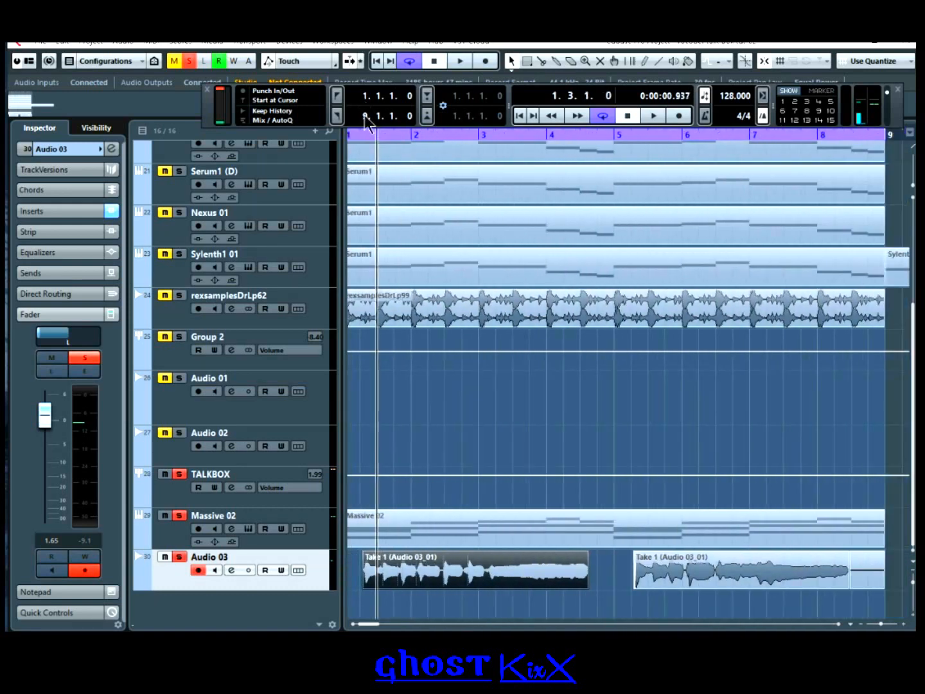
{"action": "left_click", "coordinate": [797, 603]}
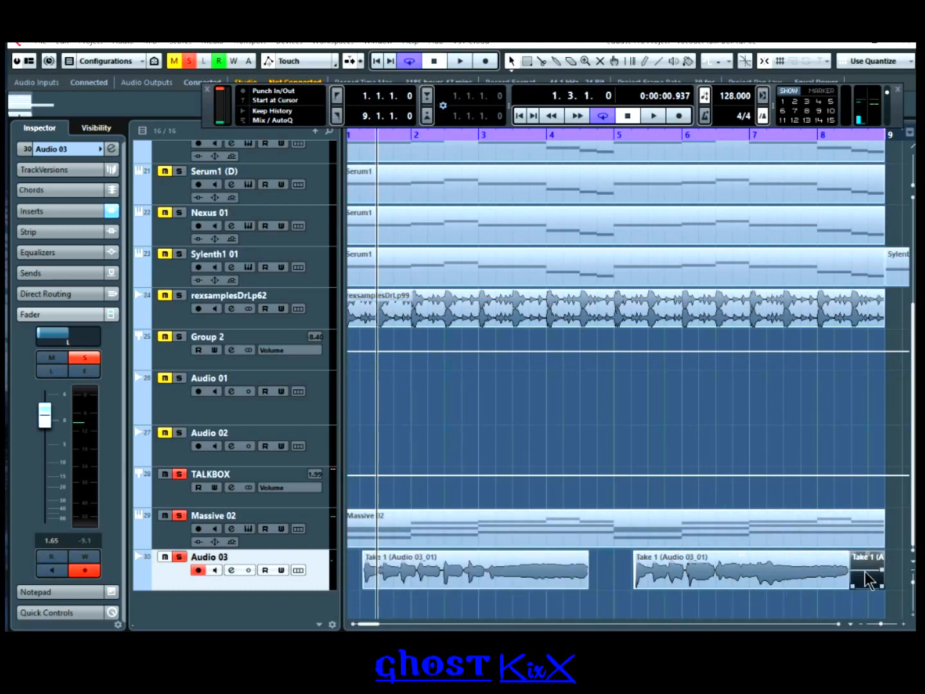
{"action": "left_click", "coordinate": [519, 115]}
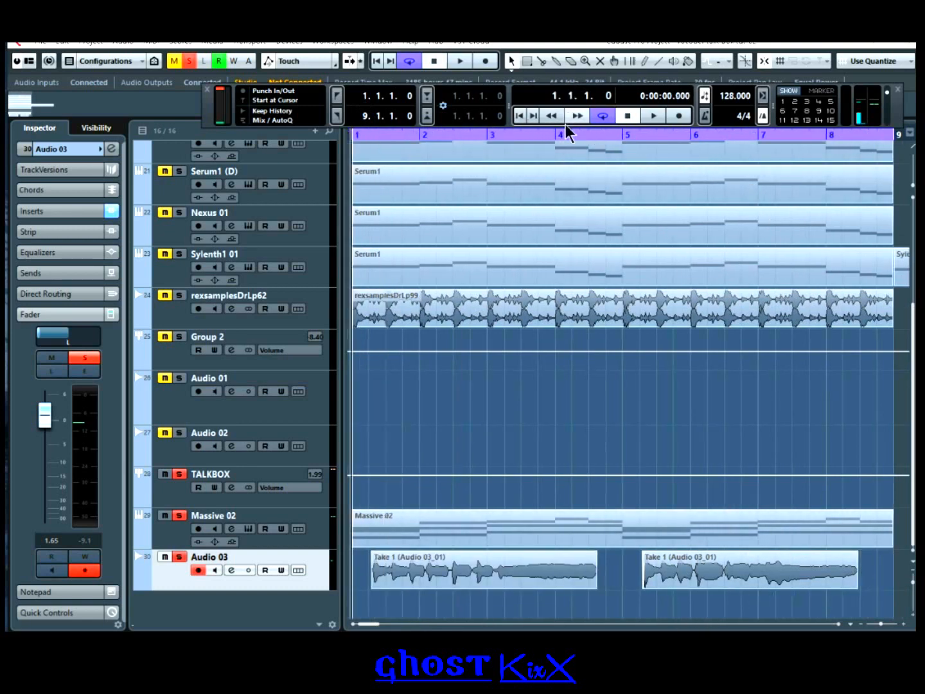
{"action": "key", "text": "space"}
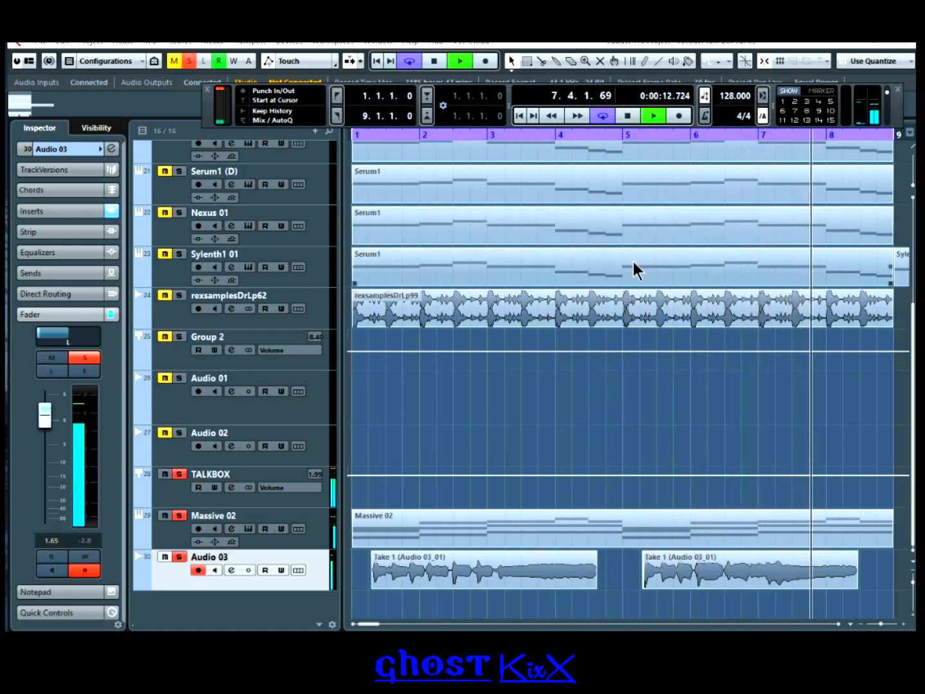
{"action": "left_click", "coordinate": [628, 116]}
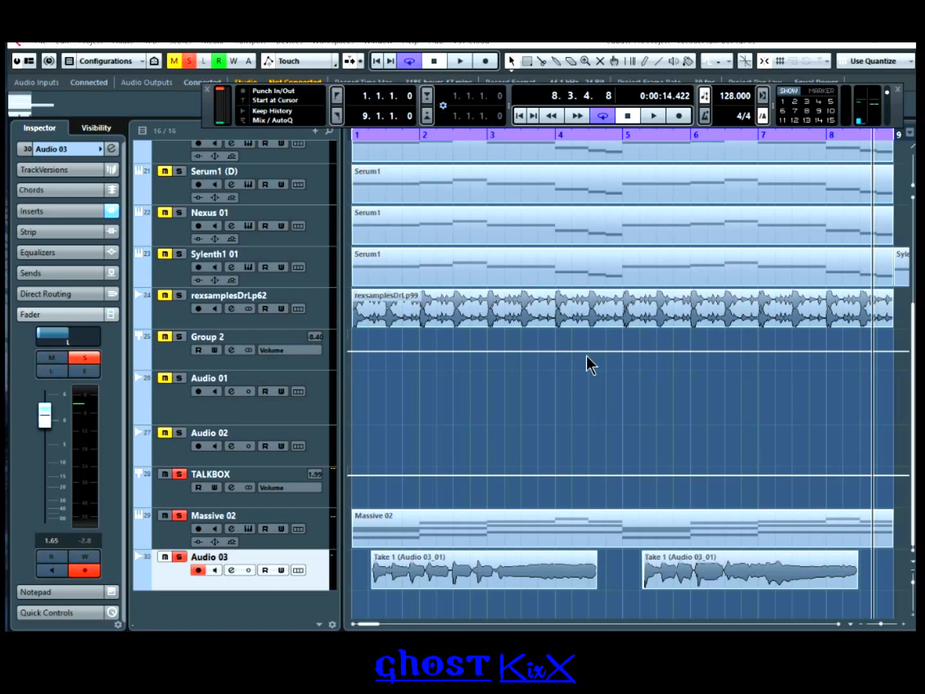
{"action": "left_click", "coordinate": [519, 117]}
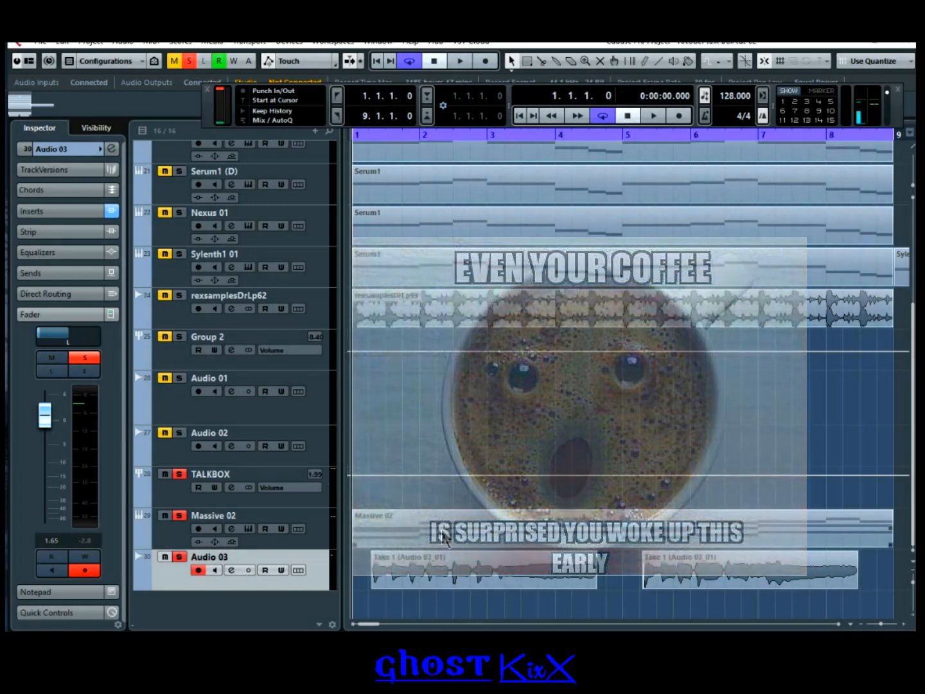
Step: Mute Massive 02 and raise Serum1's volume while auditioning it
{"action": "left_click", "coordinate": [164, 516]}
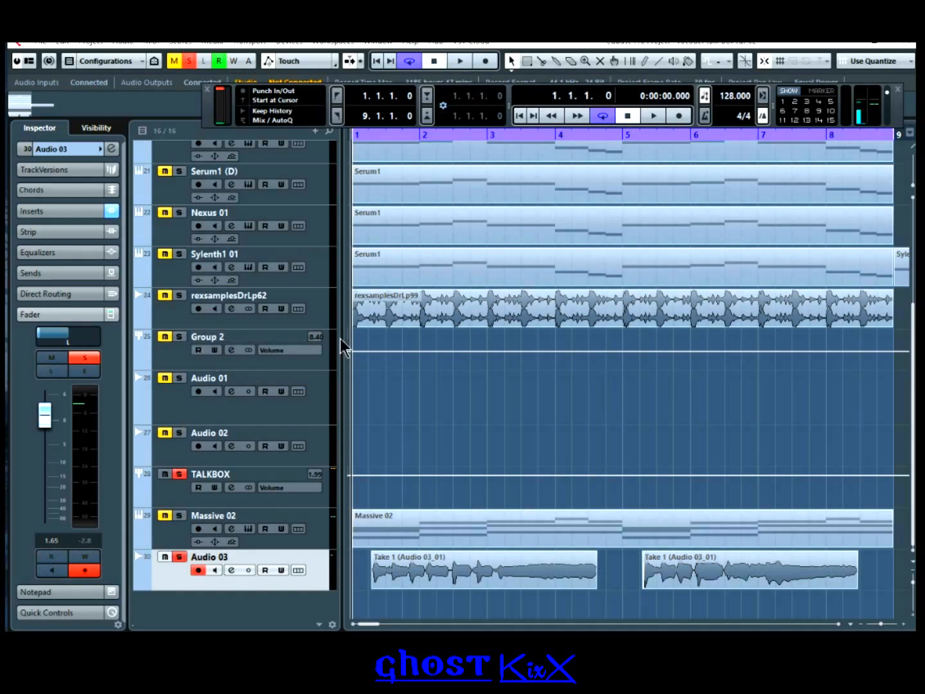
{"action": "scroll", "coordinate": [386, 283], "scroll_direction": "up", "scroll_amount": 5}
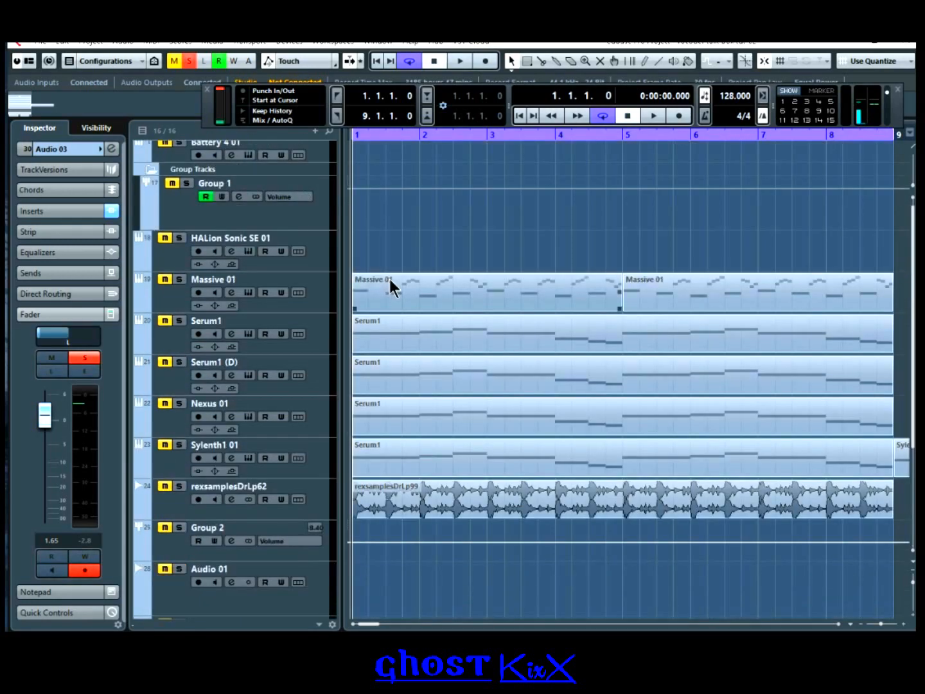
{"action": "left_click", "coordinate": [169, 325]}
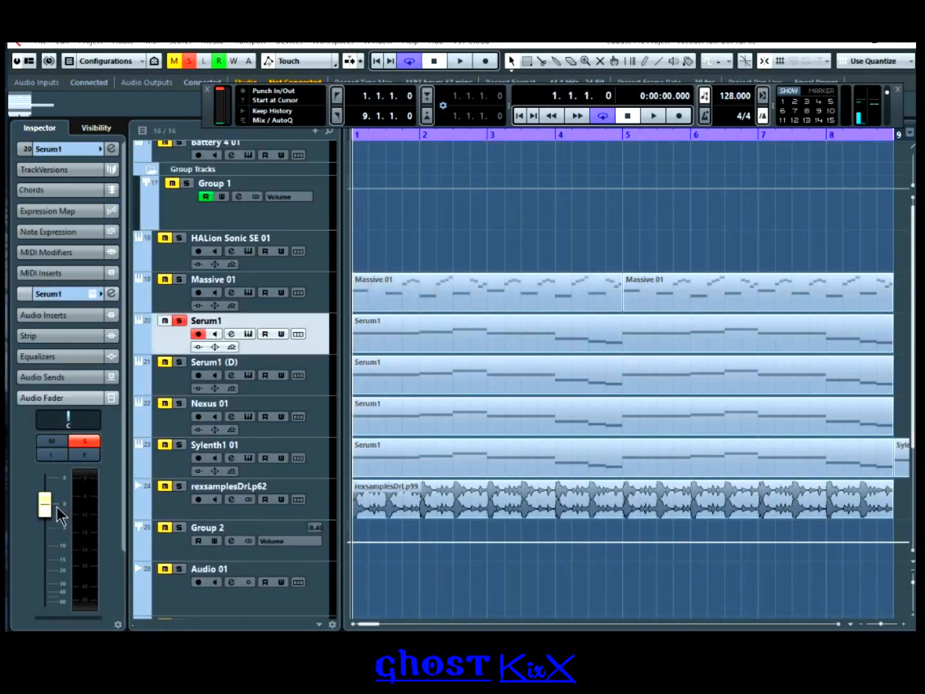
{"action": "scroll", "coordinate": [424, 270], "scroll_direction": "down", "scroll_amount": 5}
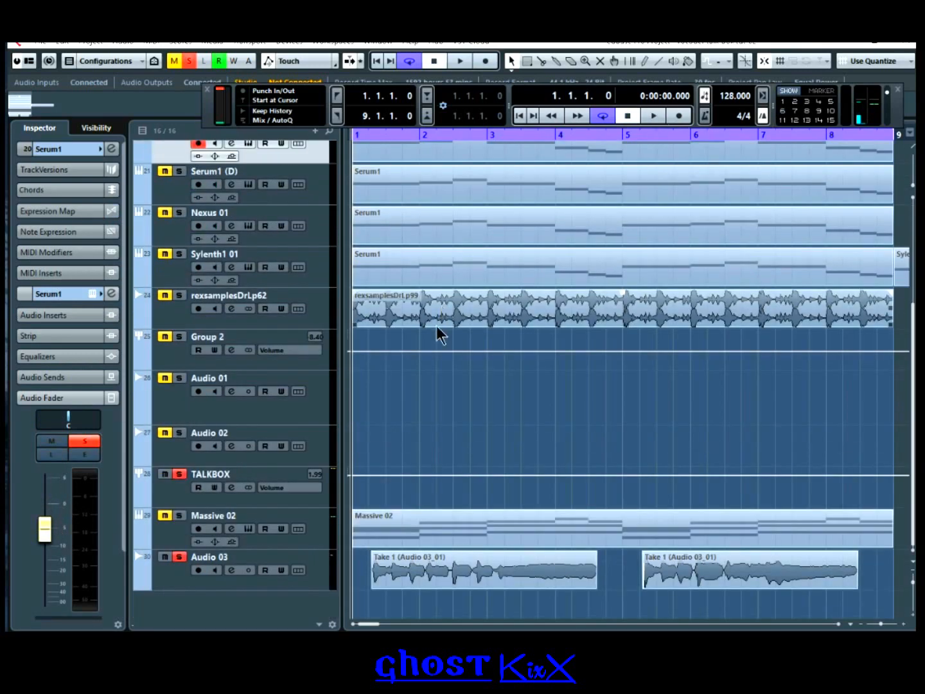
{"action": "scroll", "coordinate": [437, 328], "scroll_direction": "up", "scroll_amount": 5}
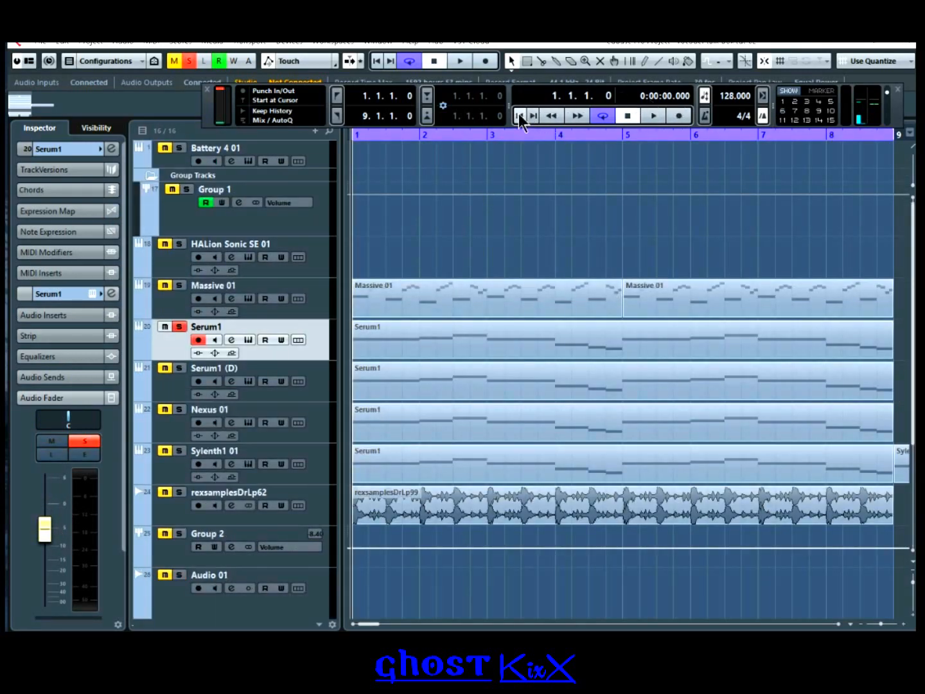
{"action": "key", "text": "space"}
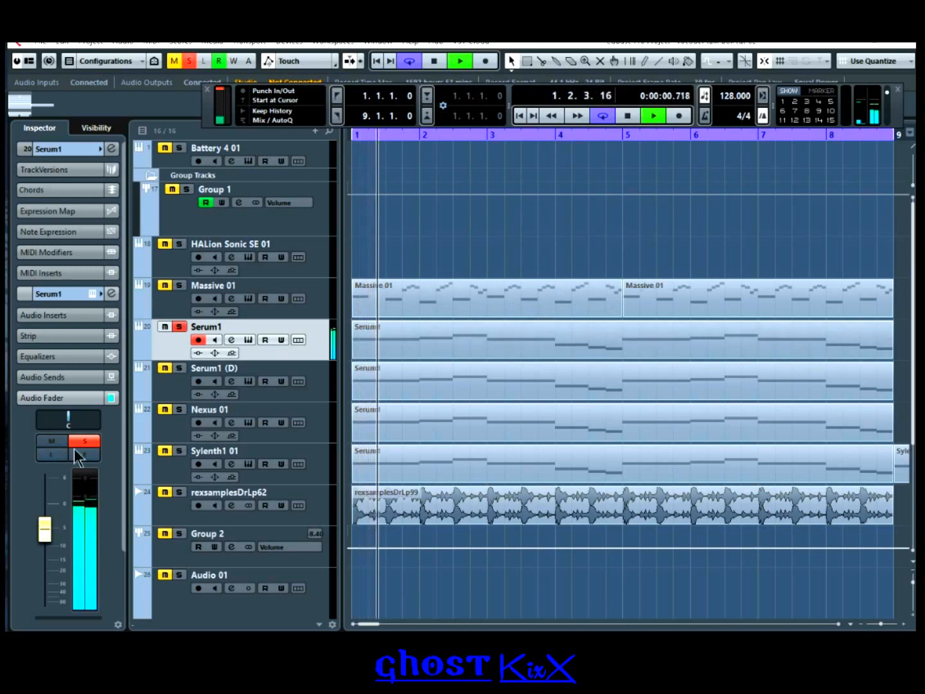
{"action": "mouse_move", "coordinate": [49, 534]}
{"action": "left_mouse_down"}
{"action": "mouse_move", "coordinate": [50, 511]}
{"action": "mouse_move", "coordinate": [53, 530]}
{"action": "left_mouse_up"}
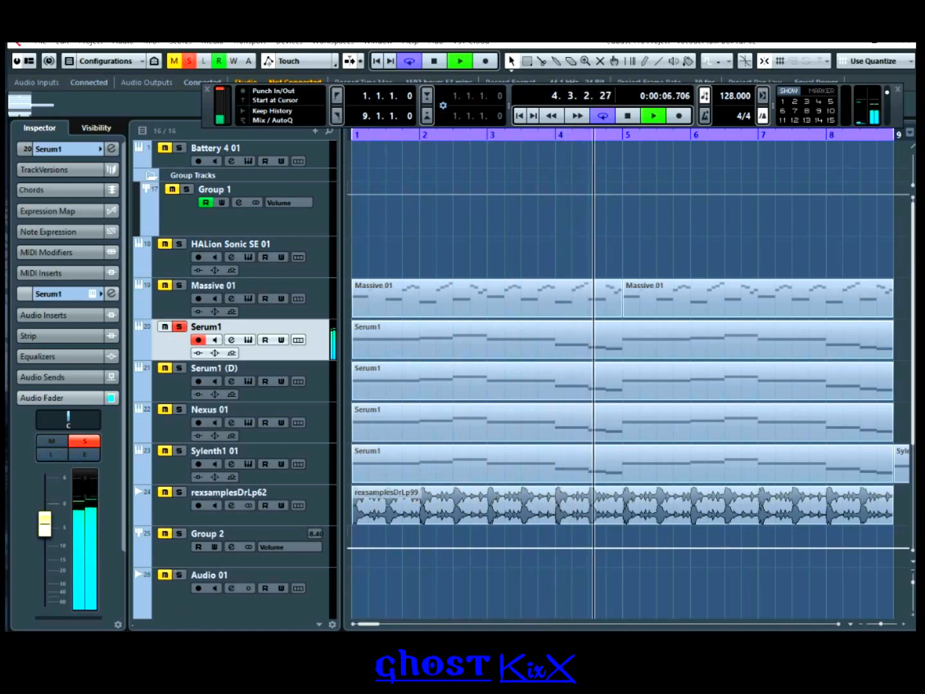
Step: Move the Serum1 track between TALKBOX and Massive 02, then stop playback
{"action": "scroll", "coordinate": [182, 360], "scroll_direction": "down", "scroll_amount": 5}
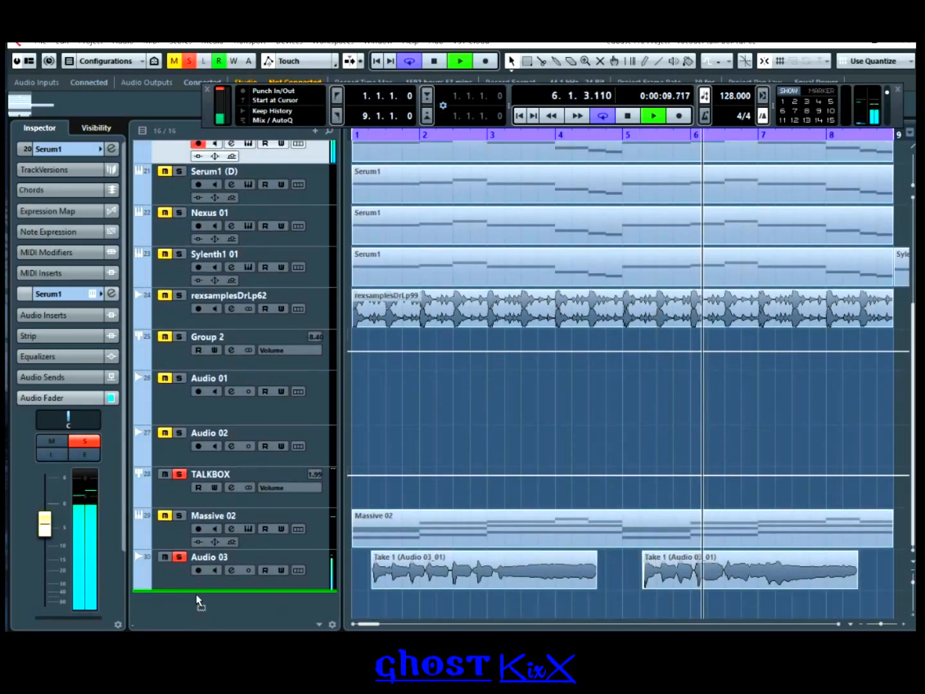
{"action": "left_click_drag", "start_coordinate": [196, 595], "coordinate": [201, 505]}
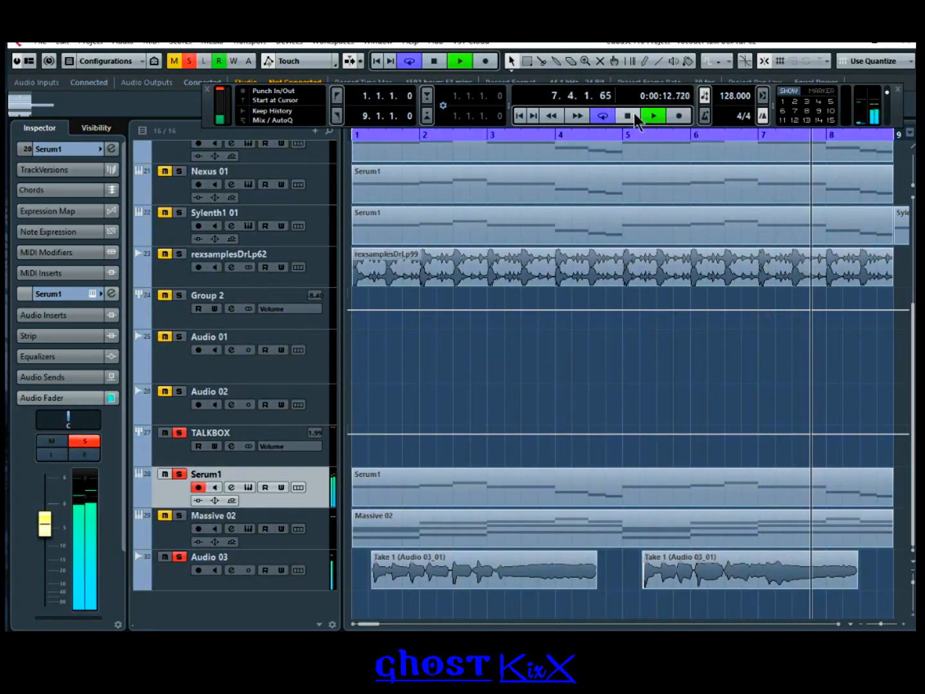
{"action": "left_click", "coordinate": [634, 116]}
Step: Send Serum1's output to the TALKBOX group and pan it fully right
{"action": "left_click", "coordinate": [231, 486]}
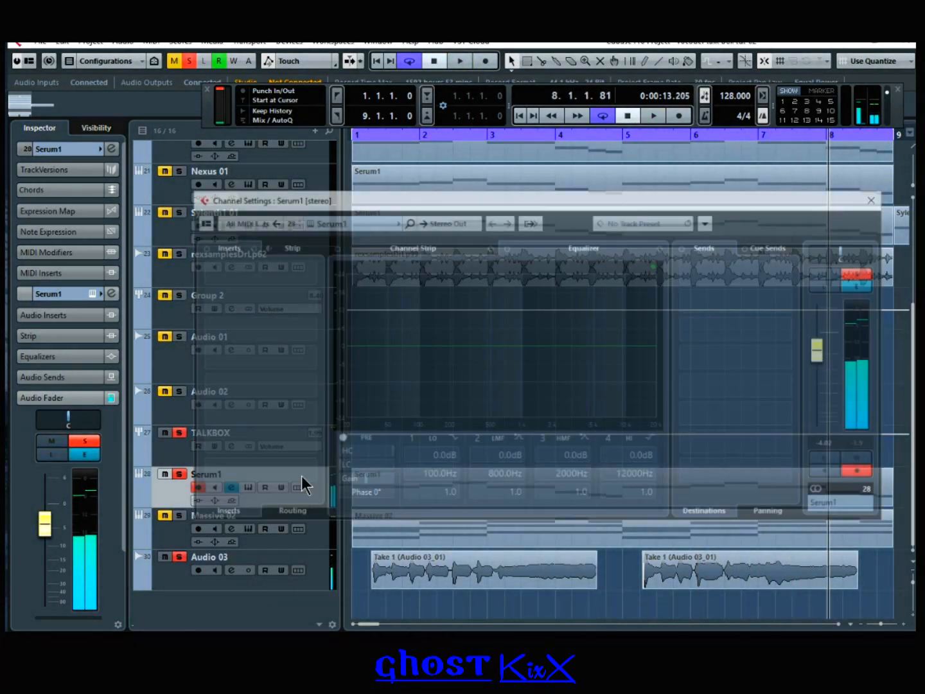
{"action": "left_click", "coordinate": [463, 221]}
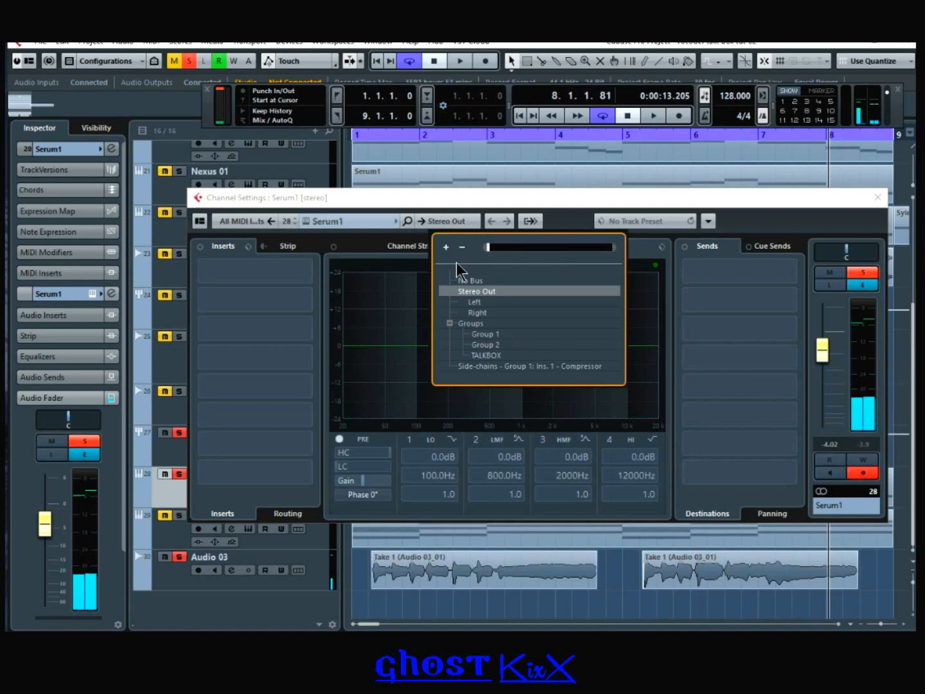
{"action": "left_click", "coordinate": [494, 356]}
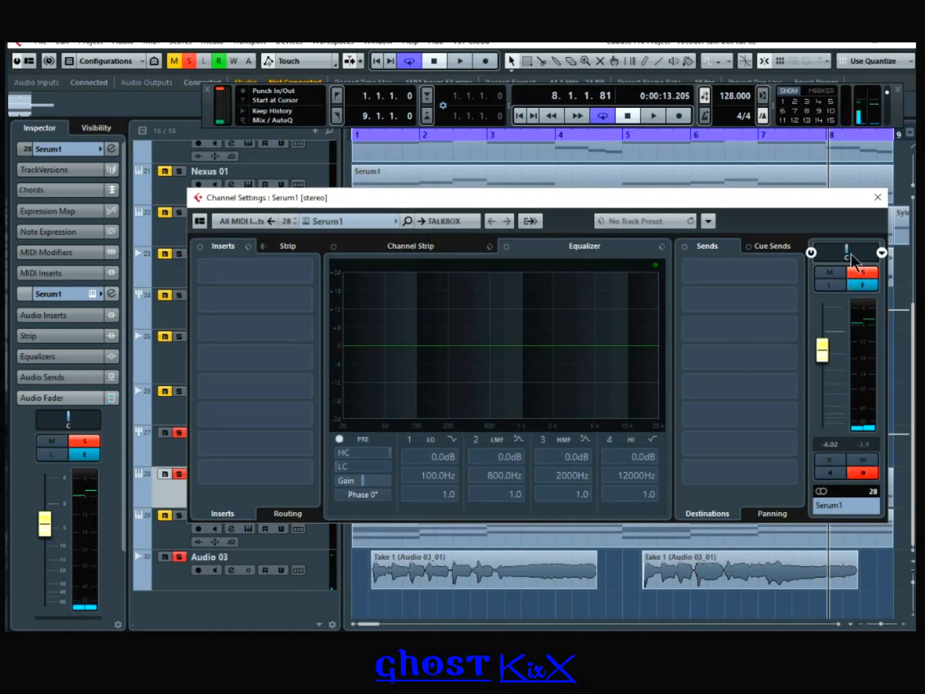
{"action": "left_click_drag", "start_coordinate": [851, 254], "coordinate": [901, 197]}
{"action": "left_click", "coordinate": [877, 197]}
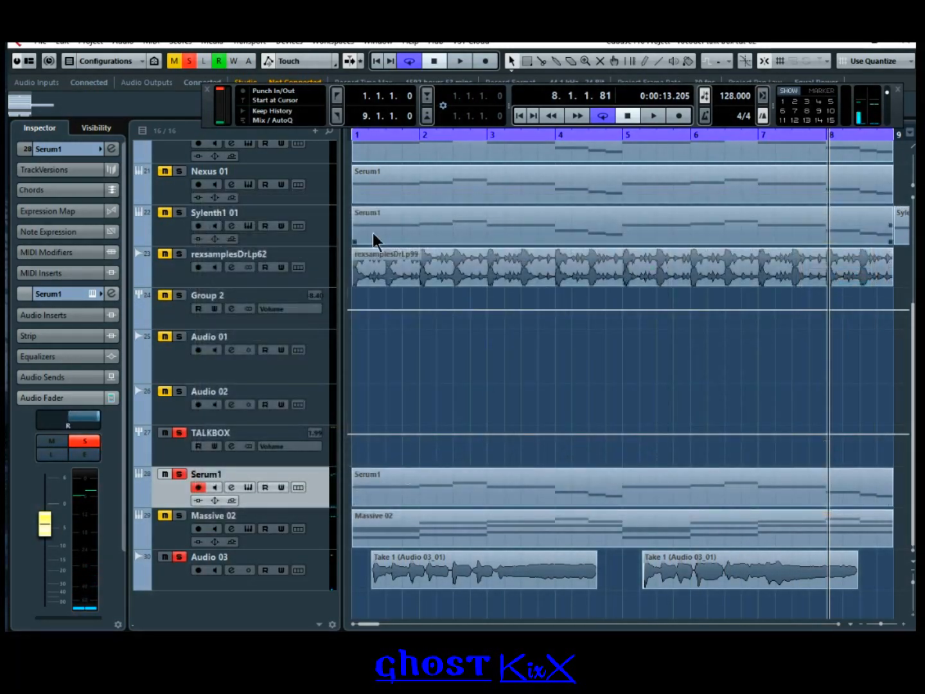
Step: Play the arrangement from bar 1 to hear the new routing
{"action": "left_click", "coordinate": [520, 117]}
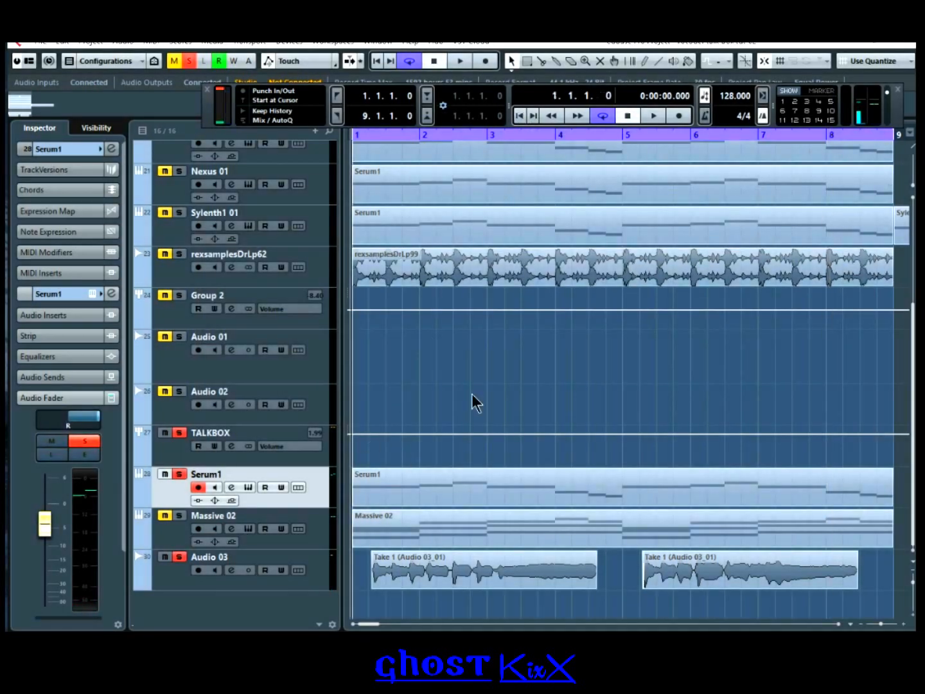
{"action": "key", "text": "space"}
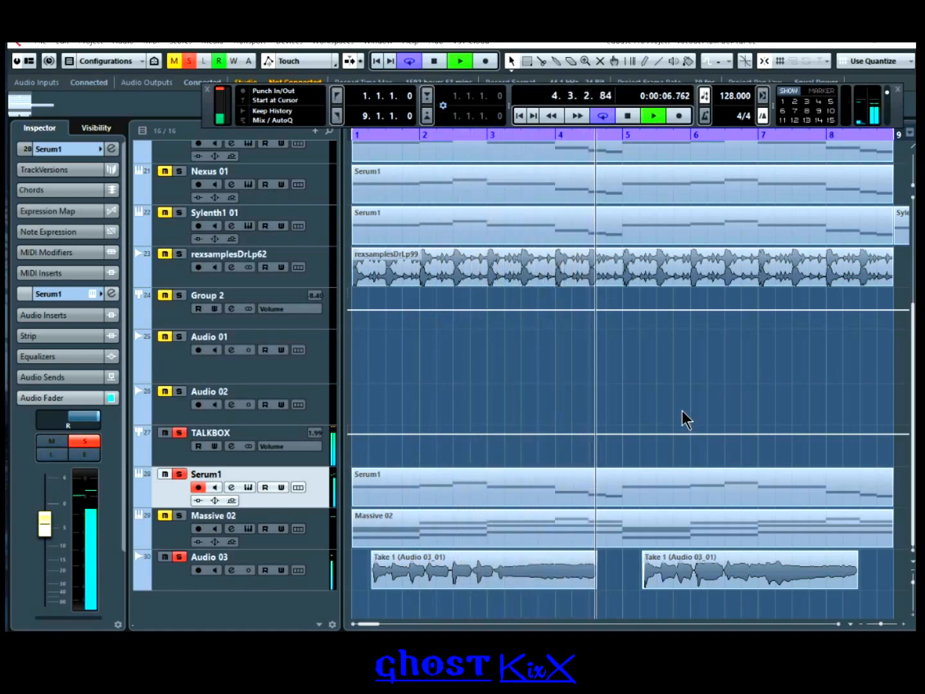
{"action": "left_click", "coordinate": [627, 116]}
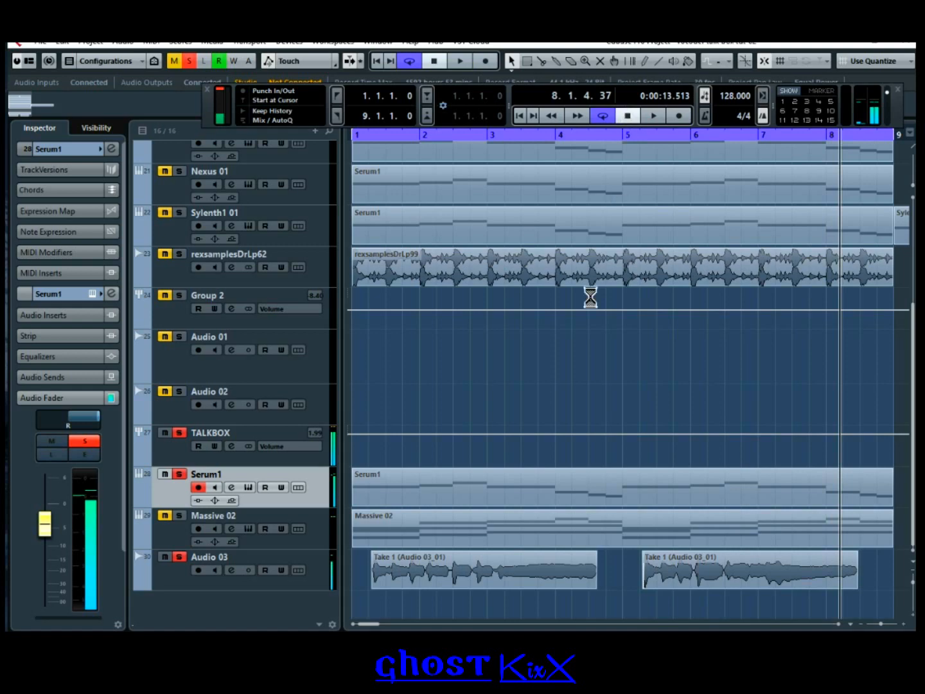
Step: Insert StudioEQ in TALKBOX's second slot, shaping the low end and cutting band 4 to -11.4 dB
{"action": "left_click", "coordinate": [230, 446]}
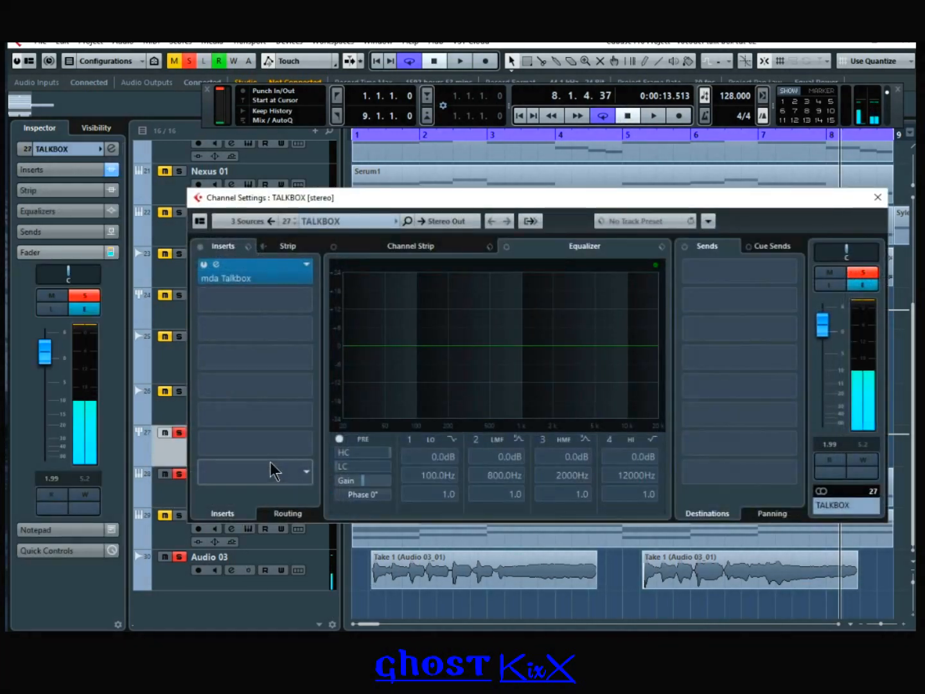
{"action": "left_click", "coordinate": [298, 300]}
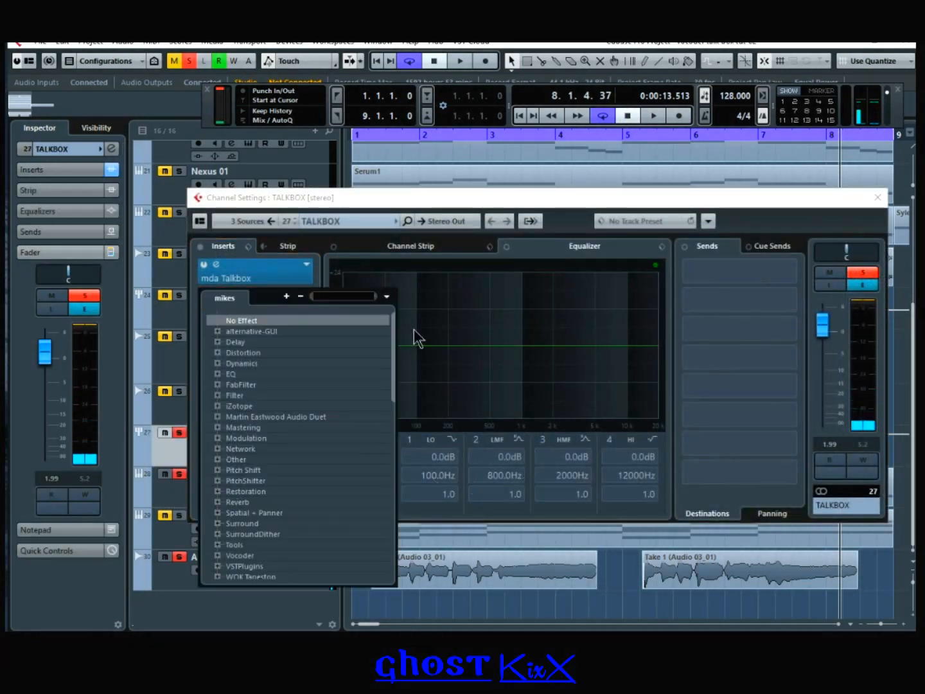
{"action": "left_click", "coordinate": [216, 374]}
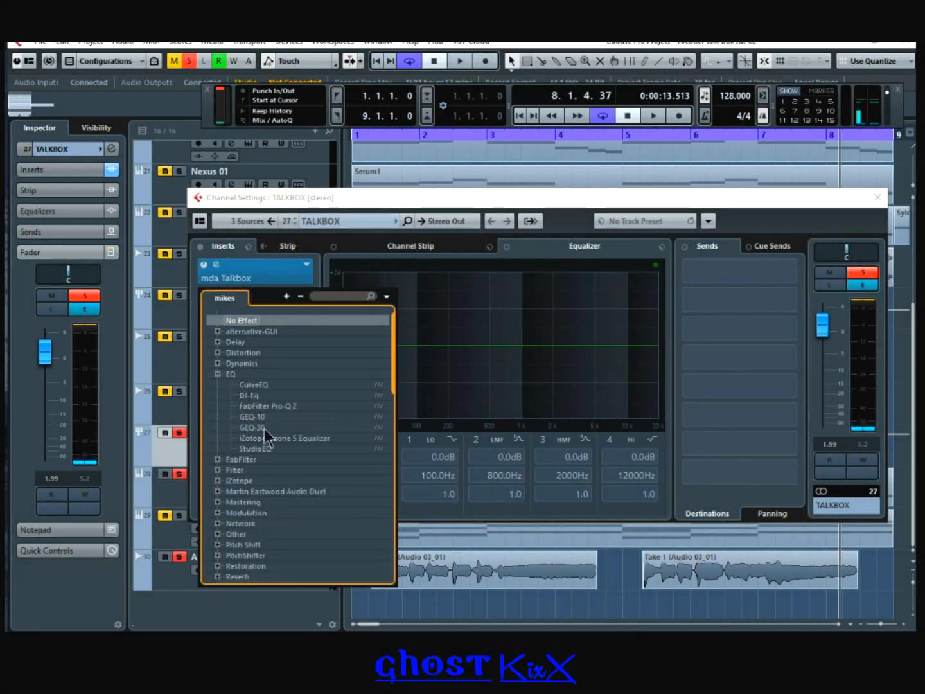
{"action": "left_click", "coordinate": [256, 448]}
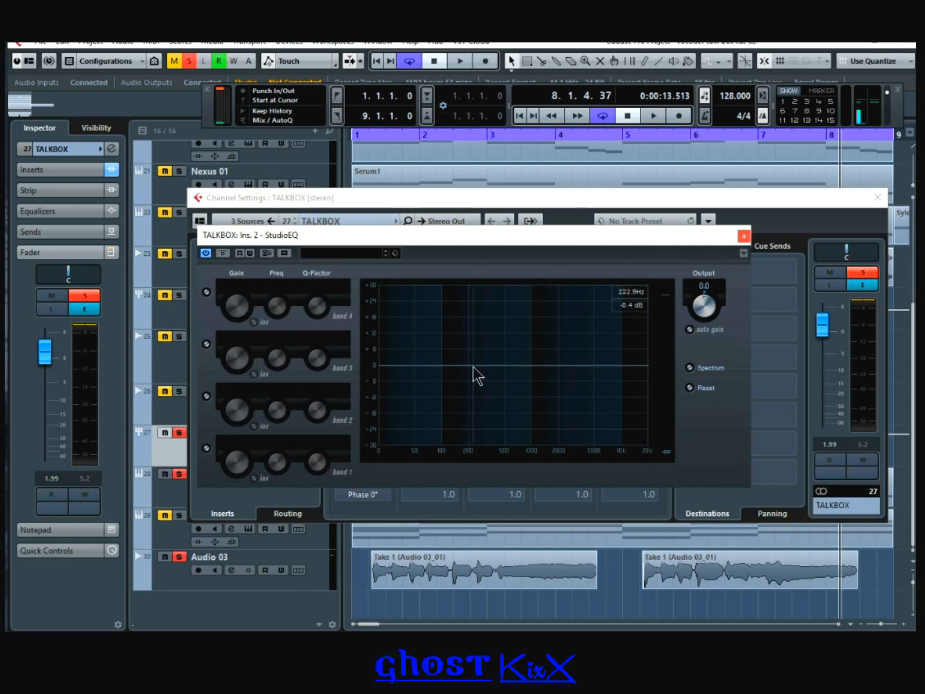
{"action": "left_click_drag", "start_coordinate": [474, 368], "coordinate": [429, 346]}
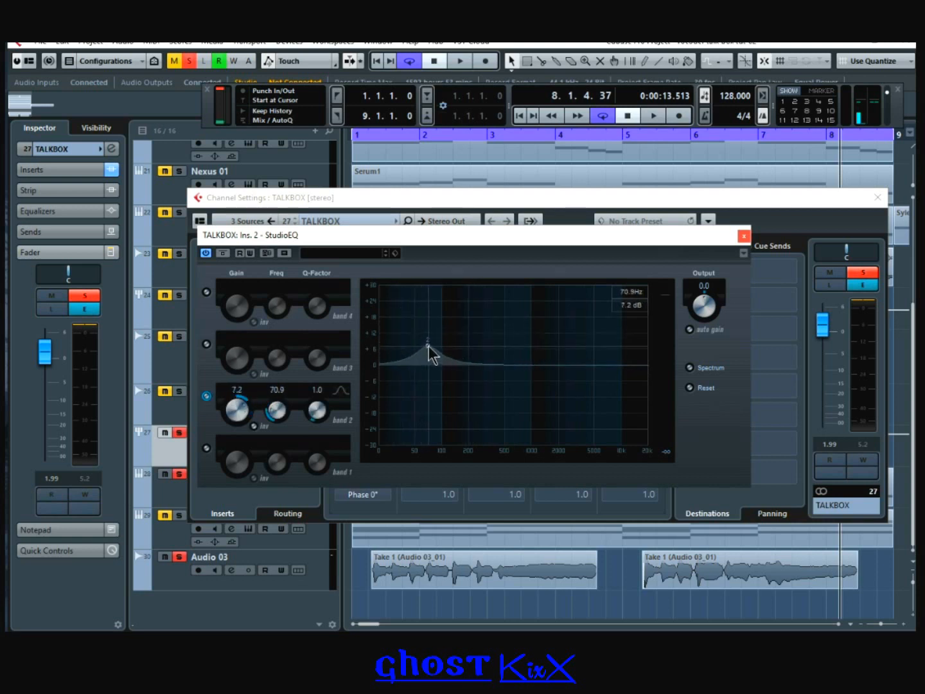
{"action": "left_click_drag", "start_coordinate": [627, 367], "coordinate": [496, 398]}
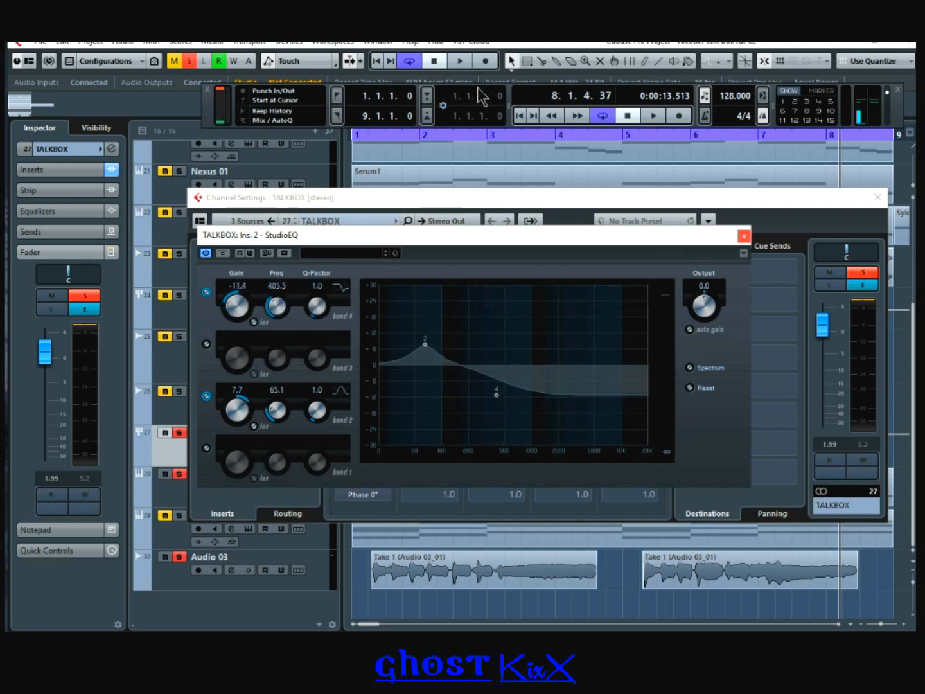
Step: While playing from the start, ease the band 4 cut to about -0.9 dB
{"action": "left_click", "coordinate": [518, 117]}
{"action": "key", "text": "space"}
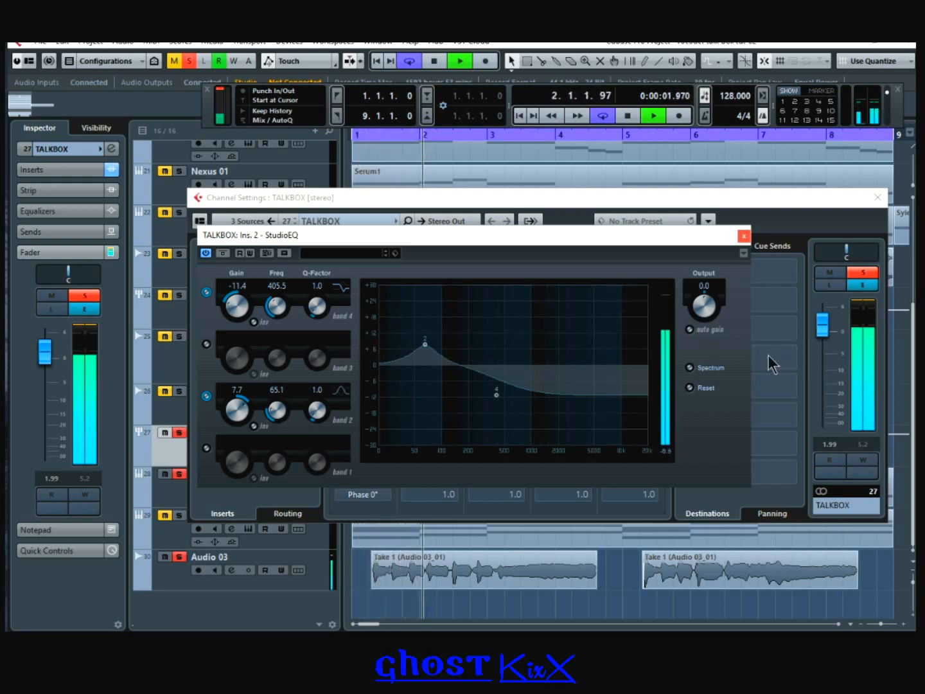
{"action": "left_click_drag", "start_coordinate": [497, 395], "coordinate": [485, 367]}
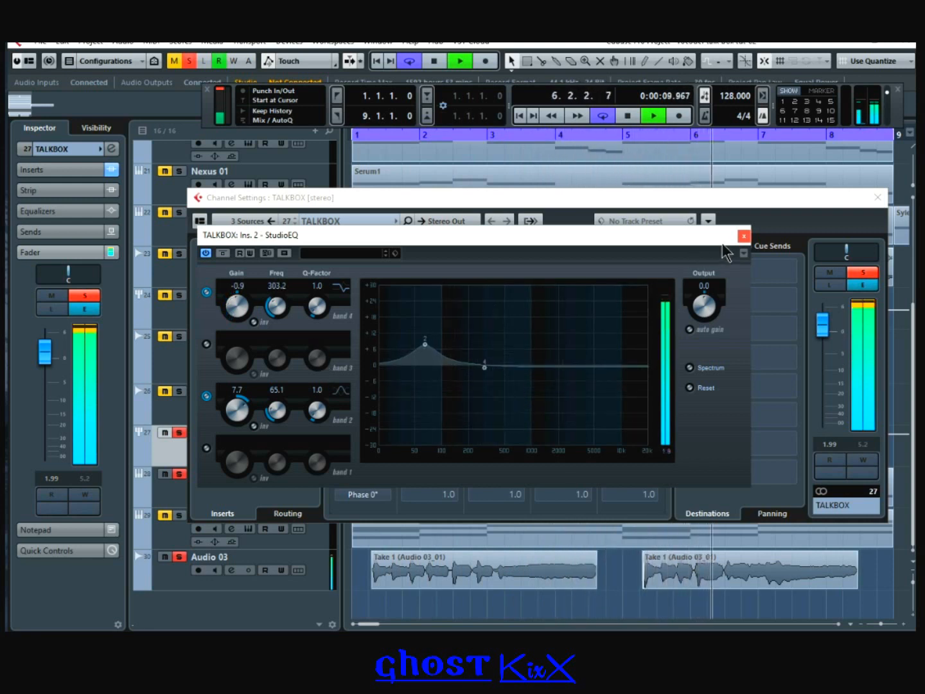
{"action": "left_click", "coordinate": [743, 236]}
{"action": "left_click", "coordinate": [628, 115]}
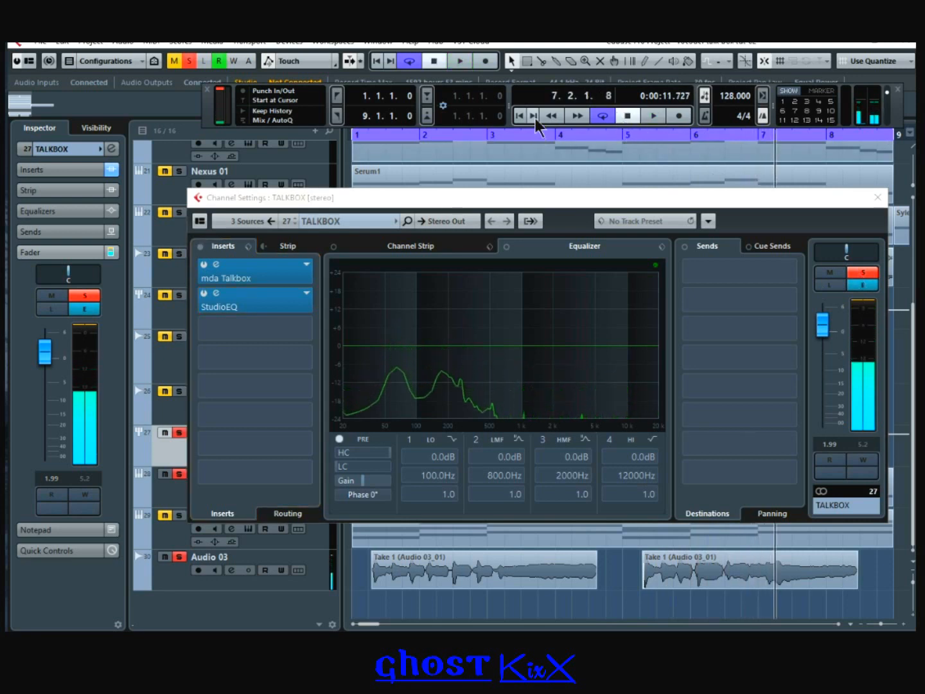
Step: Move the band 2 dip to 163.8 Hz/-8.4 dB, disable band 4, and enable band 3
{"action": "left_click", "coordinate": [225, 302]}
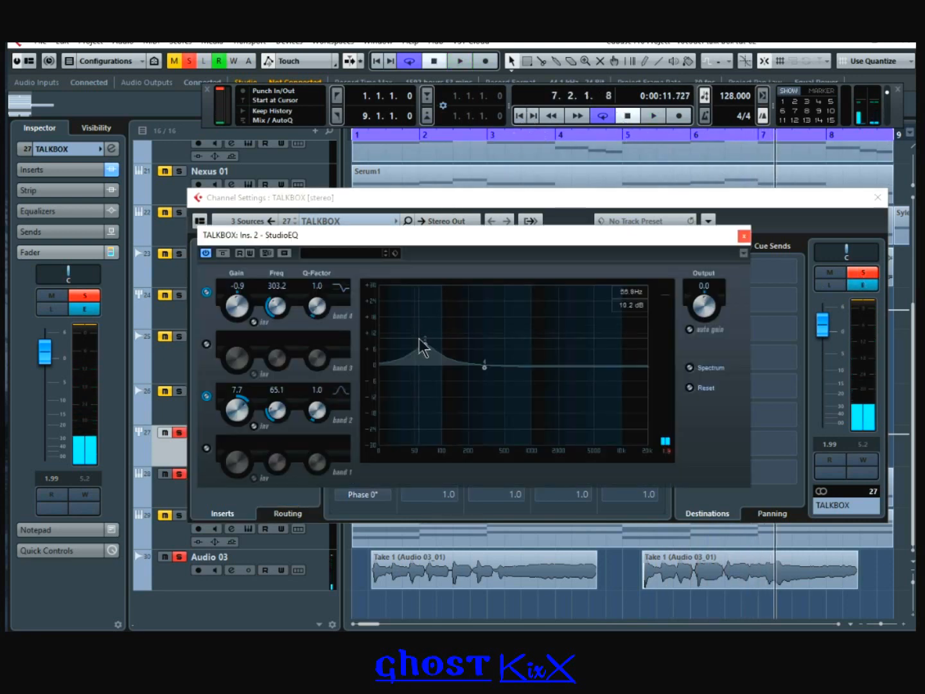
{"action": "mouse_move", "coordinate": [447, 391]}
{"action": "left_mouse_down"}
{"action": "mouse_move", "coordinate": [461, 399]}
{"action": "mouse_move", "coordinate": [460, 388]}
{"action": "left_mouse_up"}
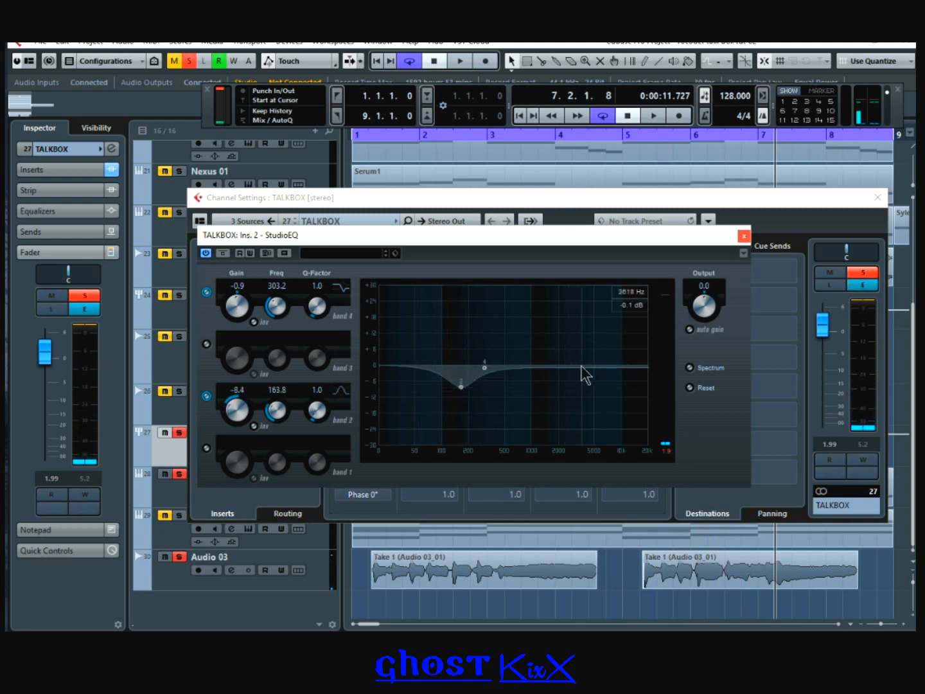
{"action": "double_click", "coordinate": [485, 367]}
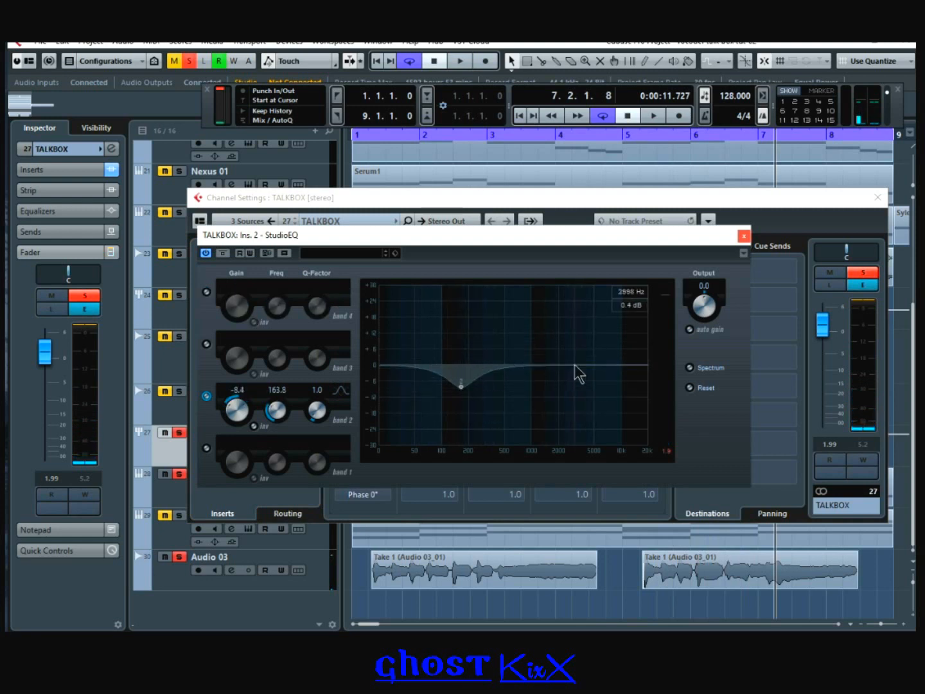
{"action": "double_click", "coordinate": [552, 364]}
{"action": "left_click_drag", "start_coordinate": [609, 346], "coordinate": [594, 351]}
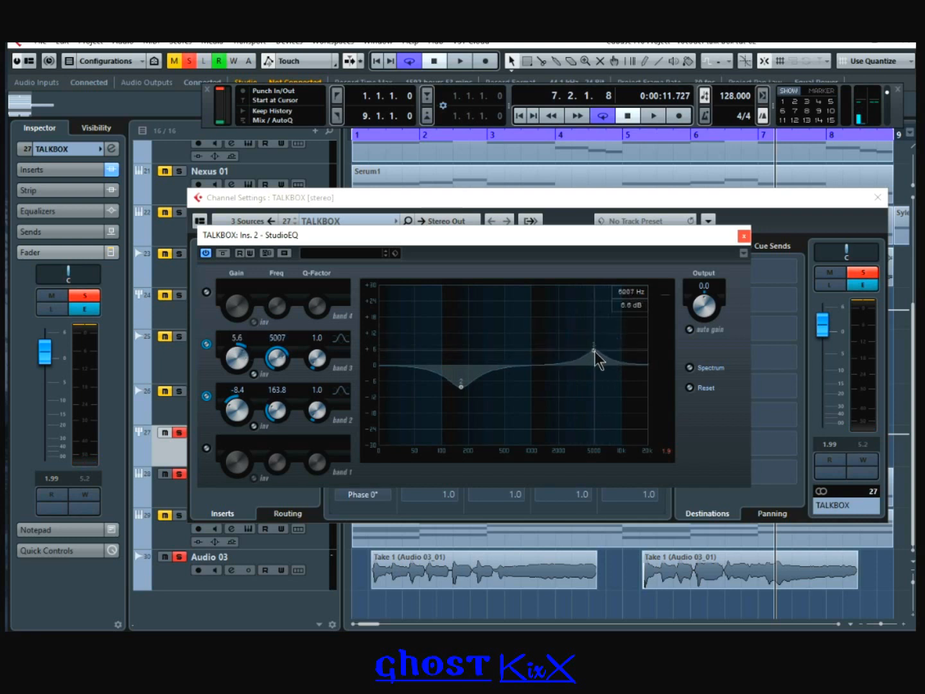
Step: During playback, soften the band 3 boost to 1.9 dB at 2023 Hz
{"action": "left_click", "coordinate": [379, 61]}
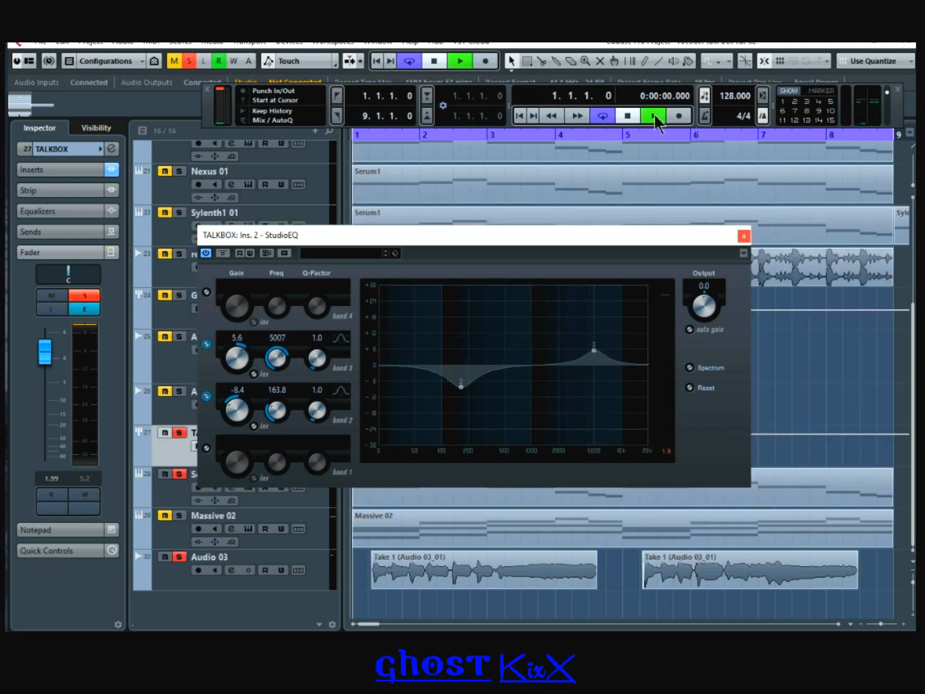
{"action": "left_click", "coordinate": [655, 117]}
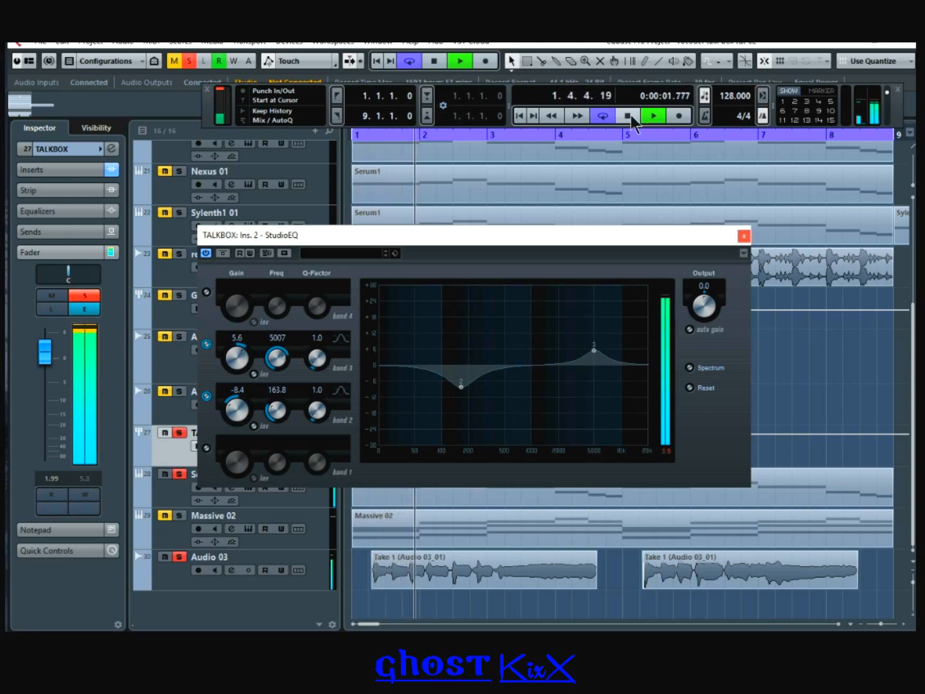
{"action": "left_click_drag", "start_coordinate": [597, 352], "coordinate": [559, 363]}
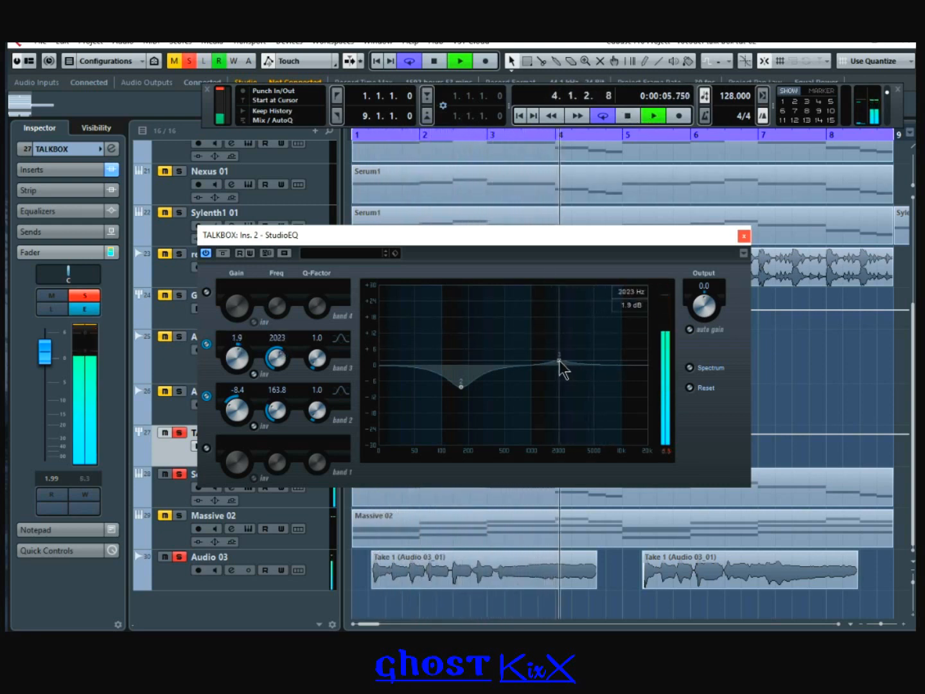
{"action": "left_click", "coordinate": [744, 235]}
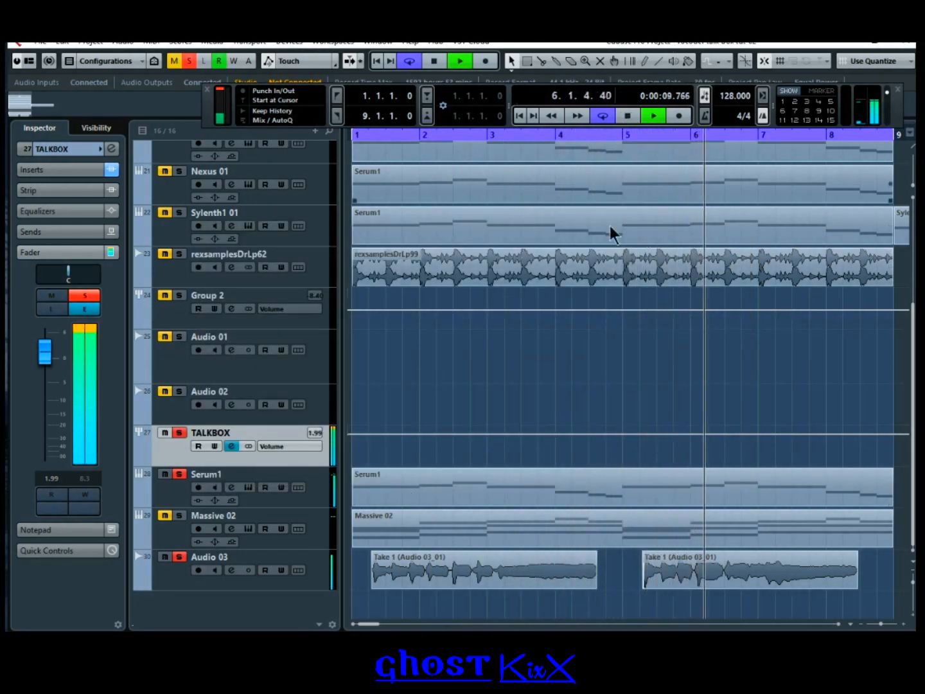
Step: Insert a DeEsser after the Compressor on Audio 03
{"action": "left_click", "coordinate": [628, 116]}
{"action": "left_click", "coordinate": [167, 580]}
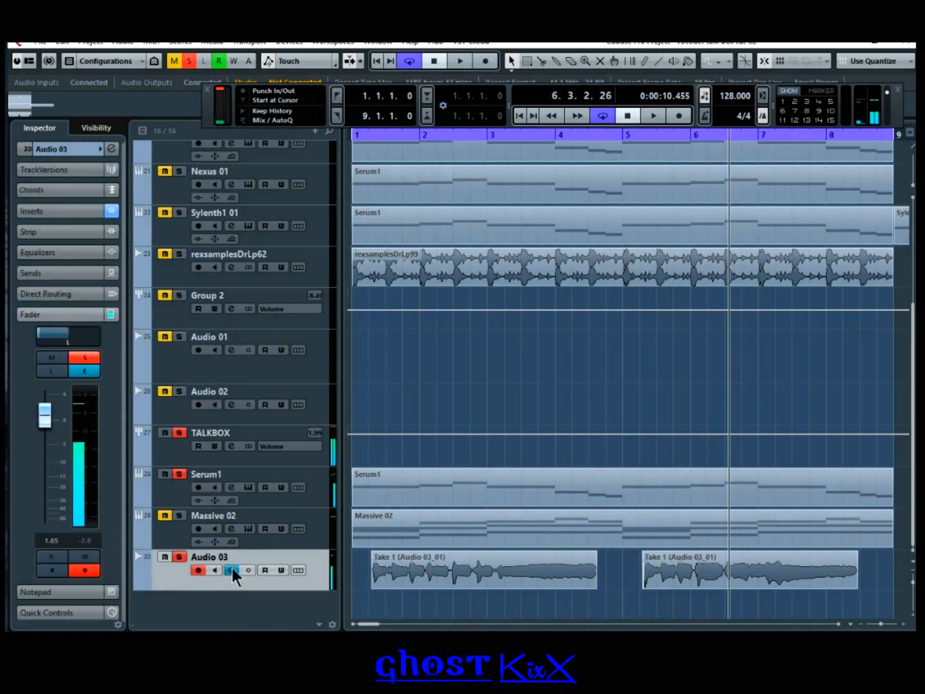
{"action": "left_click", "coordinate": [232, 569]}
{"action": "left_click", "coordinate": [252, 321]}
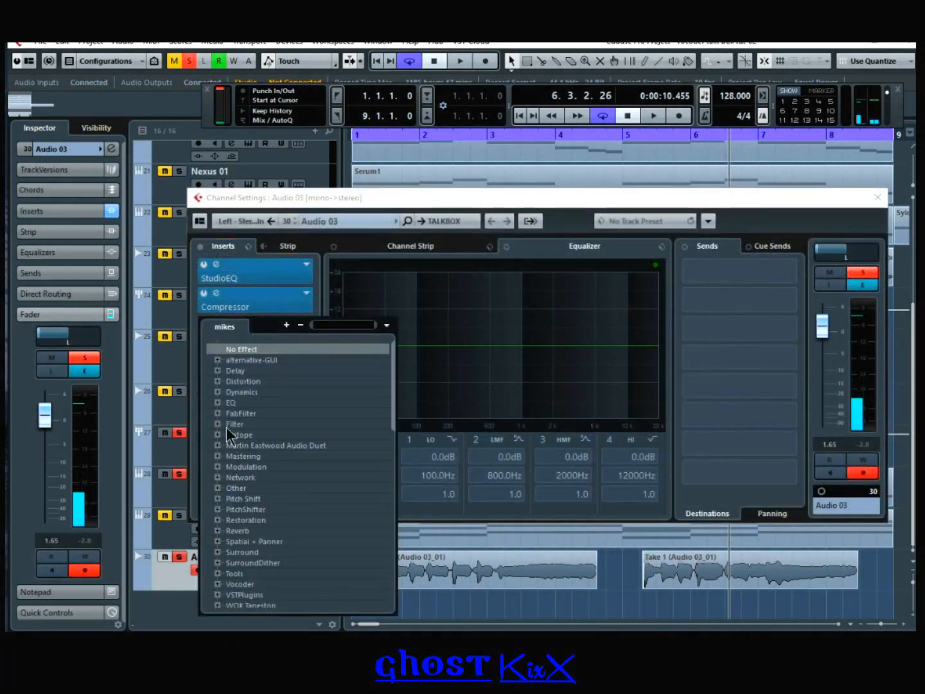
{"action": "left_click", "coordinate": [220, 391]}
{"action": "left_click", "coordinate": [242, 420]}
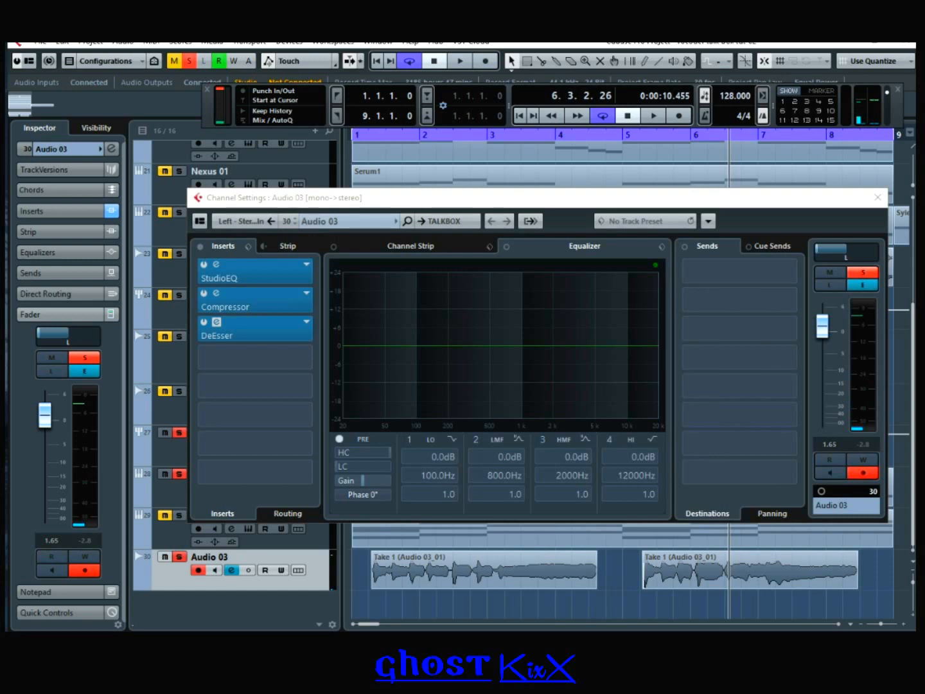
Step: While playing, boost Audio 03's EQ band 3 by 3.1 dB at 2744 Hz
{"action": "left_click", "coordinate": [518, 116]}
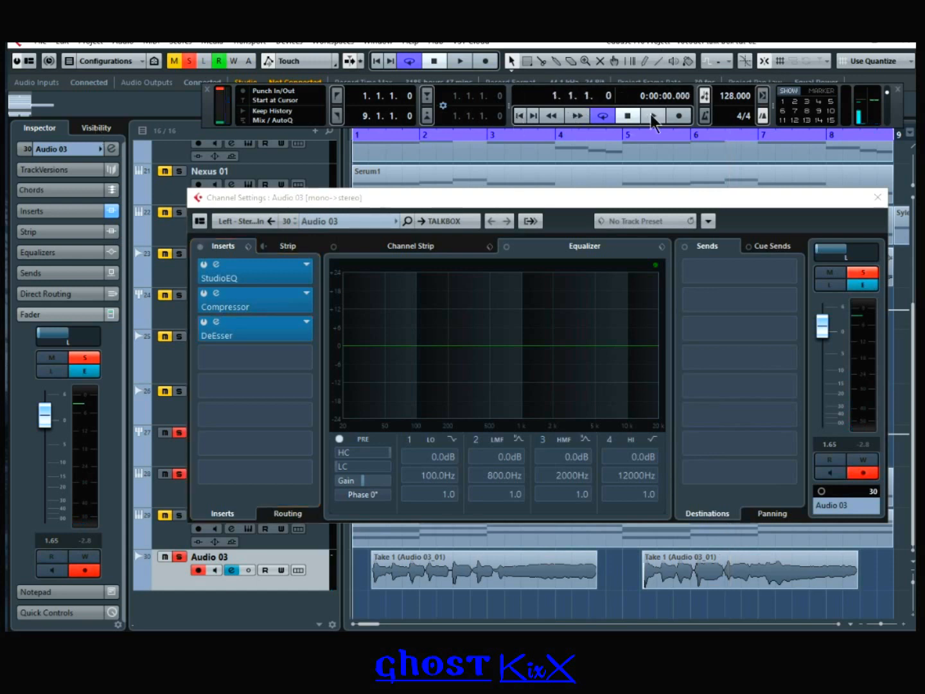
{"action": "key", "text": "space"}
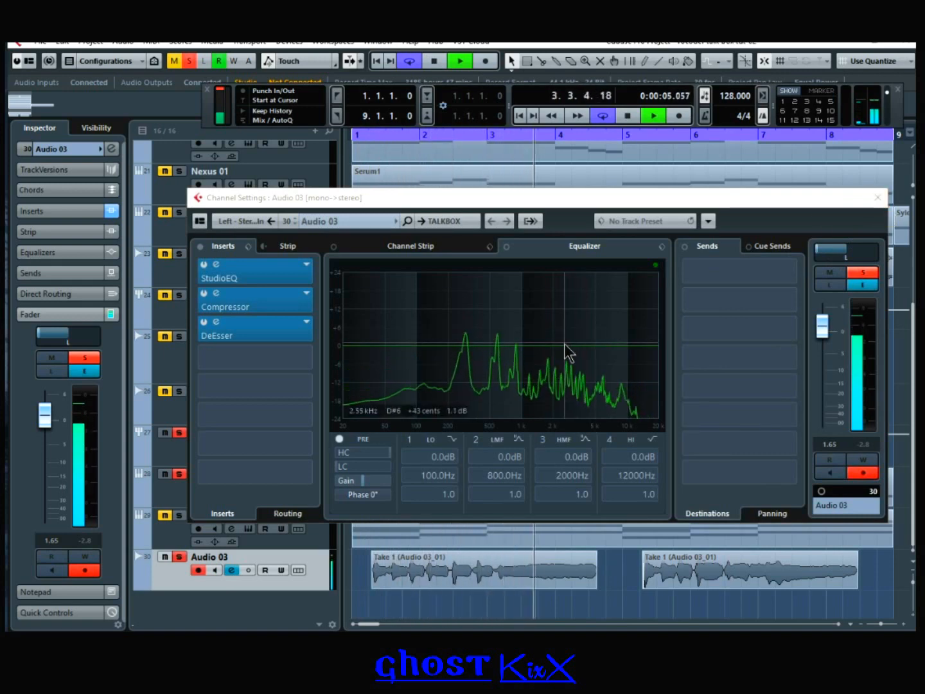
{"action": "left_click_drag", "start_coordinate": [565, 348], "coordinate": [567, 336]}
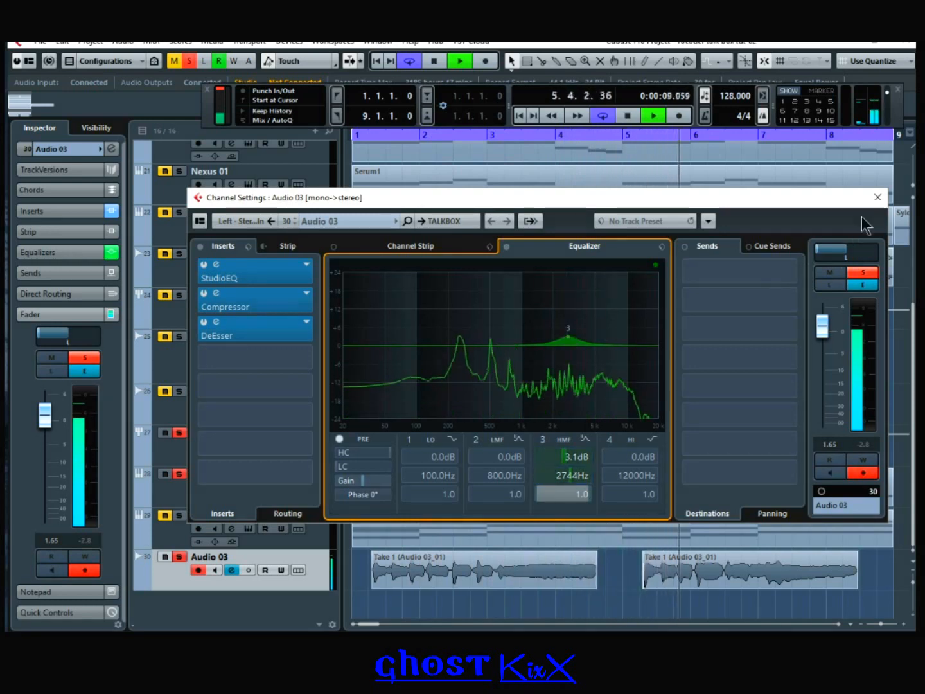
{"action": "left_click", "coordinate": [876, 197]}
{"action": "left_click", "coordinate": [633, 116]}
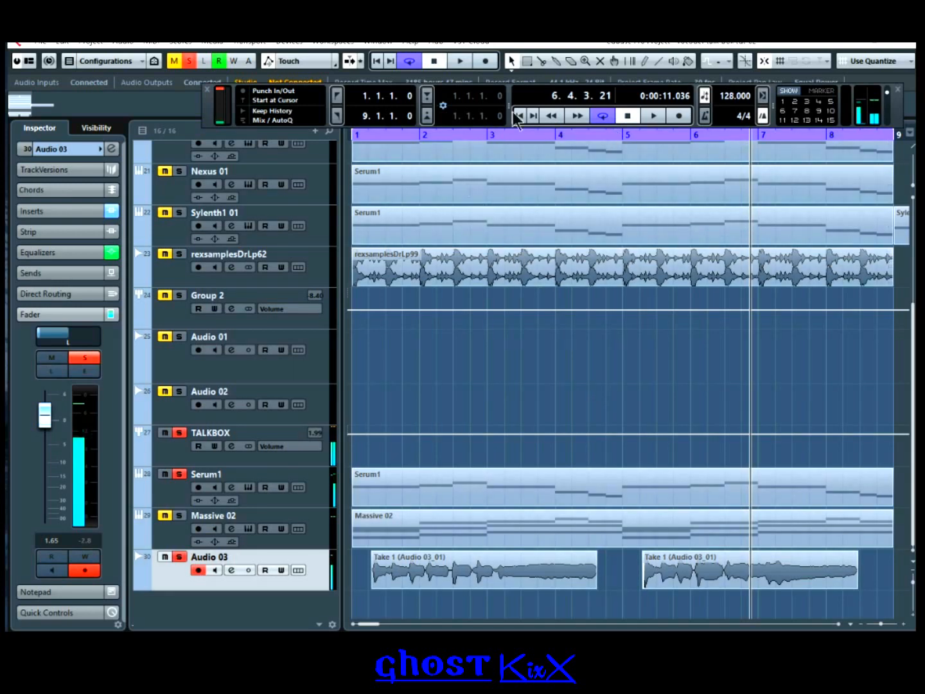
Step: Drag the Serum1 (D) track down so it sits directly below TALKBOX
{"action": "left_click", "coordinate": [519, 117]}
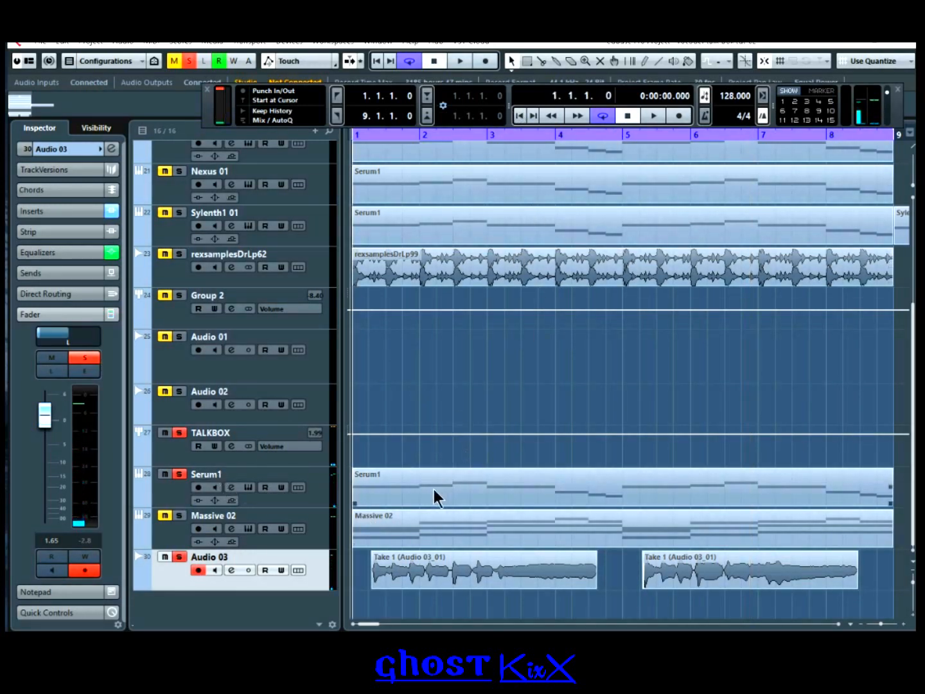
{"action": "scroll", "coordinate": [433, 489], "scroll_direction": "up", "scroll_amount": 5}
{"action": "left_click_drag", "start_coordinate": [173, 339], "coordinate": [187, 558]}
{"action": "scroll", "coordinate": [440, 512], "scroll_direction": "down", "scroll_amount": 6}
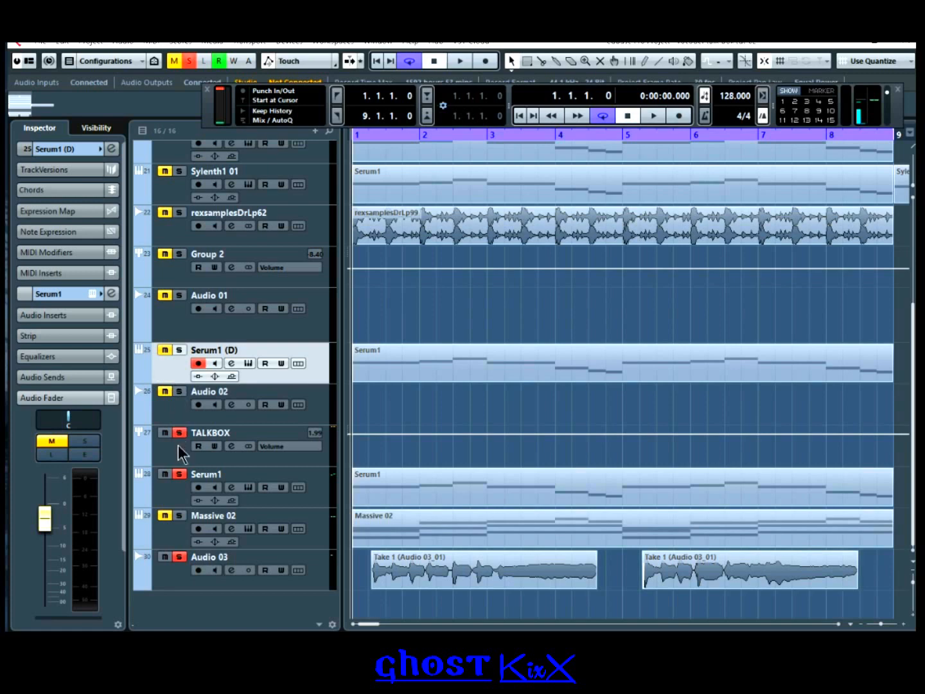
{"action": "left_click_drag", "start_coordinate": [172, 365], "coordinate": [191, 448]}
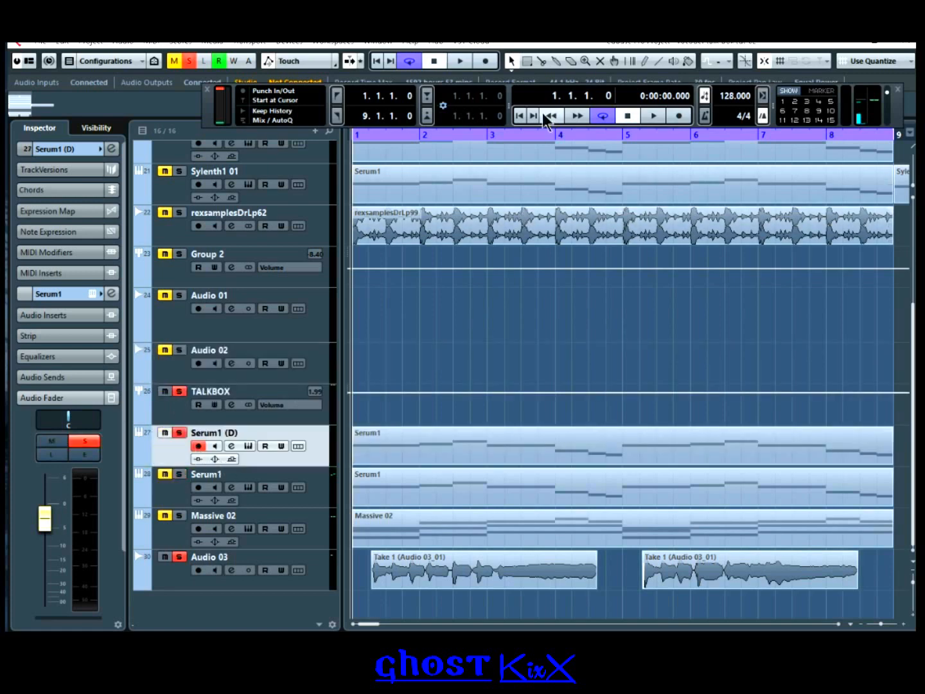
Step: Play the arrangement briefly to check, then stop and return to bar 1
{"action": "left_click", "coordinate": [656, 116]}
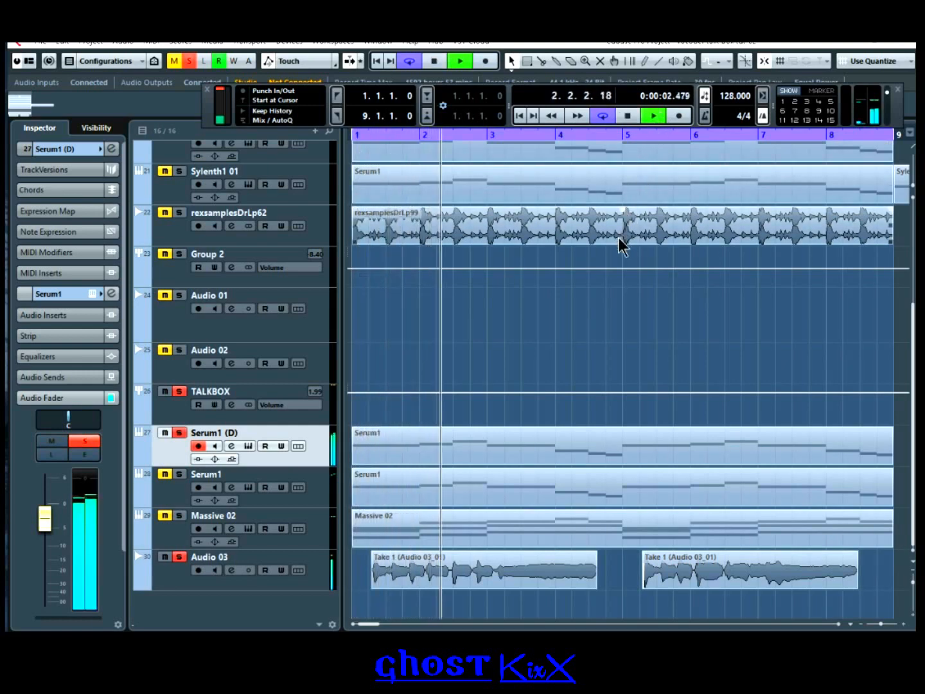
{"action": "left_click", "coordinate": [628, 117]}
{"action": "left_click", "coordinate": [520, 116]}
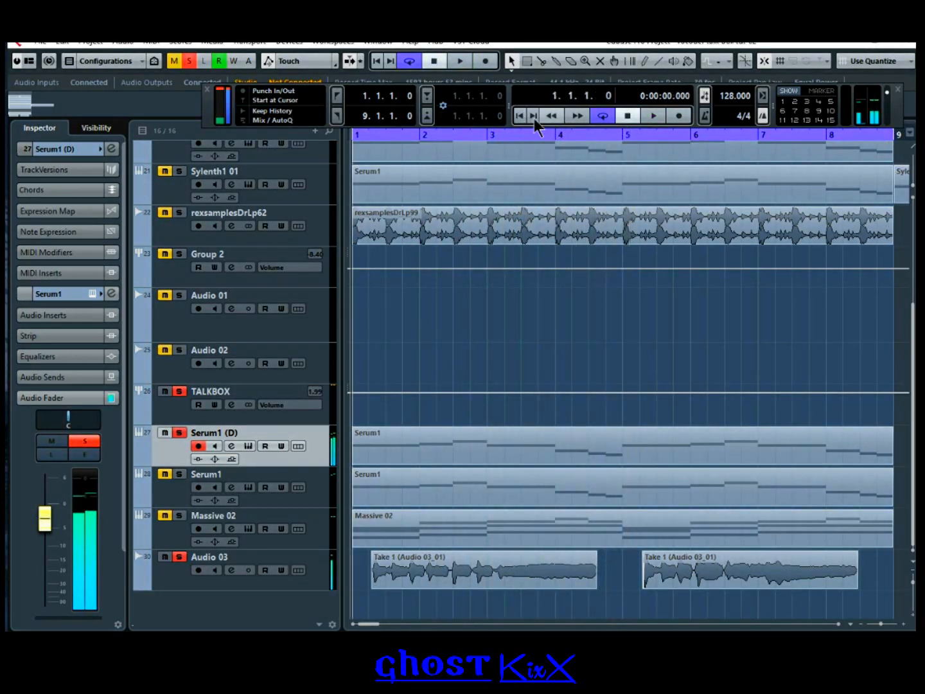
Step: Route the Serum1 (D) output to the TALKBOX group
{"action": "left_click", "coordinate": [233, 447]}
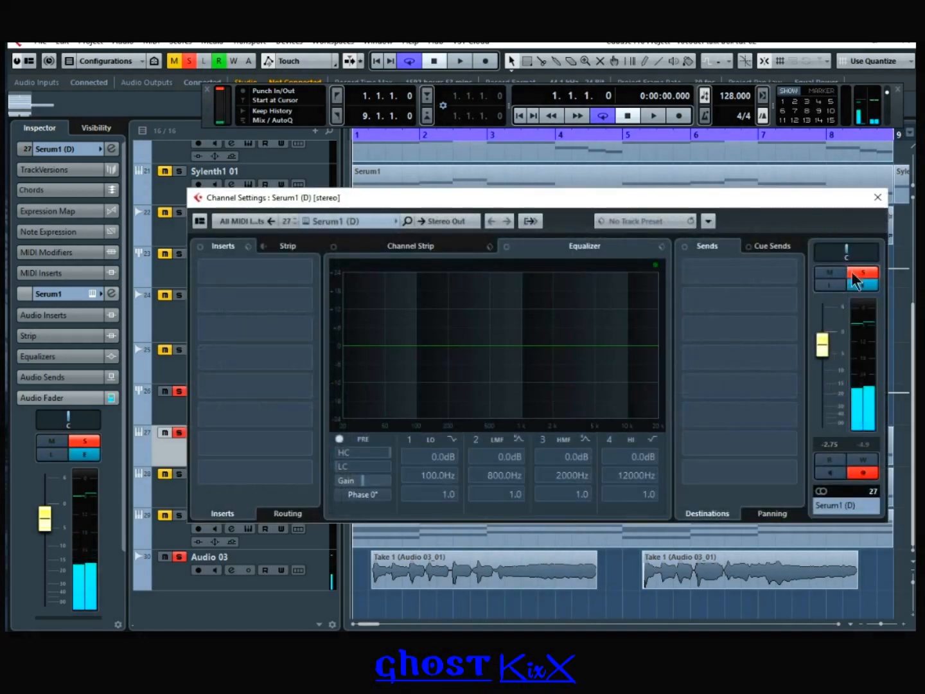
{"action": "left_click", "coordinate": [432, 227]}
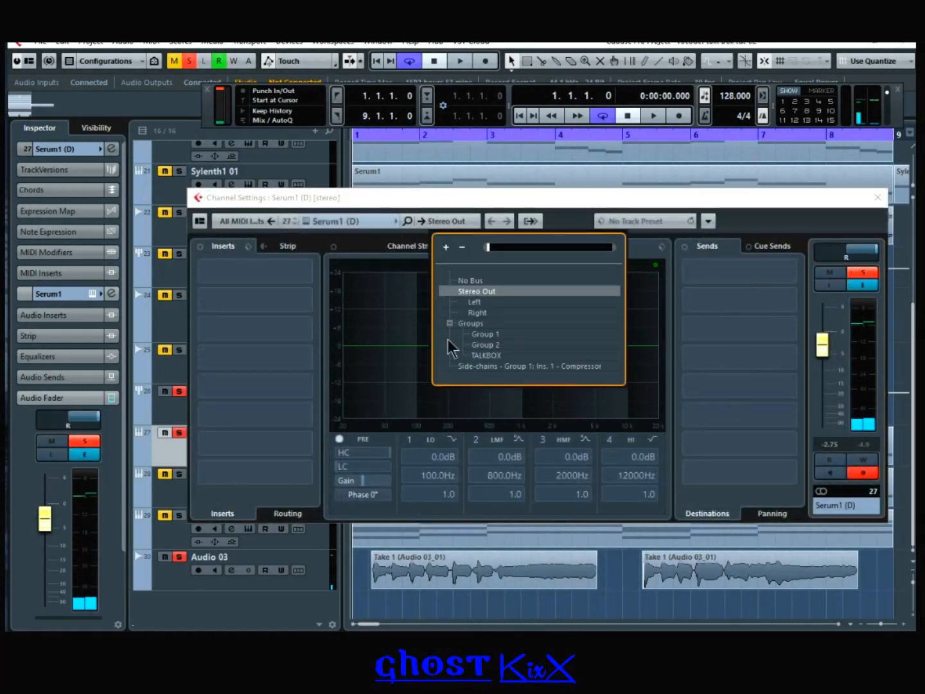
{"action": "left_click", "coordinate": [467, 355]}
{"action": "left_click", "coordinate": [876, 198]}
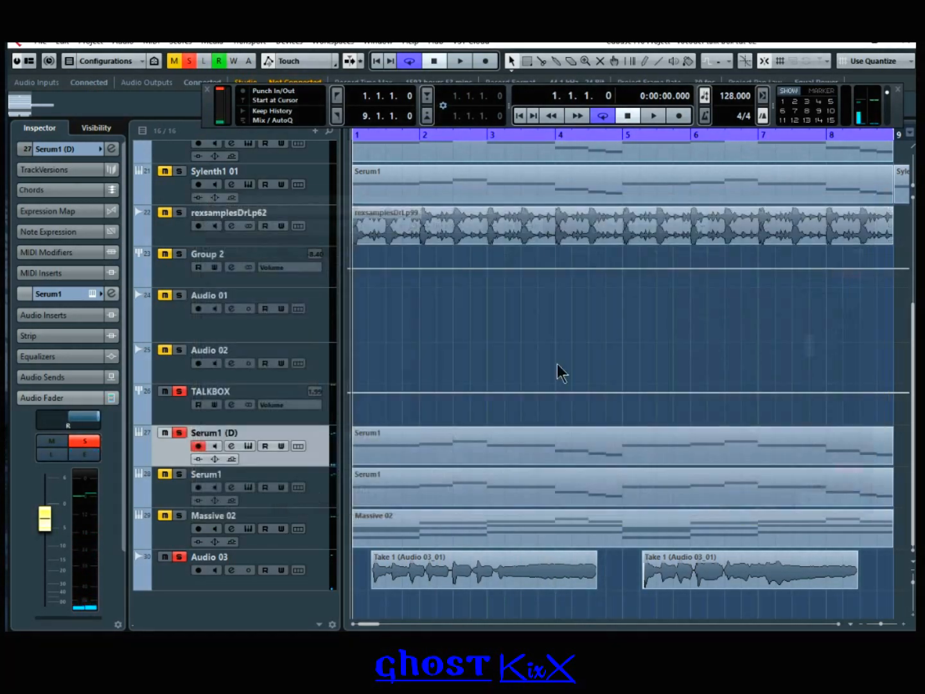
Step: Audition the Serum1 tracks, then move rexsamplesDrLp62 down below Serum1
{"action": "left_click", "coordinate": [177, 483]}
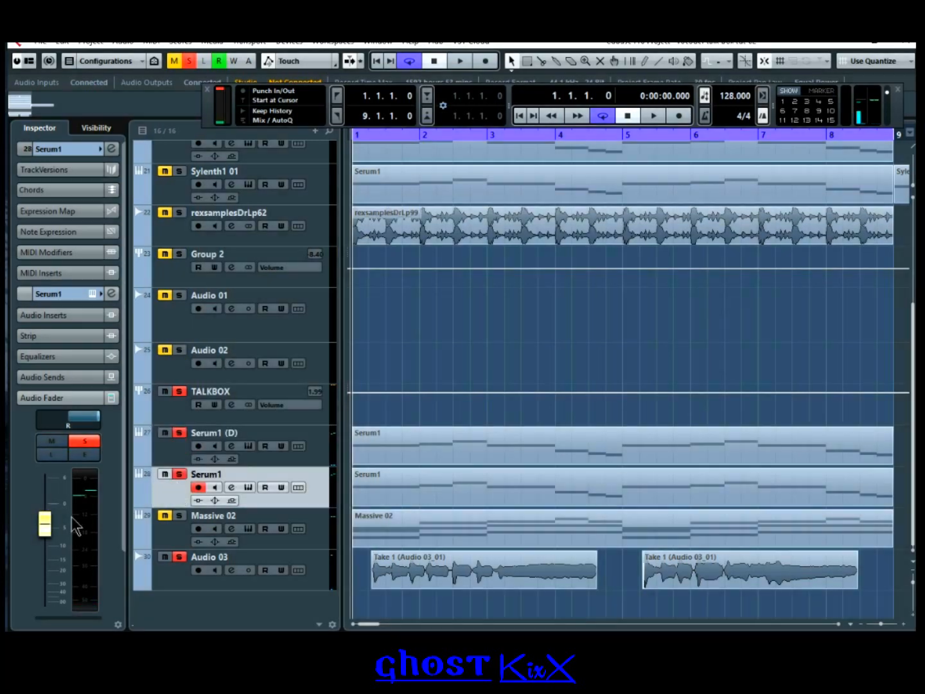
{"action": "left_click", "coordinate": [154, 461]}
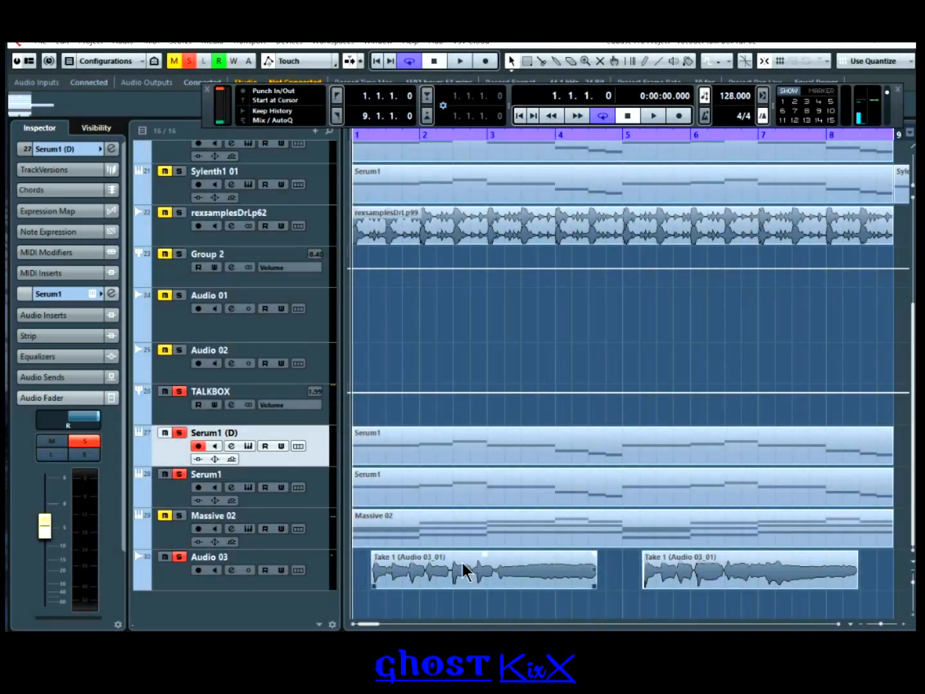
{"action": "left_click", "coordinate": [648, 114]}
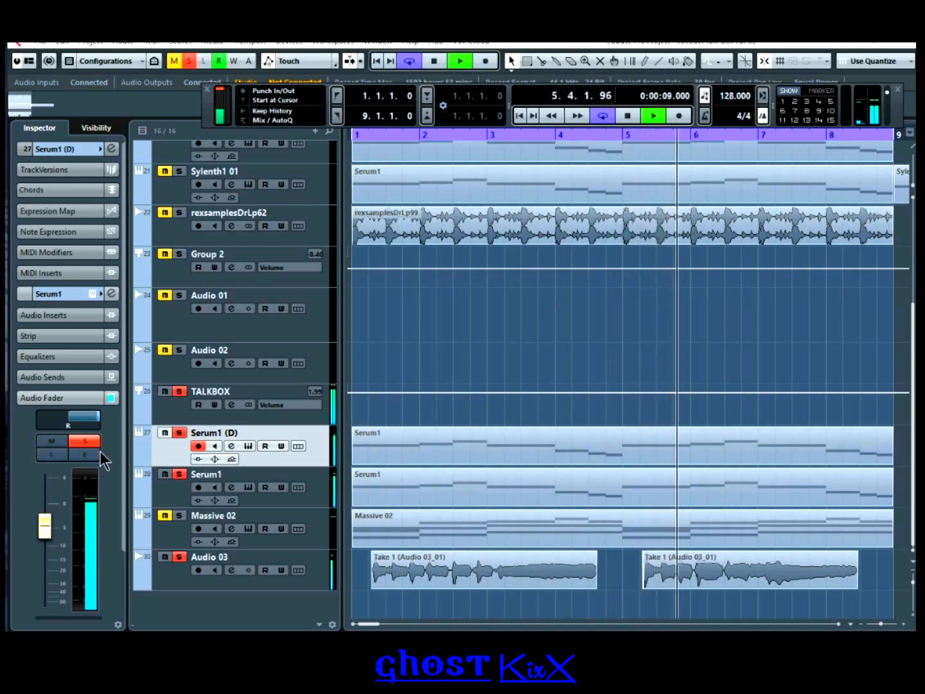
{"action": "left_click", "coordinate": [628, 115]}
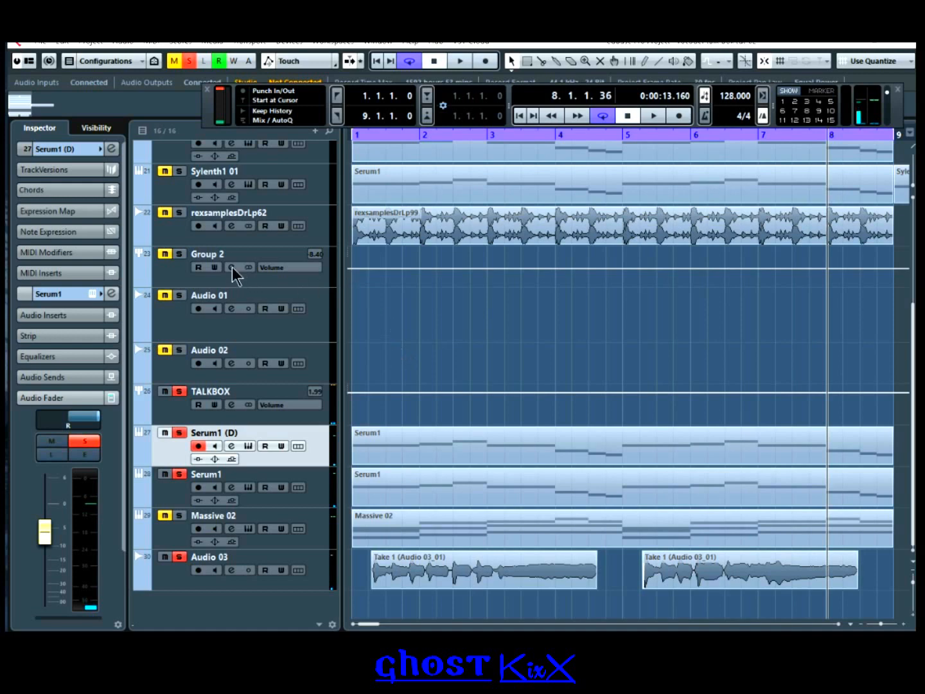
{"action": "left_click_drag", "start_coordinate": [170, 234], "coordinate": [175, 480]}
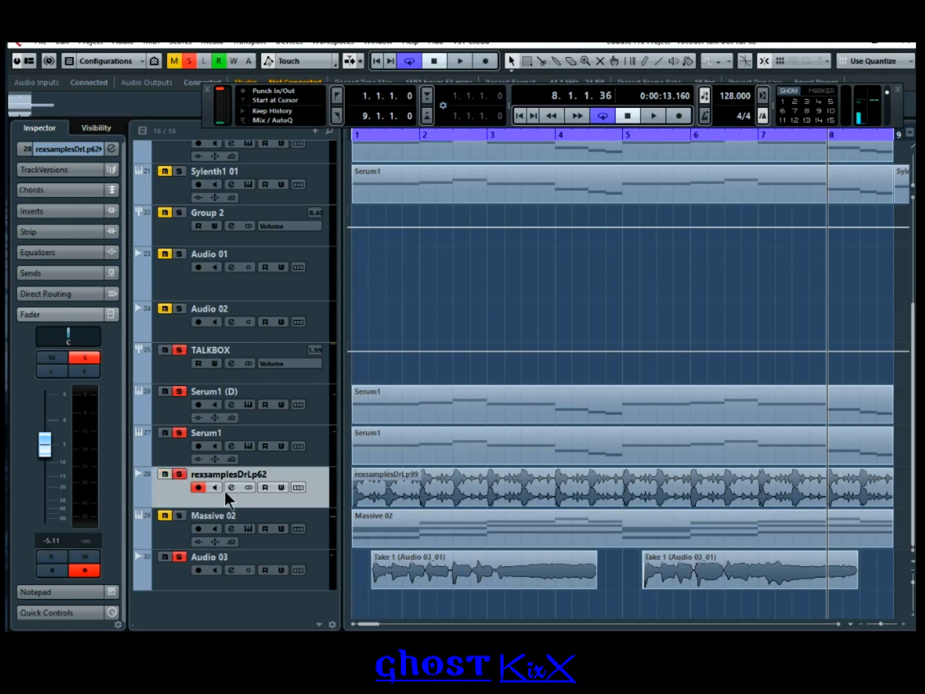
Step: Route rexsamplesDrLp62 to TALKBOX, pan it right, and raise its volume to -1.65
{"action": "left_click", "coordinate": [230, 486]}
{"action": "left_click", "coordinate": [443, 222]}
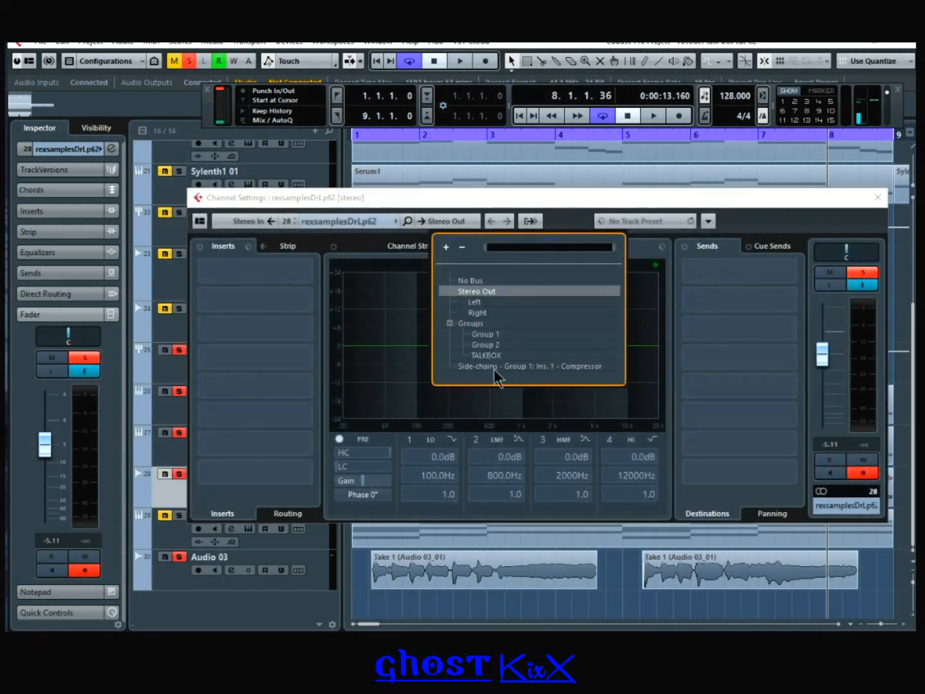
{"action": "left_click", "coordinate": [486, 355]}
{"action": "left_click_drag", "start_coordinate": [847, 250], "coordinate": [897, 250]}
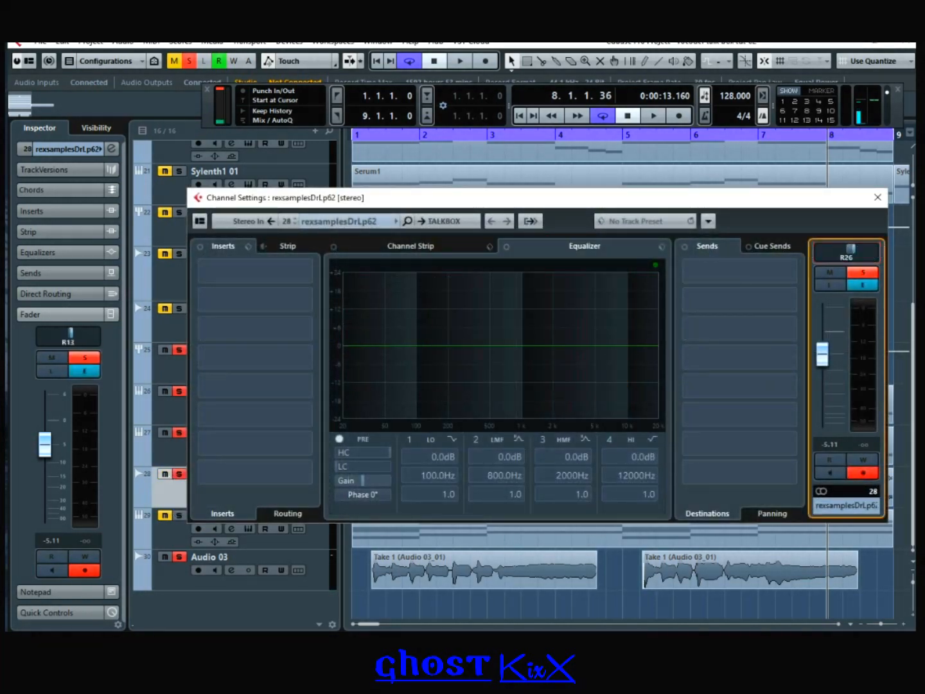
{"action": "left_click", "coordinate": [877, 197]}
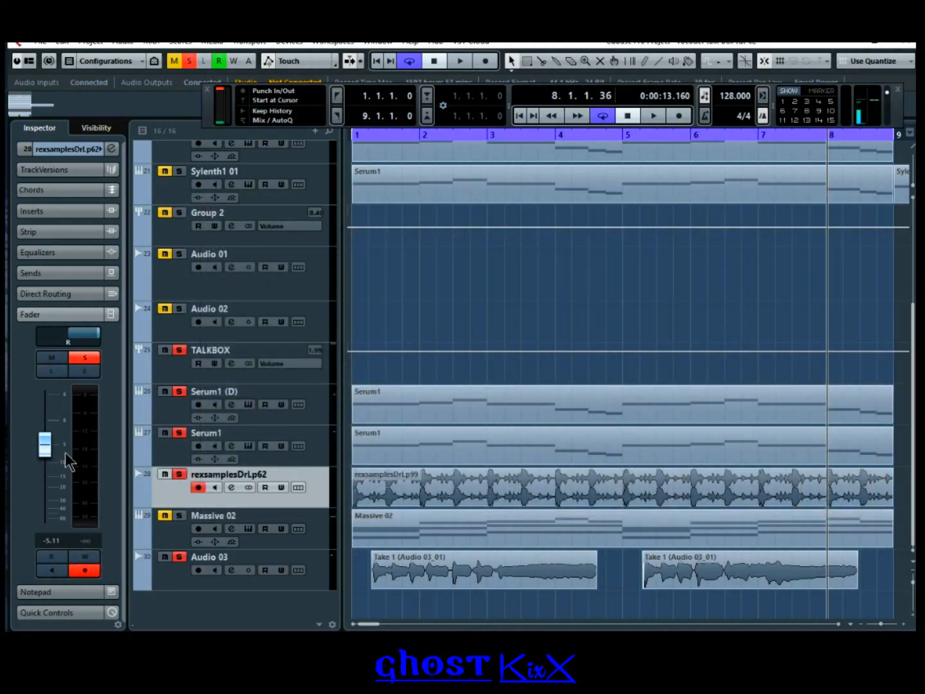
{"action": "left_click_drag", "start_coordinate": [54, 443], "coordinate": [54, 439]}
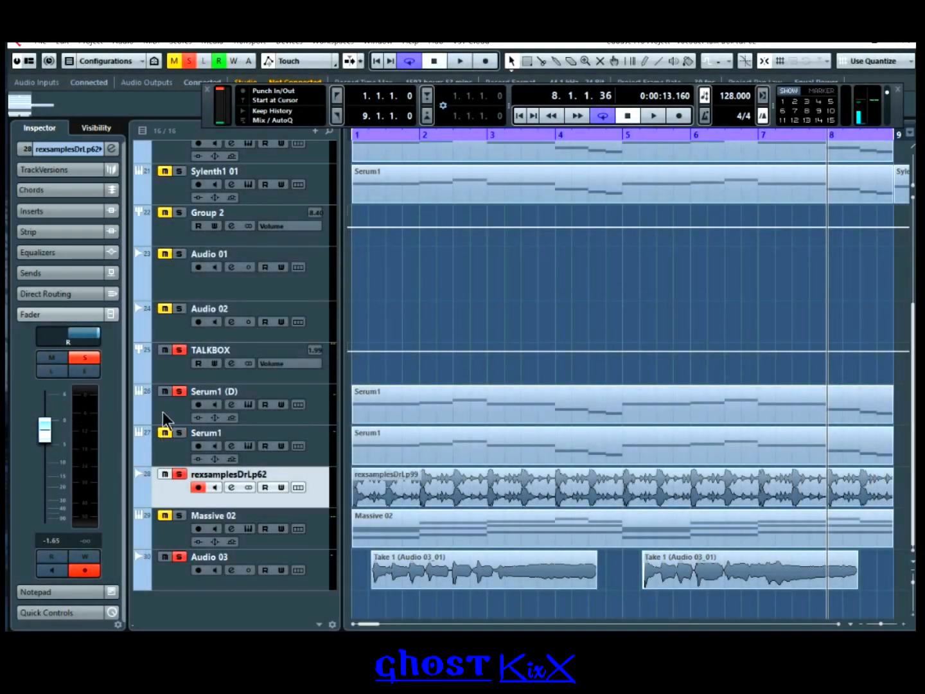
Step: Play the project from bar 1 to hear the new drum routing, then stop
{"action": "left_click", "coordinate": [162, 389]}
{"action": "left_click", "coordinate": [522, 115]}
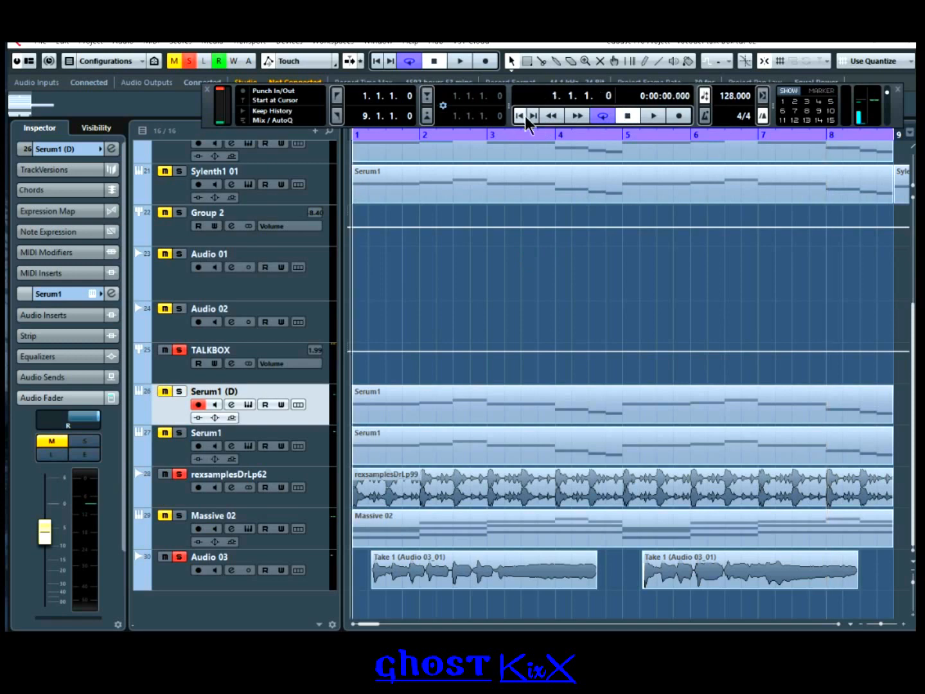
{"action": "left_click", "coordinate": [656, 117]}
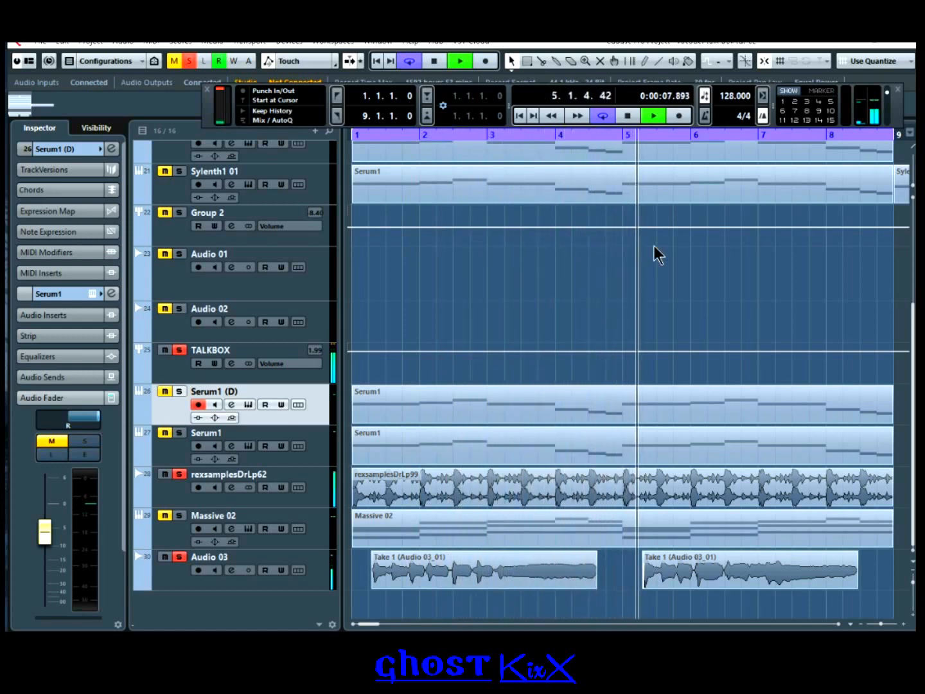
{"action": "left_click", "coordinate": [630, 118]}
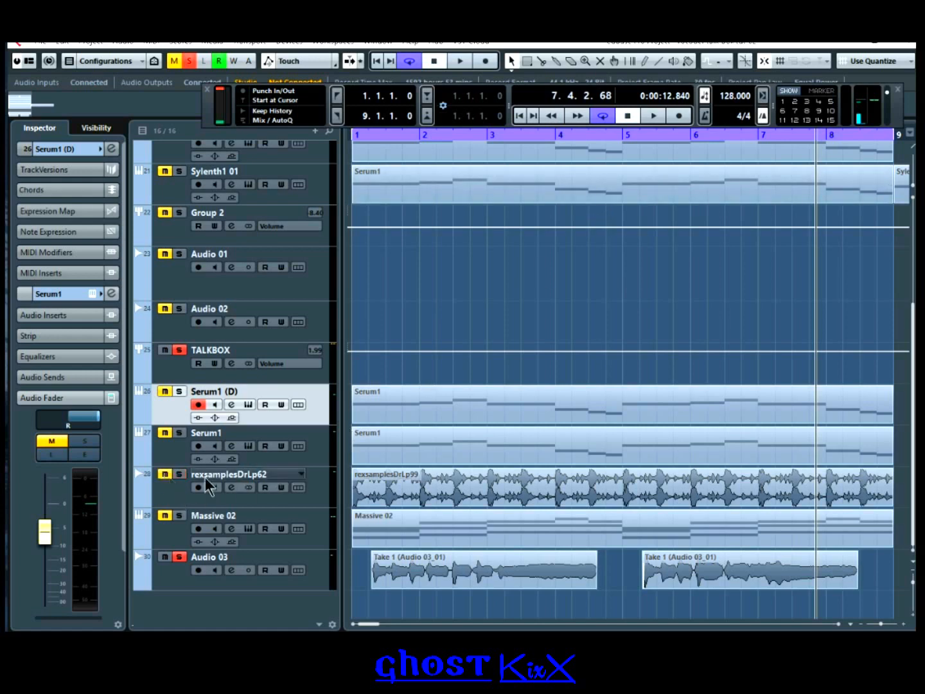
Step: Move rexsamplesDrLp62 above TALKBOX, solo it, and set its output back to Stereo Out
{"action": "left_click_drag", "start_coordinate": [192, 487], "coordinate": [183, 353]}
{"action": "left_click", "coordinate": [179, 350]}
{"action": "left_click", "coordinate": [231, 363]}
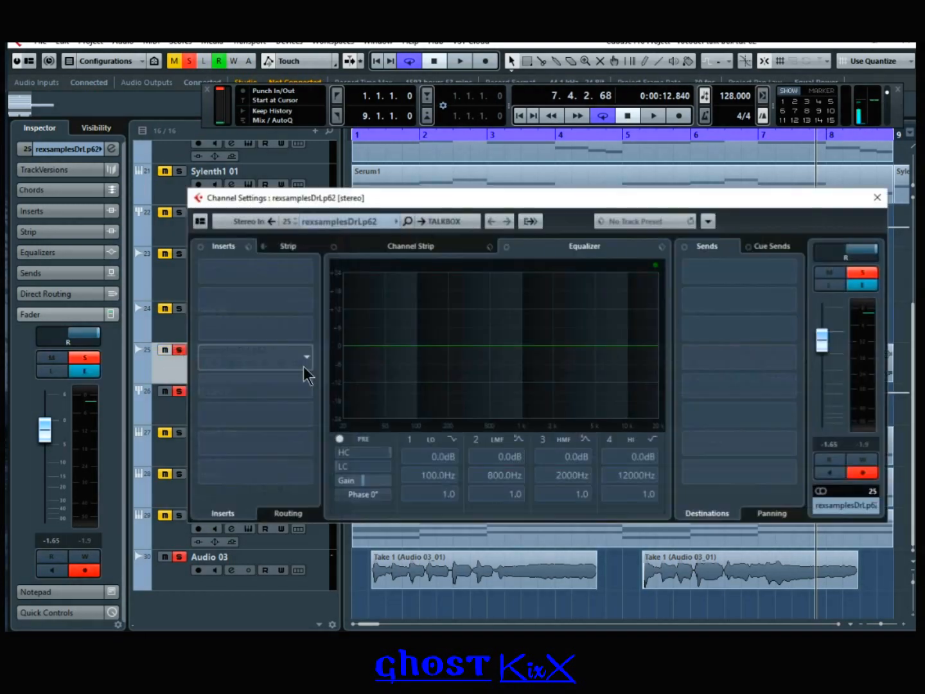
{"action": "left_click", "coordinate": [449, 221]}
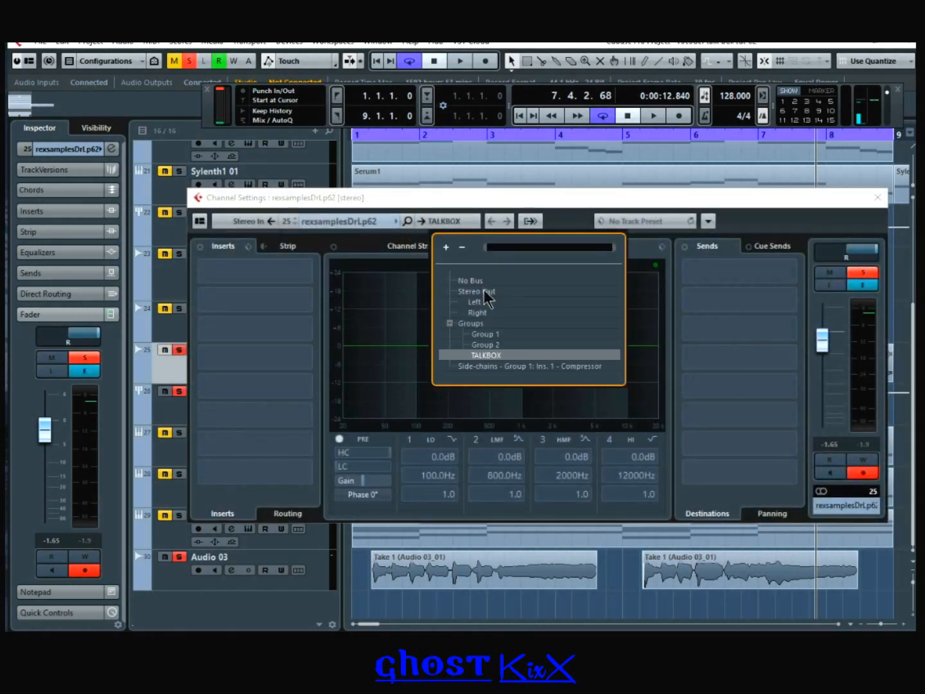
{"action": "left_click", "coordinate": [484, 290]}
{"action": "left_click", "coordinate": [875, 198]}
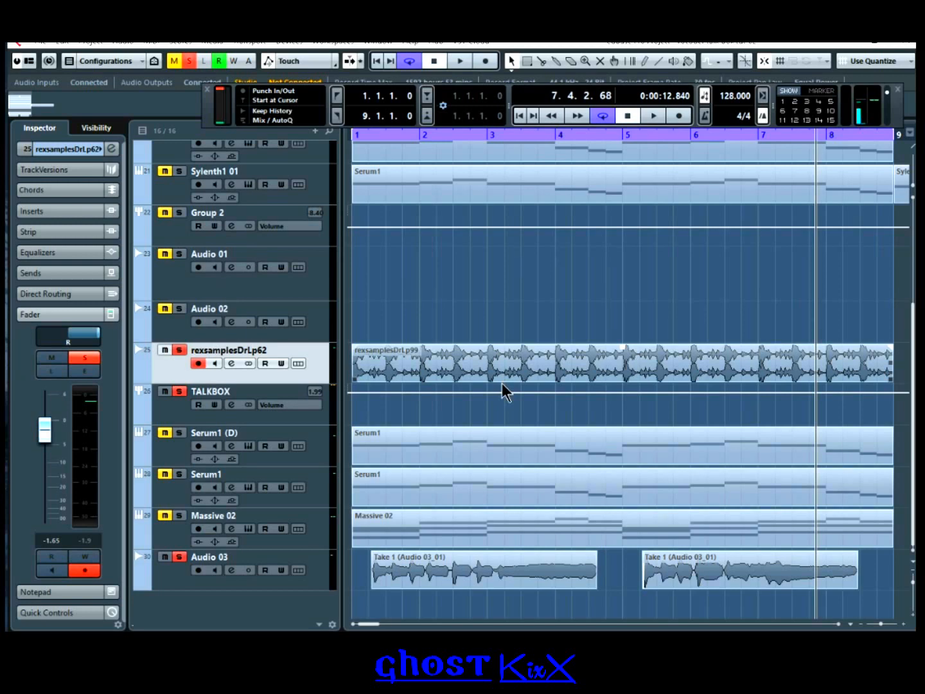
Step: Select Nexus 01, play from bar 1, and raise its volume
{"action": "scroll", "coordinate": [473, 355], "scroll_direction": "up", "scroll_amount": 5}
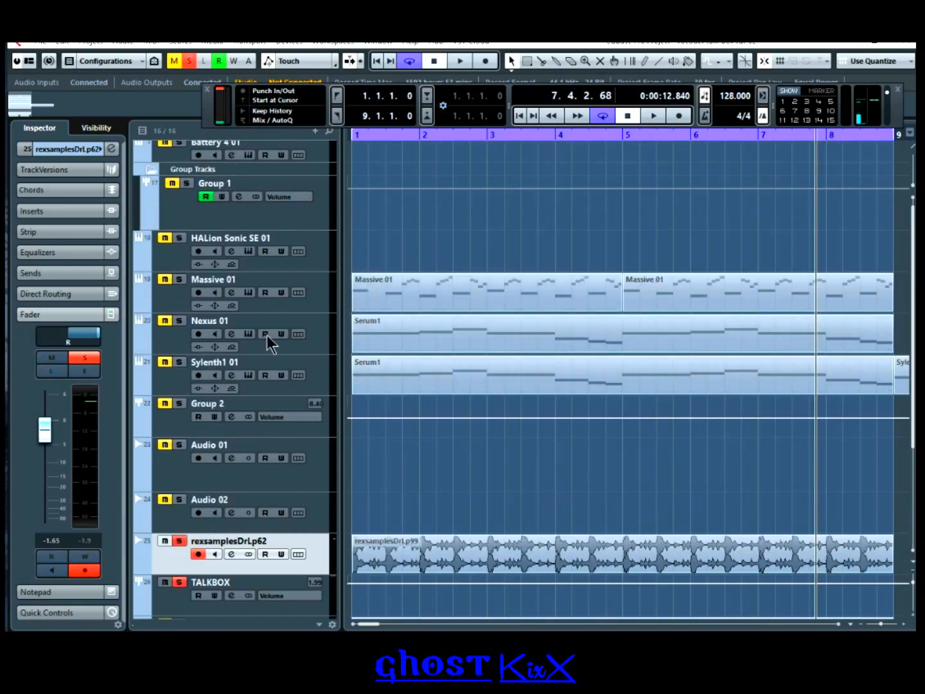
{"action": "scroll", "coordinate": [206, 290], "scroll_direction": "down", "scroll_amount": 5}
{"action": "scroll", "coordinate": [198, 289], "scroll_direction": "up", "scroll_amount": 3}
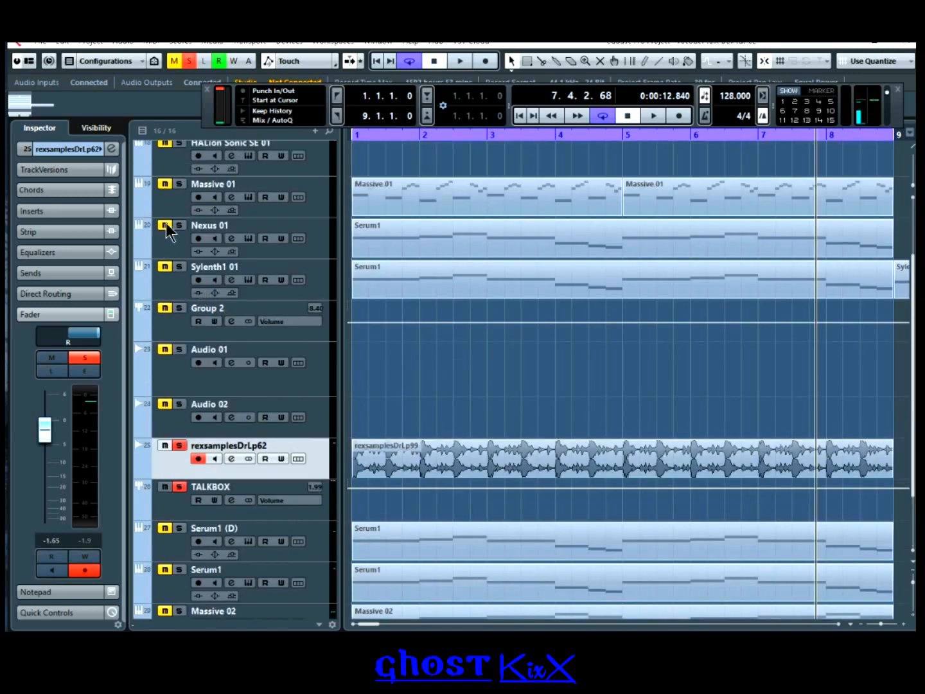
{"action": "scroll", "coordinate": [223, 276], "scroll_direction": "down", "scroll_amount": 2}
{"action": "scroll", "coordinate": [164, 392], "scroll_direction": "up", "scroll_amount": 5}
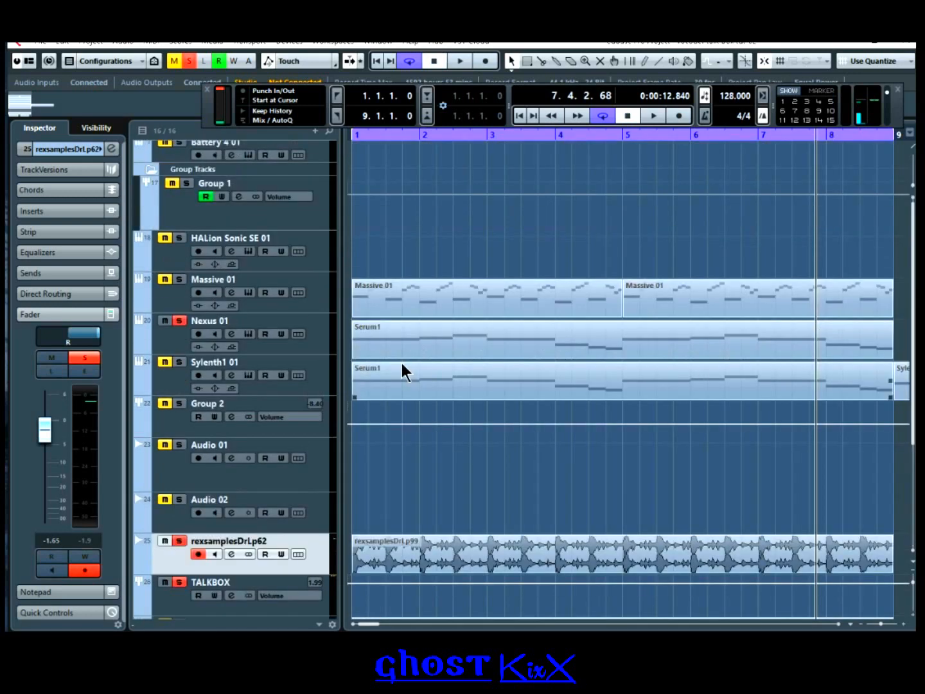
{"action": "left_click", "coordinate": [520, 115]}
{"action": "left_click", "coordinate": [165, 326]}
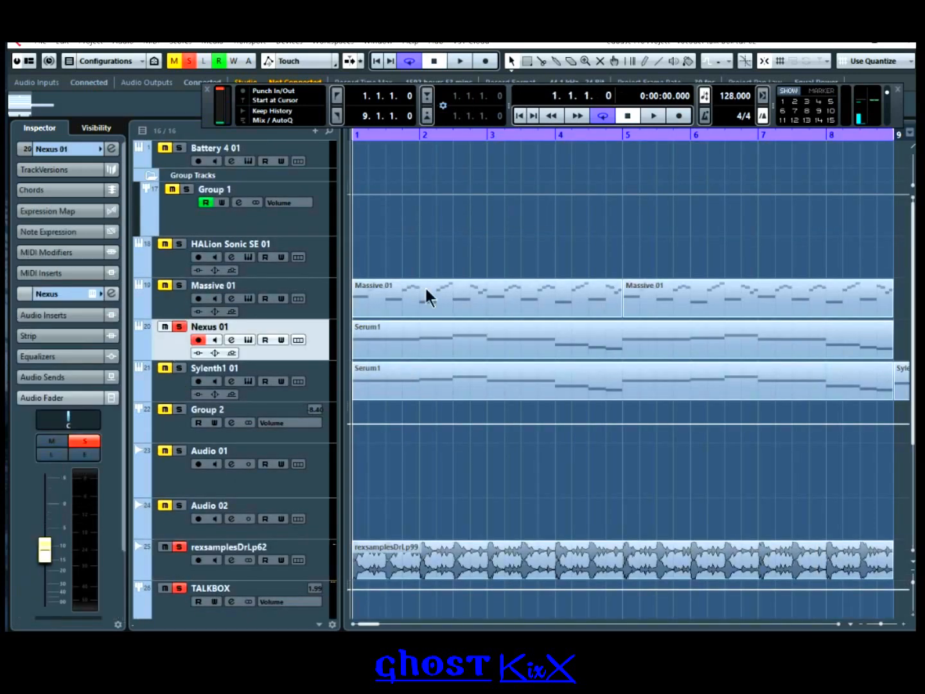
{"action": "left_click", "coordinate": [647, 117]}
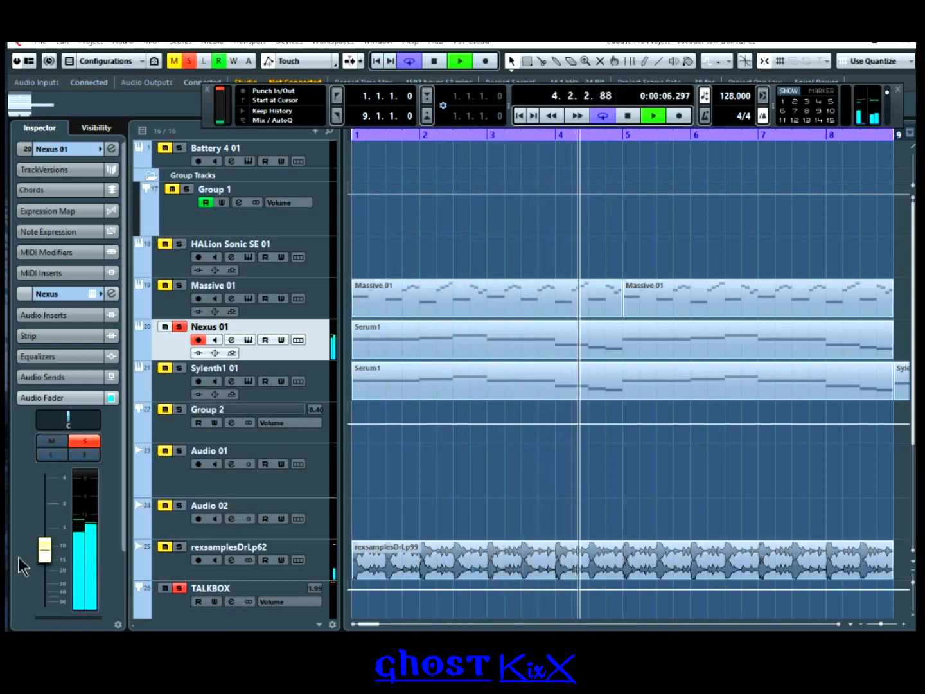
{"action": "left_click_drag", "start_coordinate": [54, 558], "coordinate": [56, 536]}
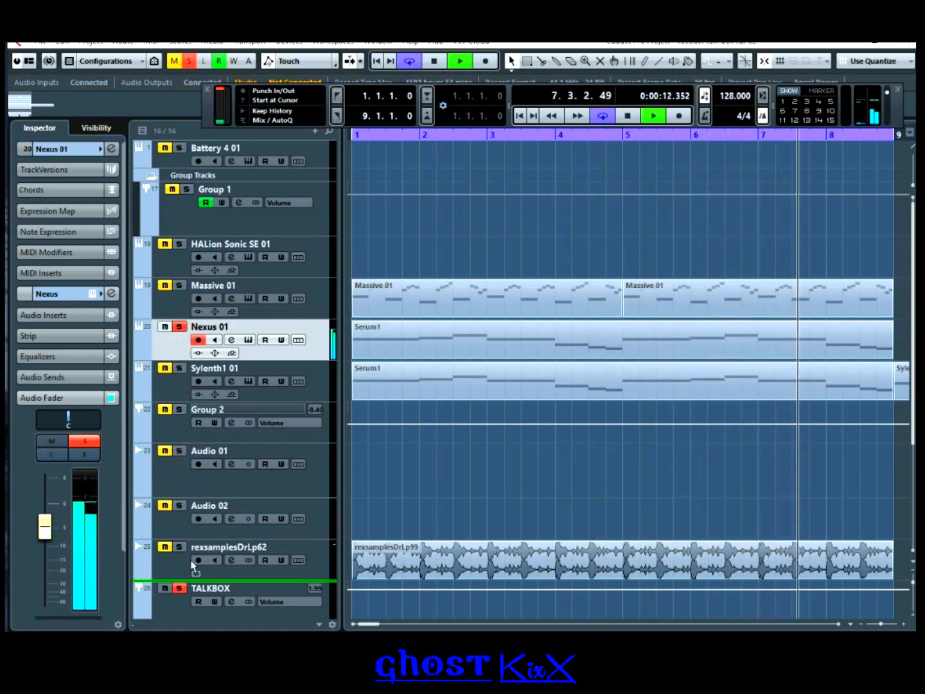
Step: Move Nexus 01 just below TALKBOX, then stop and return to bar 1
{"action": "scroll", "coordinate": [195, 615], "scroll_direction": "down", "scroll_amount": 5}
{"action": "left_click_drag", "start_coordinate": [194, 616], "coordinate": [200, 427]}
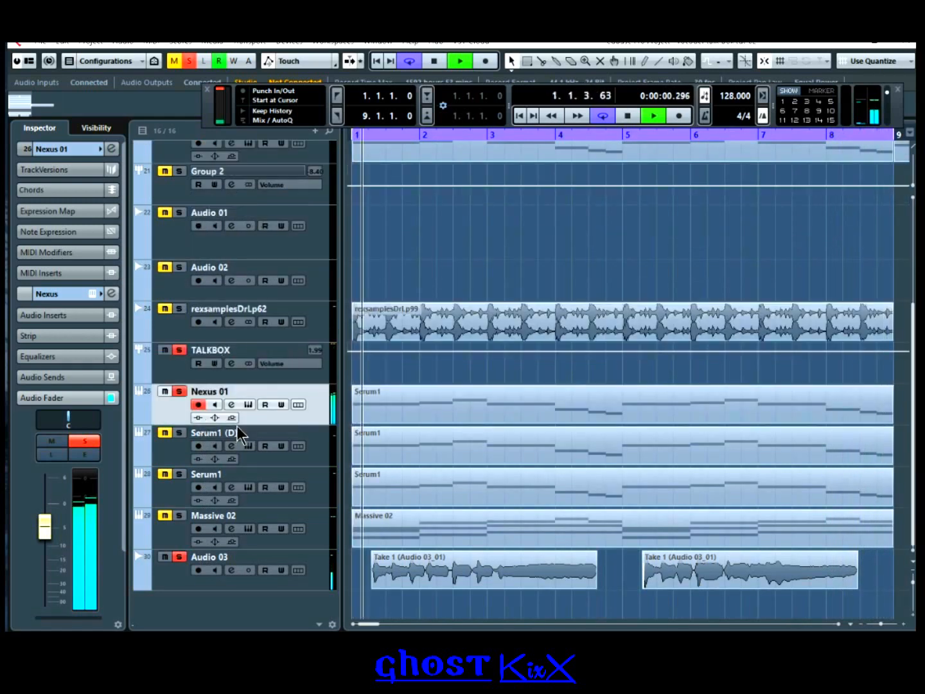
{"action": "left_click", "coordinate": [628, 117]}
{"action": "left_click", "coordinate": [518, 120]}
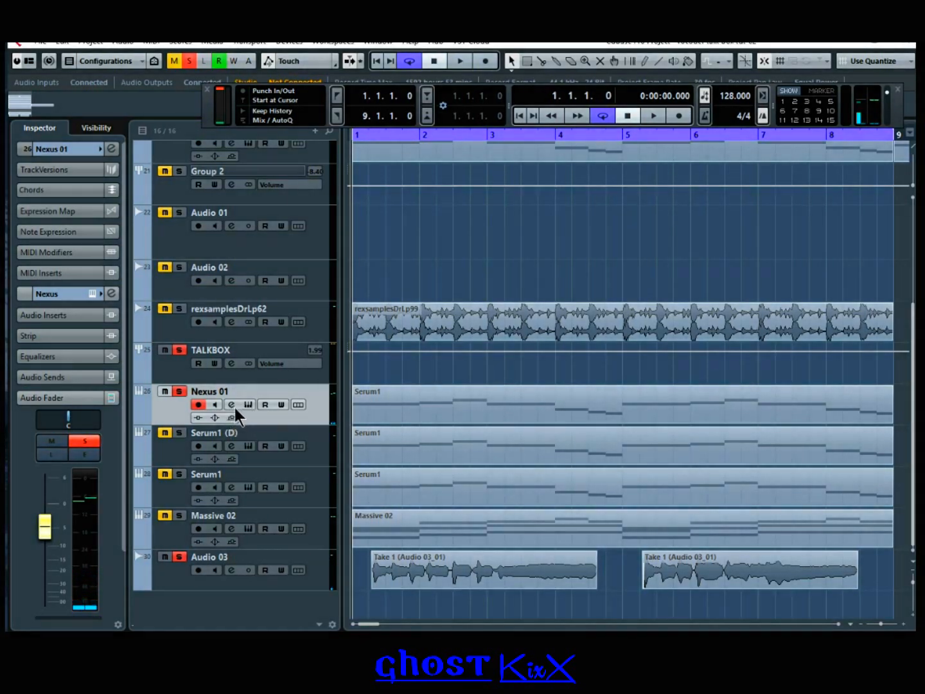
Step: Pan Nexus 01 fully right and route its output into TALKBOX
{"action": "left_click", "coordinate": [232, 406]}
{"action": "left_click_drag", "start_coordinate": [847, 252], "coordinate": [877, 252]}
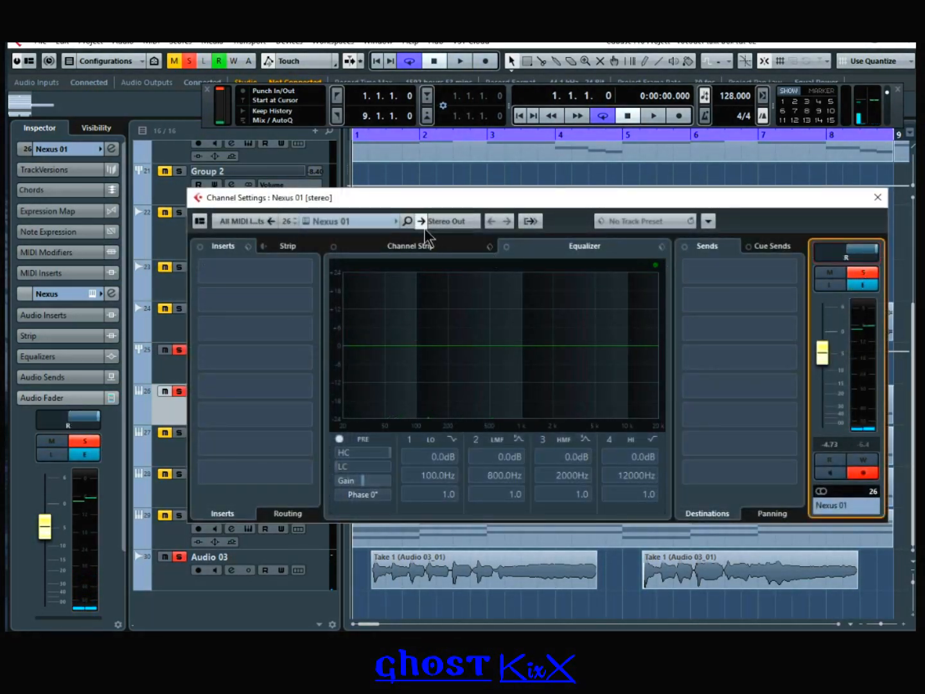
{"action": "left_click", "coordinate": [443, 223]}
{"action": "left_click", "coordinate": [486, 355]}
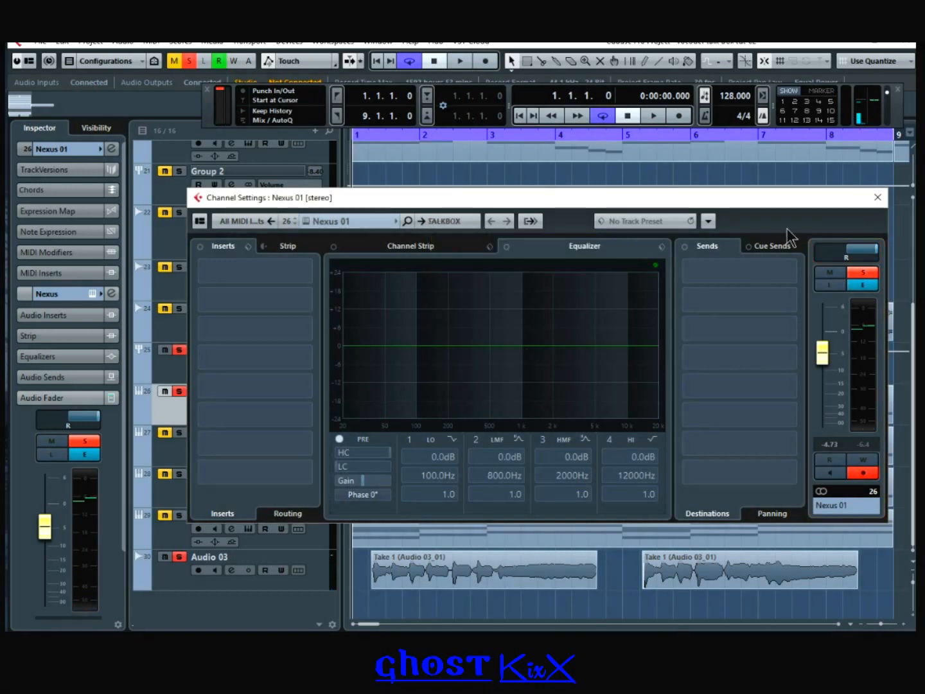
{"action": "left_click", "coordinate": [877, 198]}
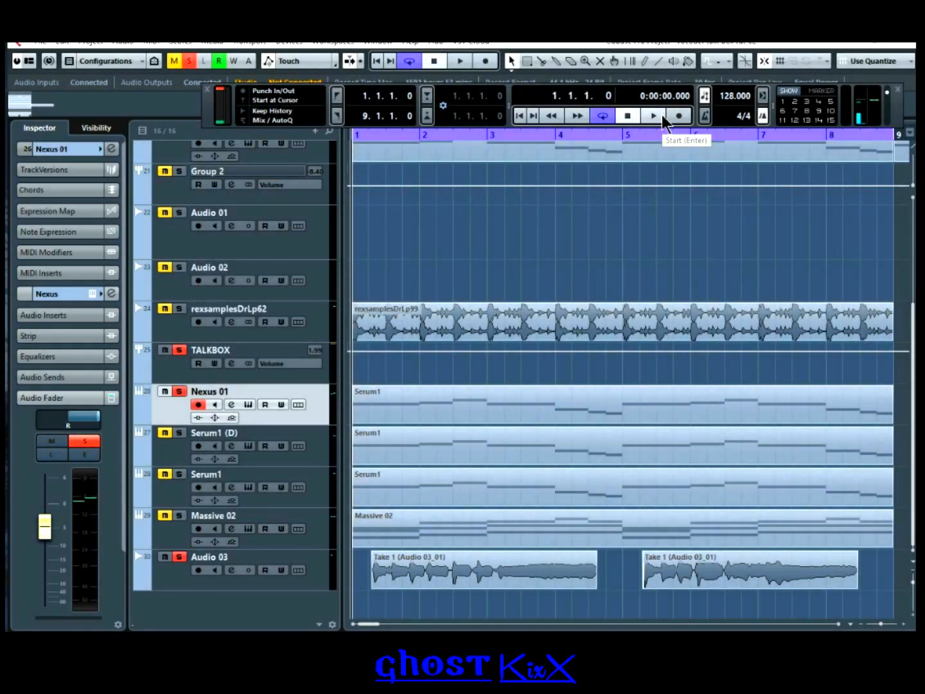
Step: Play the arrangement to hear Nexus through TALKBOX, then rewind to bar 1
{"action": "left_click", "coordinate": [662, 115]}
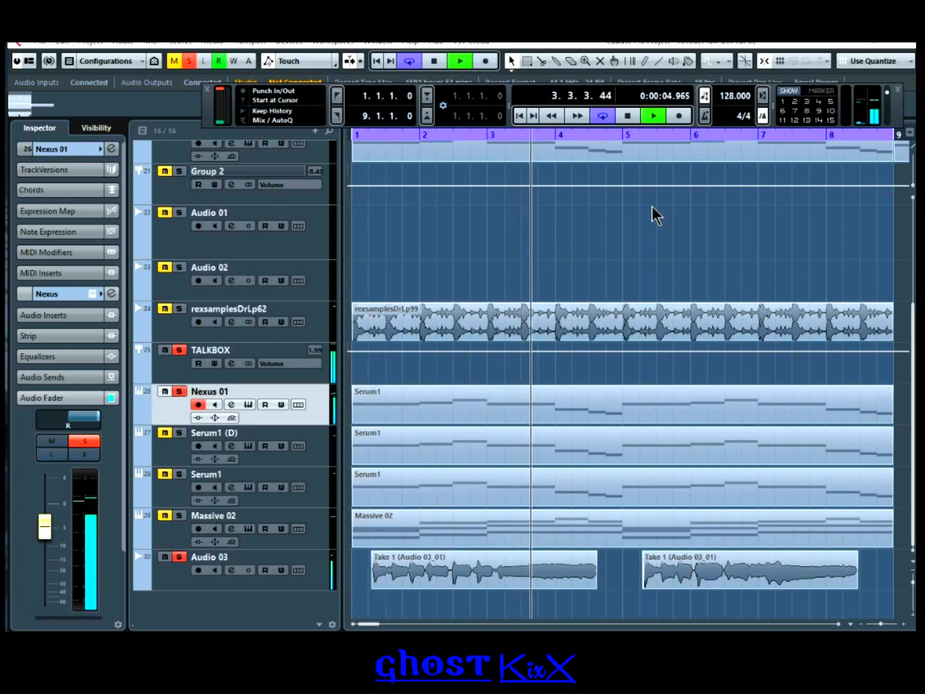
{"action": "left_click", "coordinate": [628, 116]}
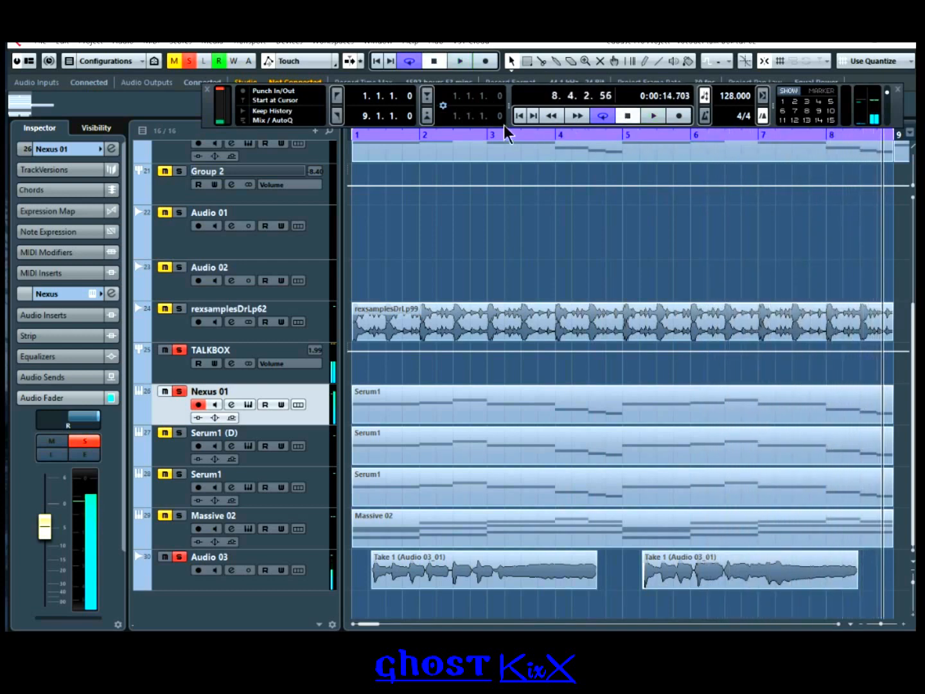
{"action": "left_click", "coordinate": [518, 117]}
Step: Make Serum1 (D) and Serum1 audible and lower Serum1 (D)'s volume
{"action": "left_click", "coordinate": [179, 432]}
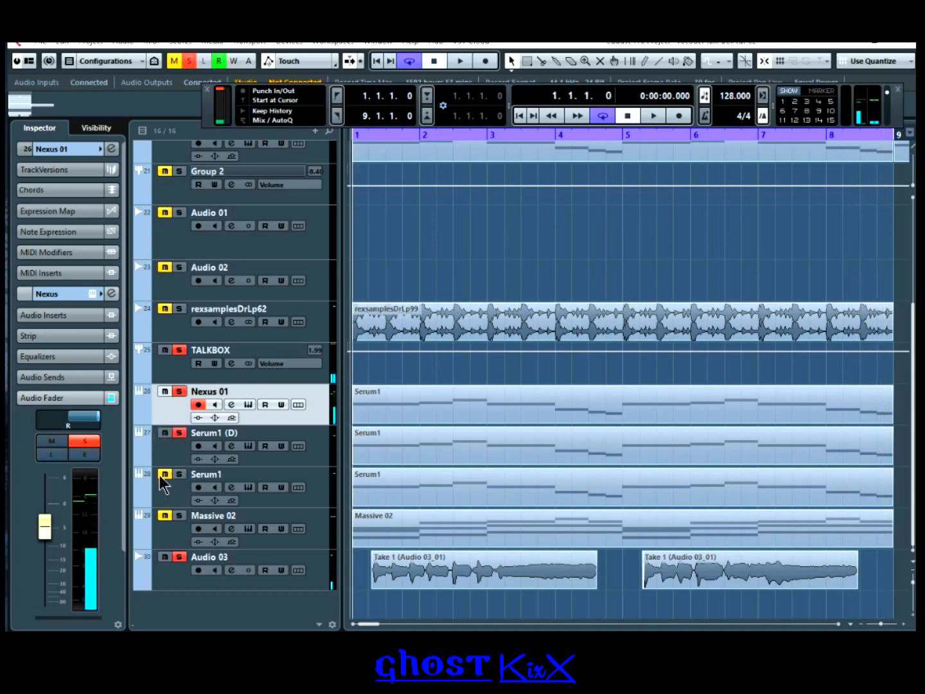
{"action": "left_click", "coordinate": [179, 474]}
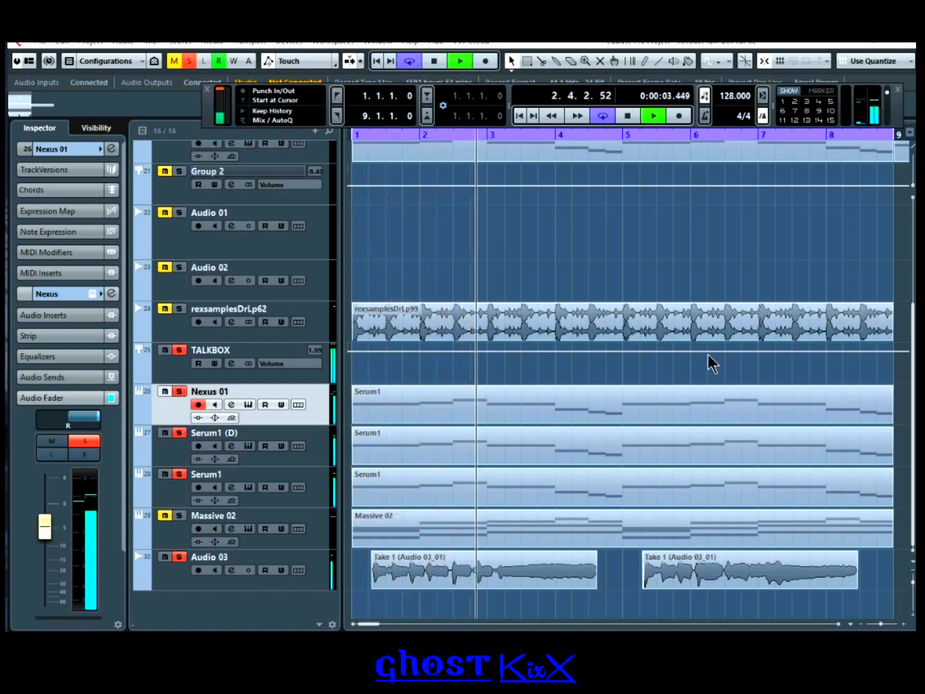
{"action": "left_click", "coordinate": [158, 461]}
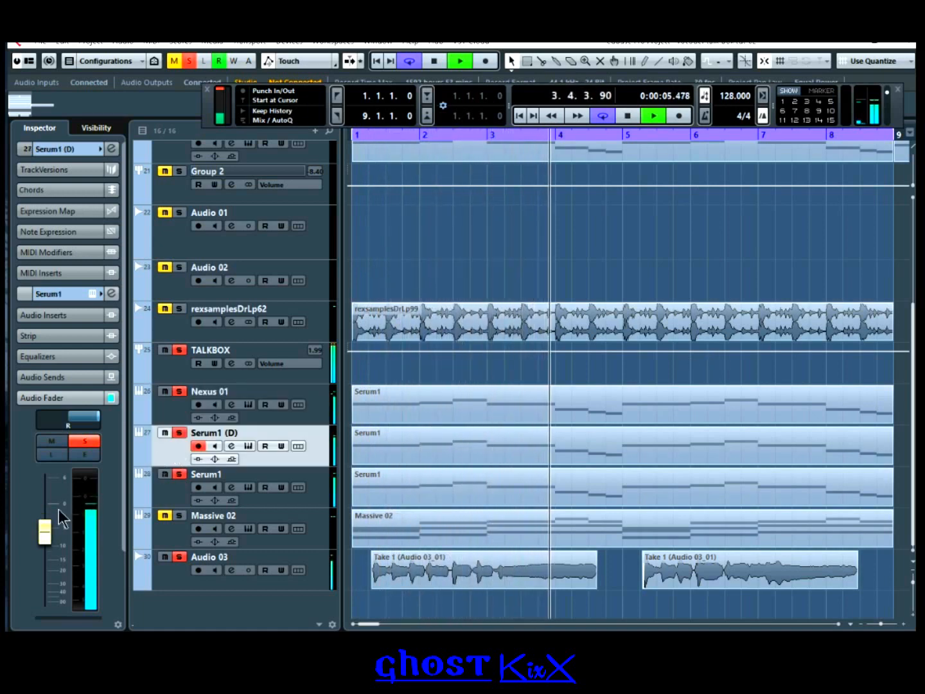
{"action": "left_click_drag", "start_coordinate": [43, 537], "coordinate": [45, 547]}
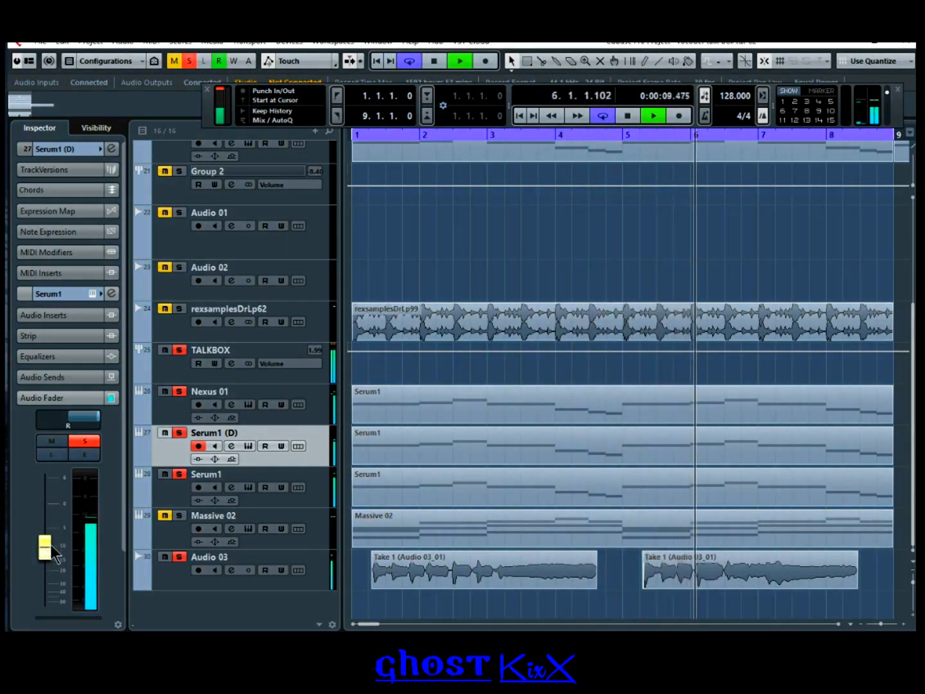
Step: Stop playback and add RoomWorks SE as the third insert on the TALKBOX channel
{"action": "left_click", "coordinate": [232, 364]}
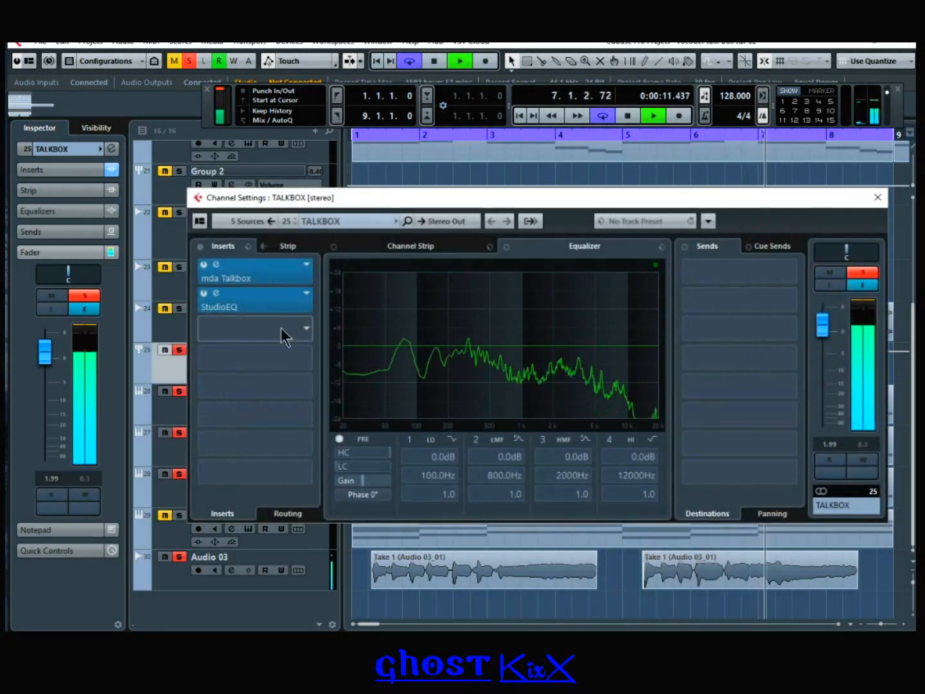
{"action": "key", "text": "space"}
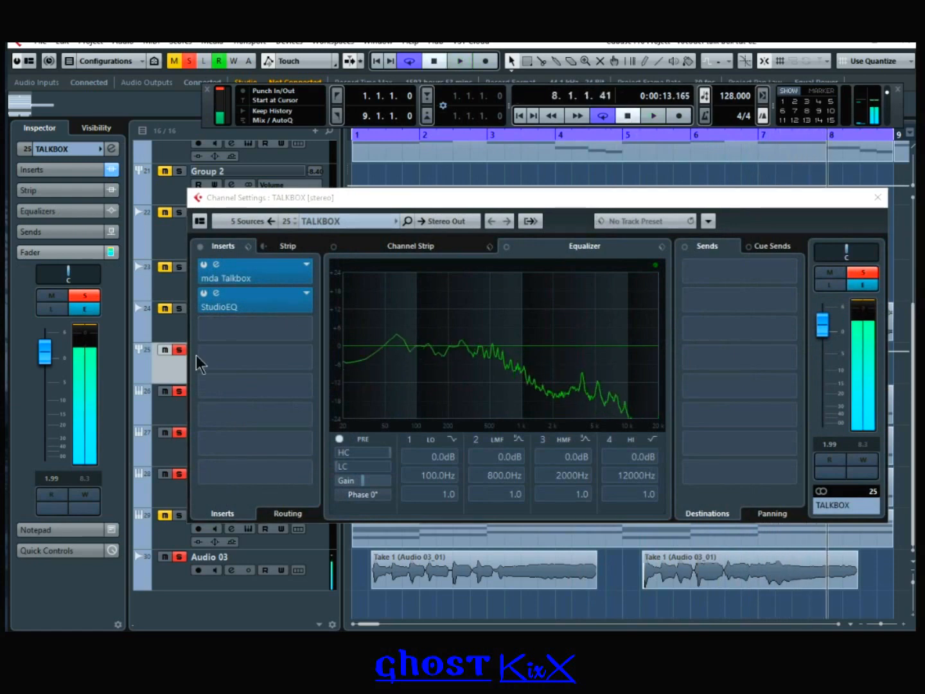
{"action": "left_click", "coordinate": [307, 327]}
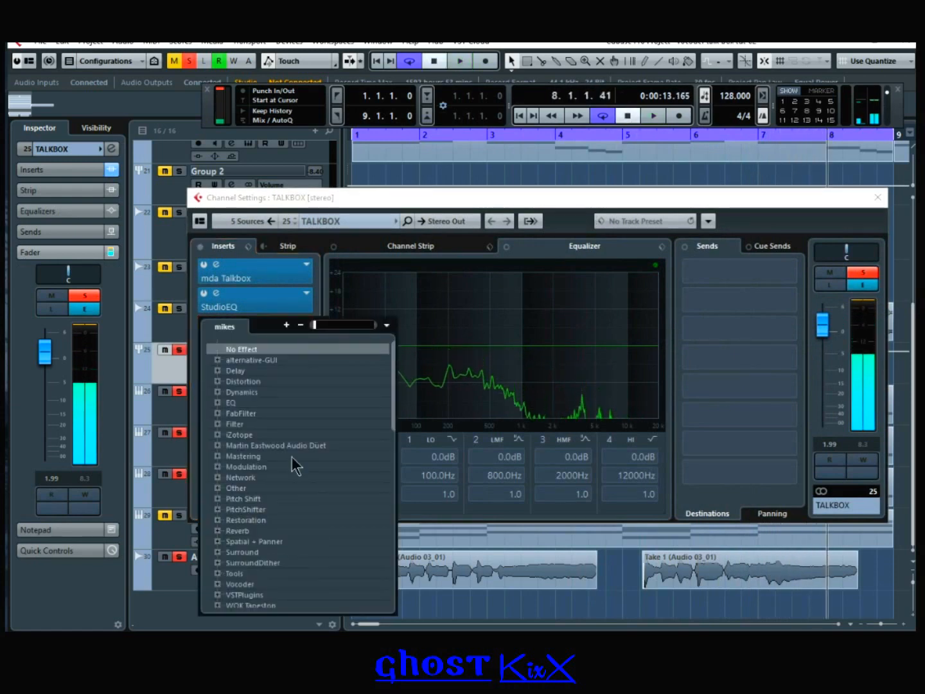
{"action": "left_click", "coordinate": [218, 529]}
{"action": "scroll", "coordinate": [275, 614], "scroll_direction": "down", "scroll_amount": 3}
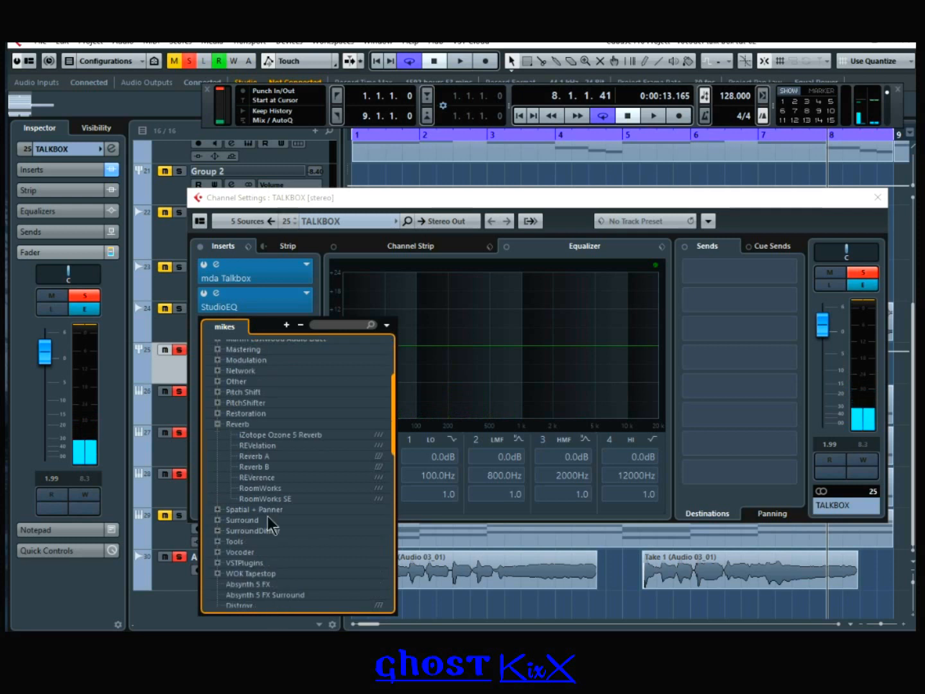
{"action": "left_click", "coordinate": [277, 499]}
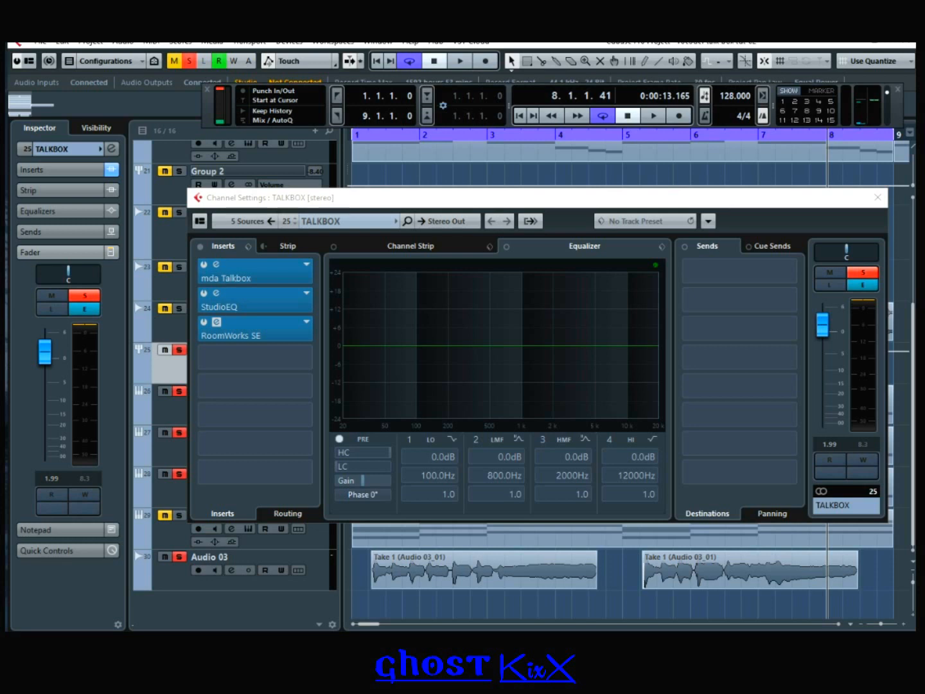
Step: Play from bar 1 to hear the reverb, then close TALKBOX's channel settings
{"action": "left_click", "coordinate": [518, 115]}
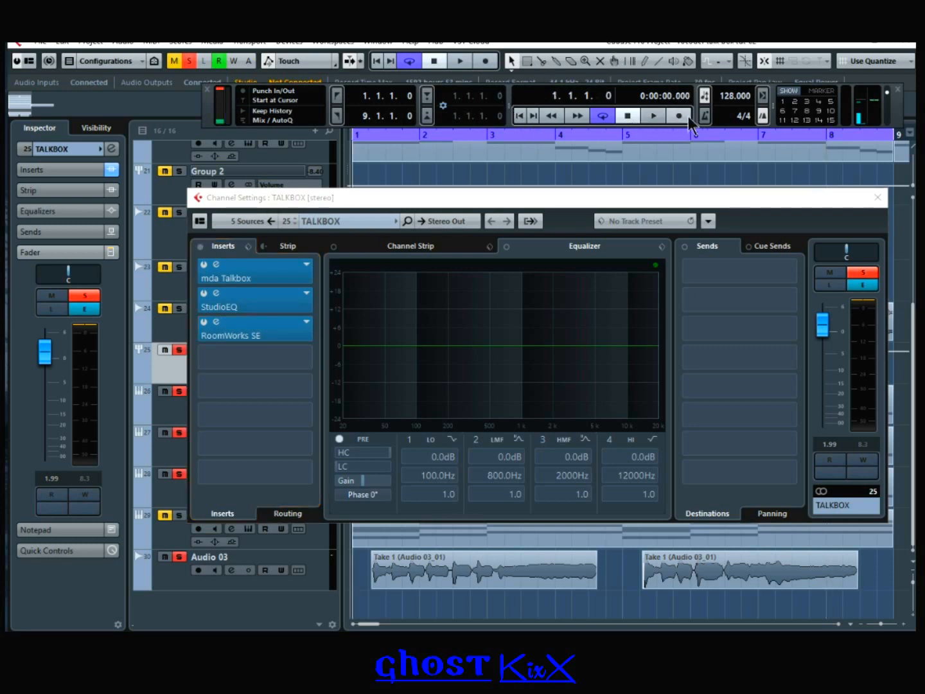
{"action": "left_click", "coordinate": [654, 116]}
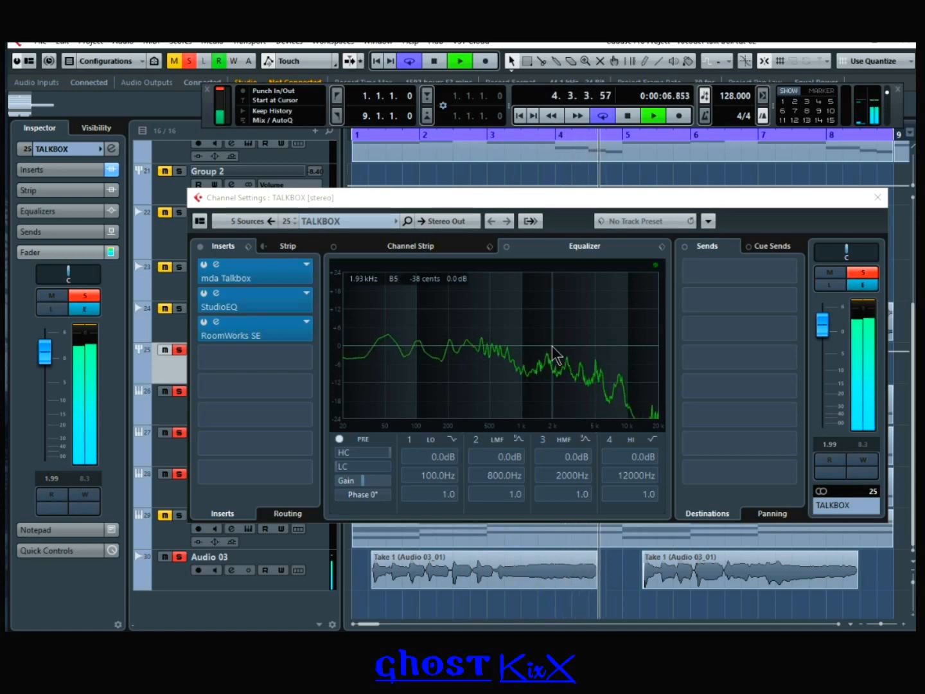
{"action": "left_click", "coordinate": [876, 198]}
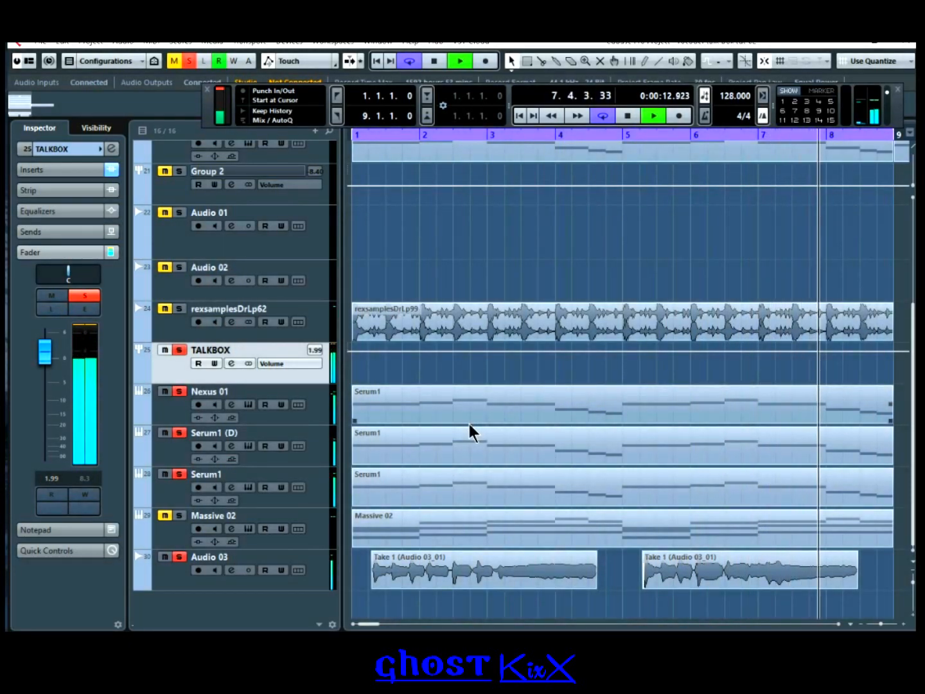
Step: Stop at bar 1 and delete the three Serum1 parts and the Massive 02 part
{"action": "key", "text": "space"}
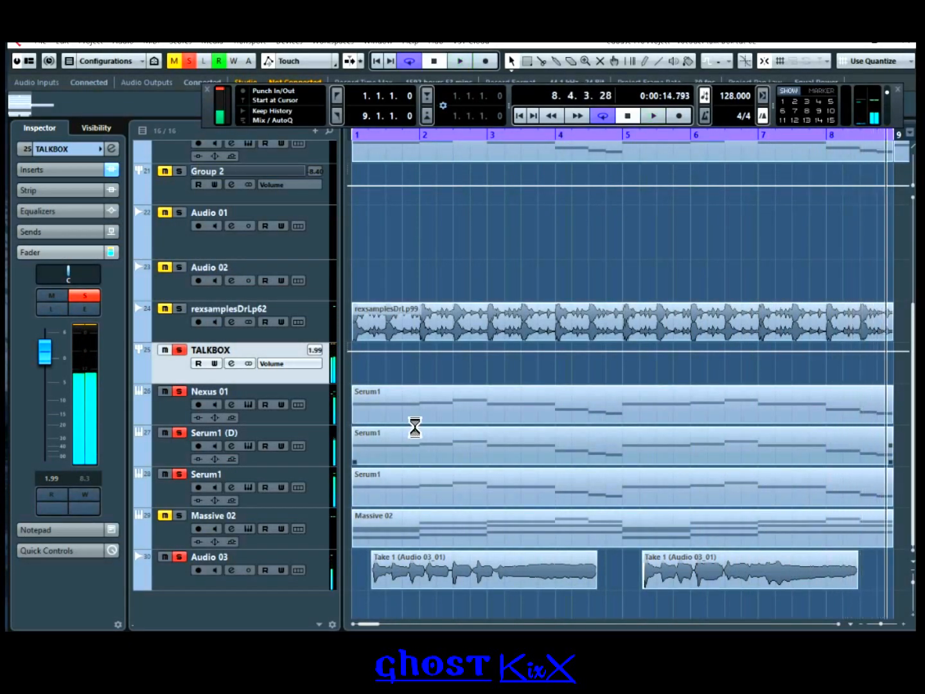
{"action": "left_click", "coordinate": [523, 120]}
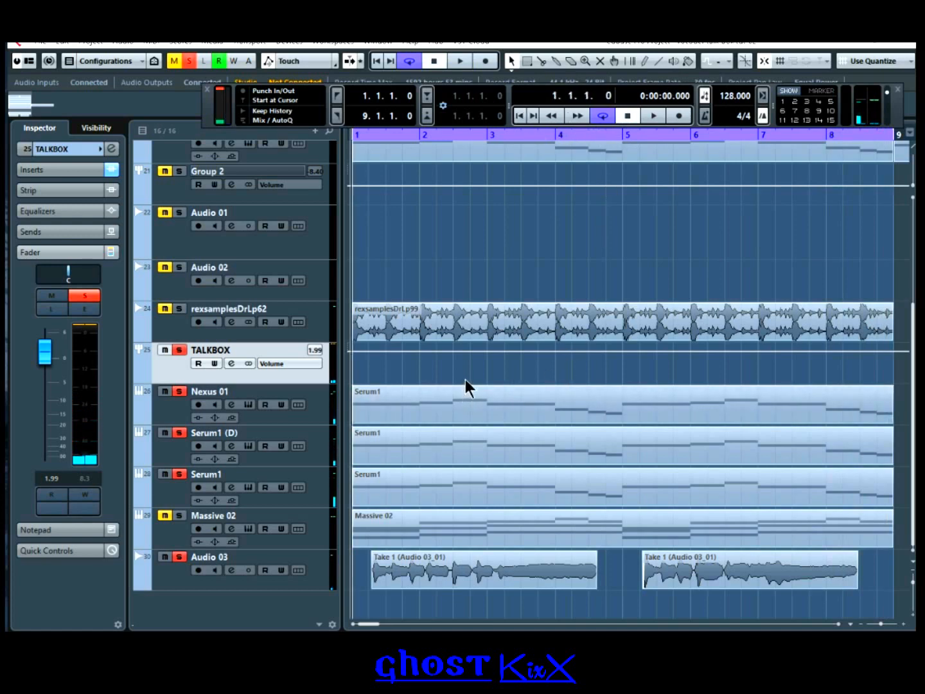
{"action": "left_click_drag", "start_coordinate": [460, 372], "coordinate": [354, 534]}
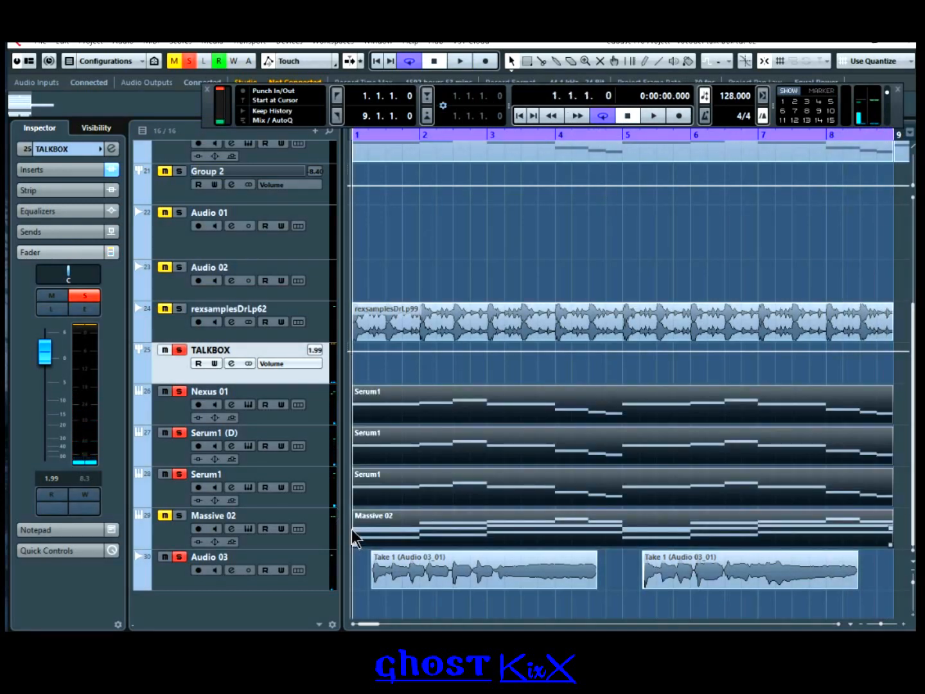
{"action": "key", "text": "Delete"}
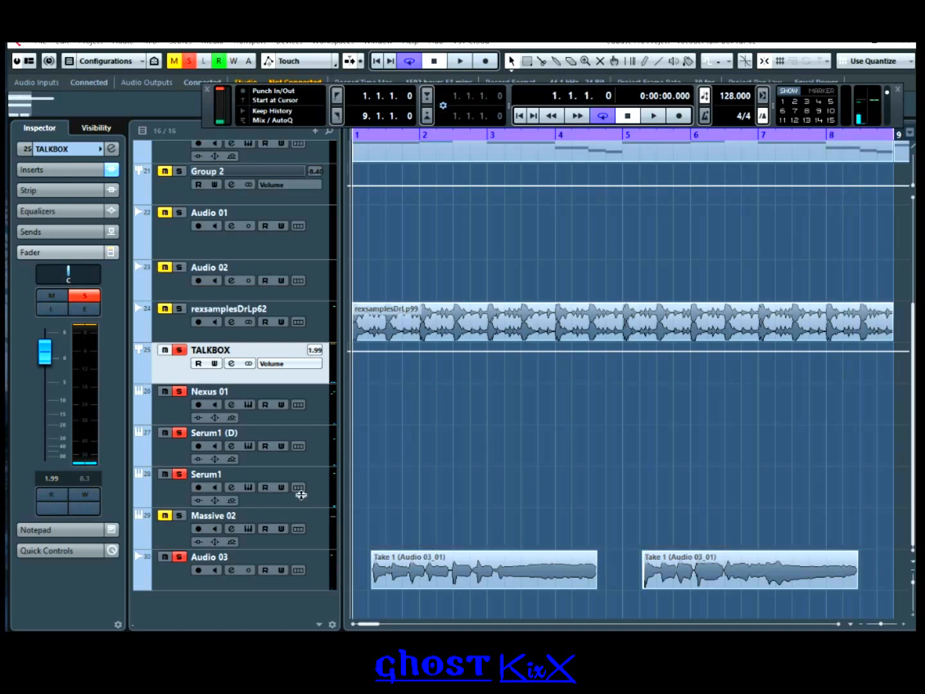
Step: Load the TALKBOX WAVERING LEAD SOUND preset into Massive 02 and move its window aside
{"action": "left_click", "coordinate": [162, 520]}
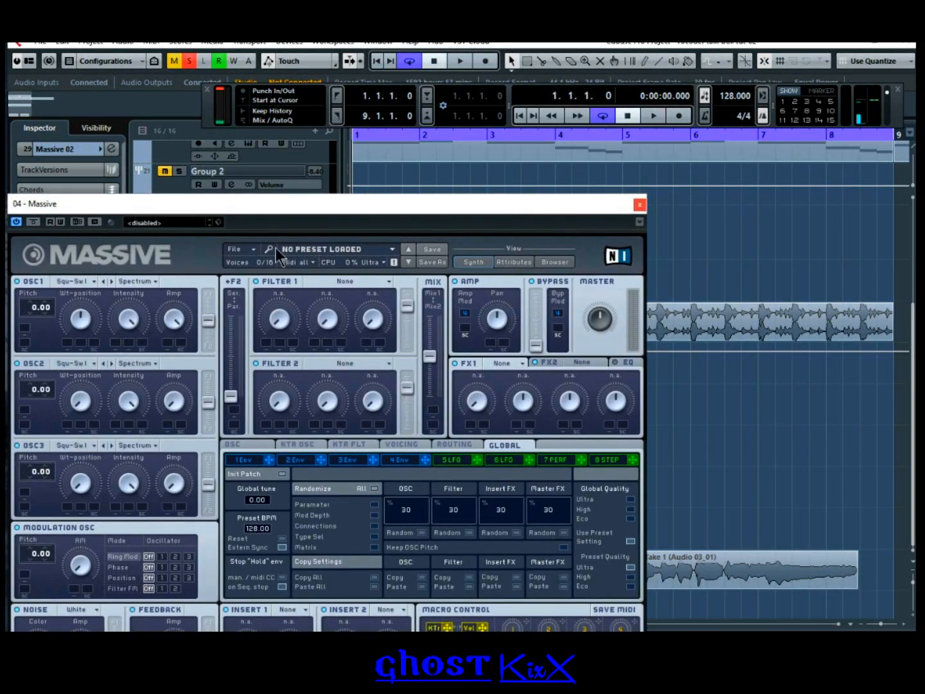
{"action": "left_click", "coordinate": [251, 247]}
{"action": "left_click", "coordinate": [256, 259]}
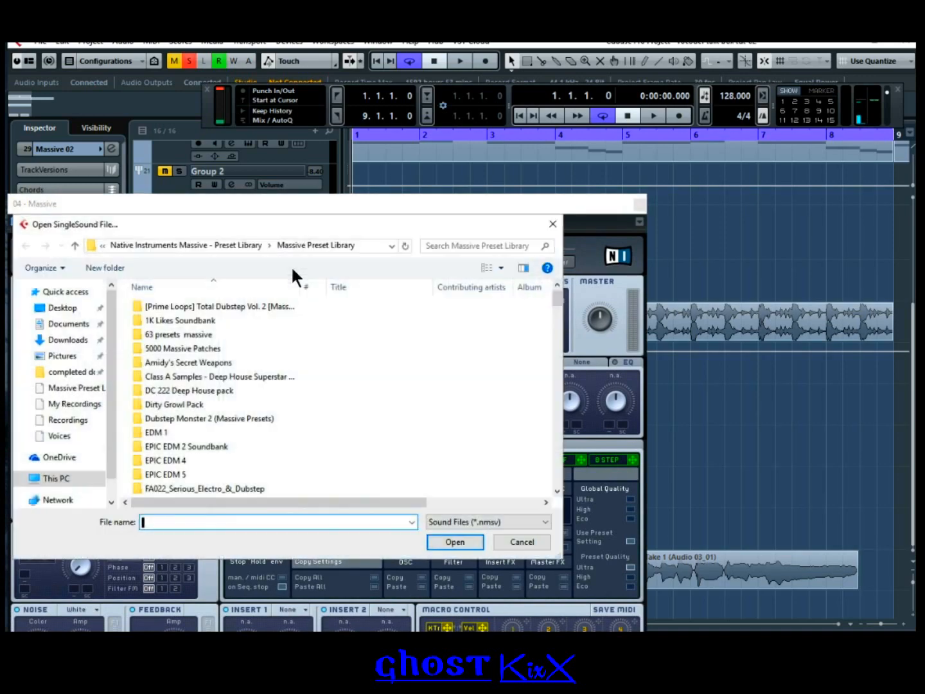
{"action": "left_click_drag", "start_coordinate": [559, 298], "coordinate": [558, 467]}
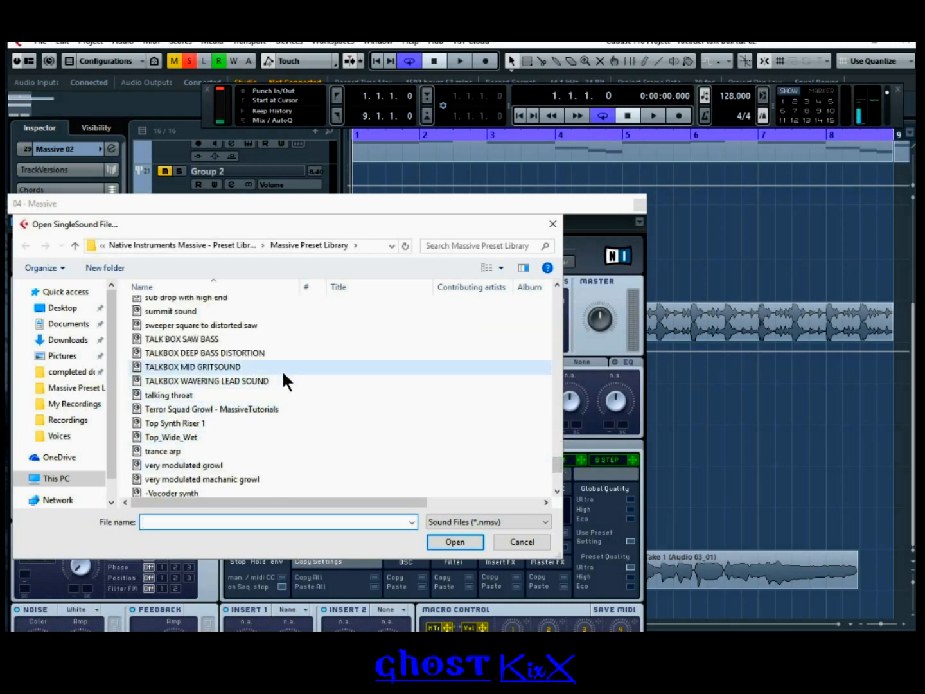
{"action": "left_click", "coordinate": [251, 381]}
{"action": "left_click", "coordinate": [454, 543]}
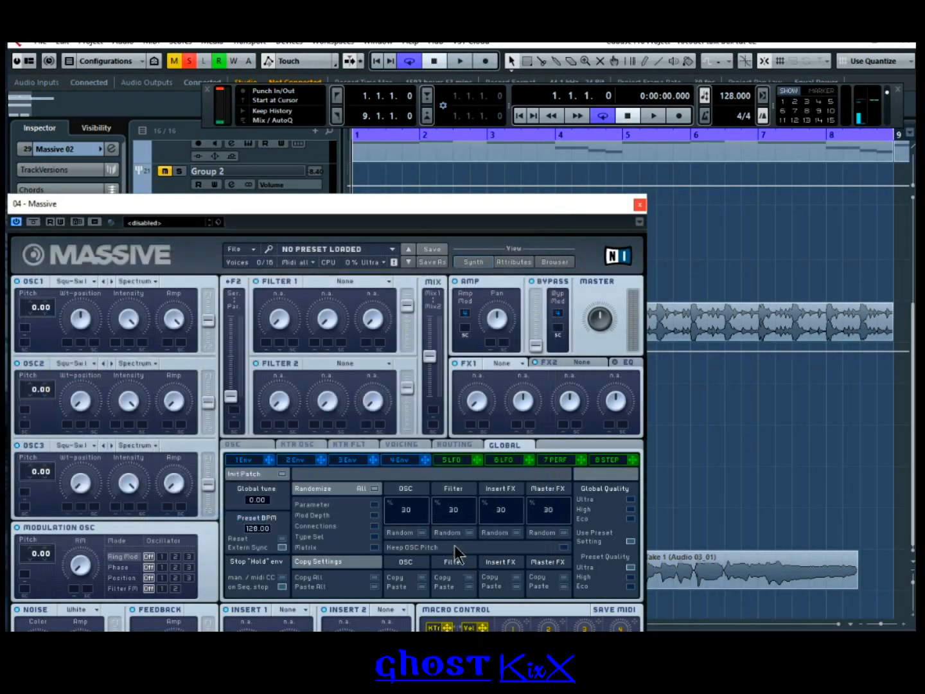
{"action": "left_click_drag", "start_coordinate": [550, 208], "coordinate": [7, 137]}
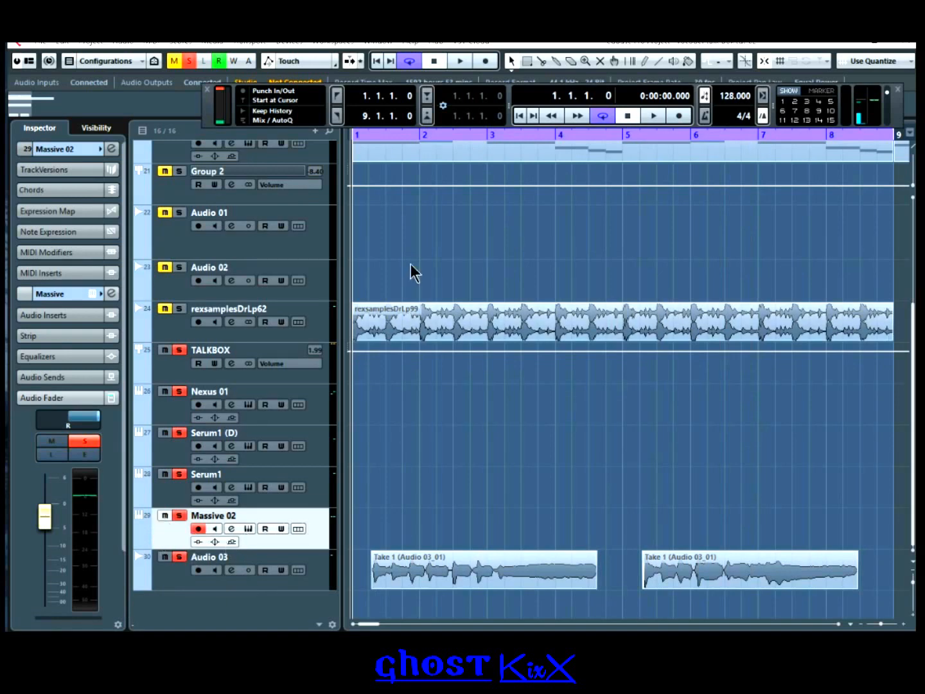
{"action": "left_click", "coordinate": [663, 117]}
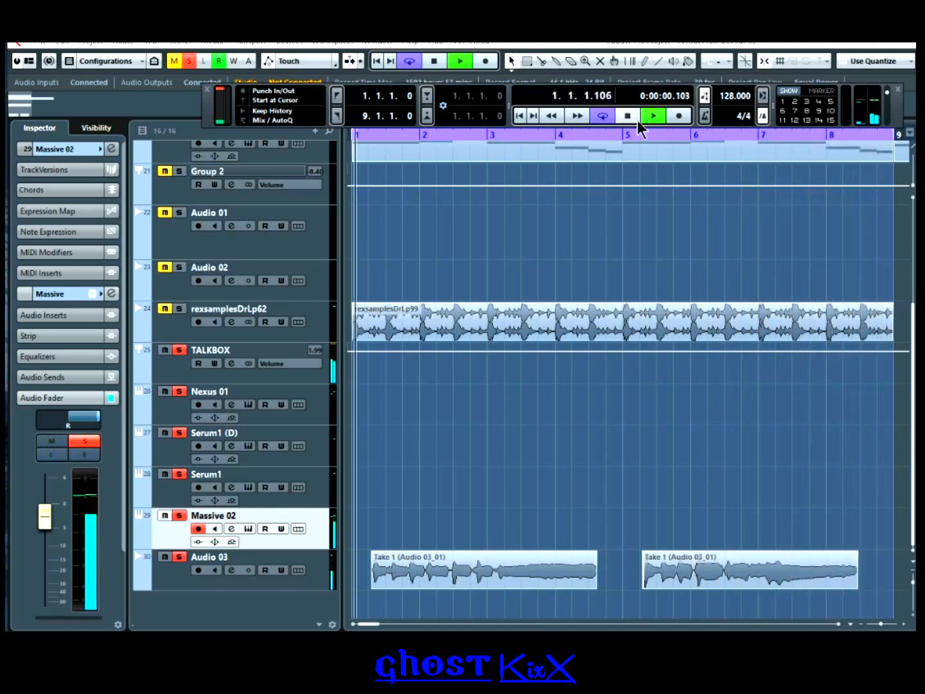
{"action": "left_click", "coordinate": [634, 117]}
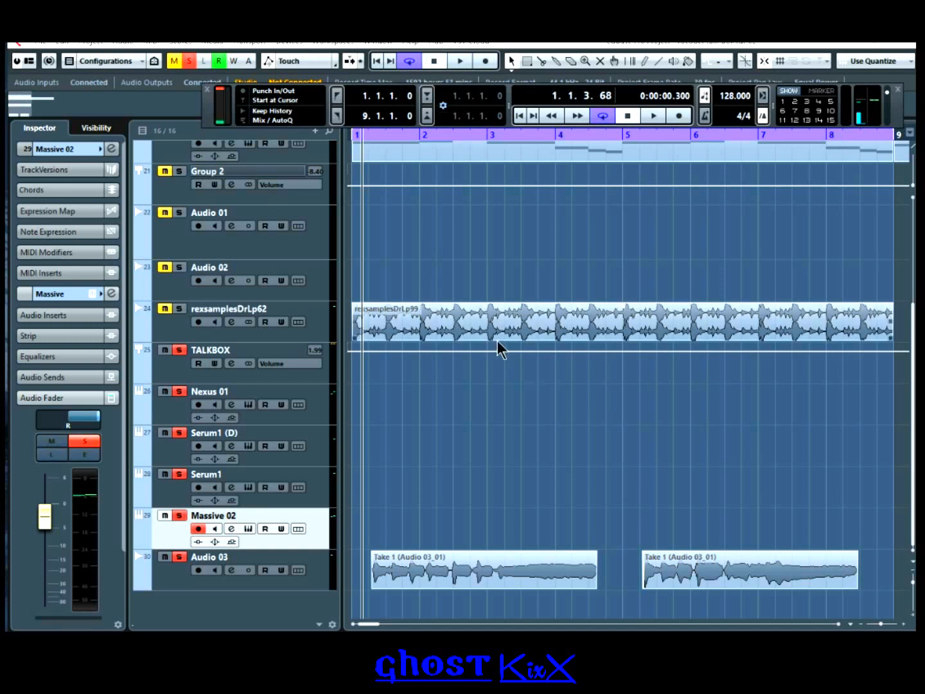
{"action": "left_click", "coordinate": [519, 116]}
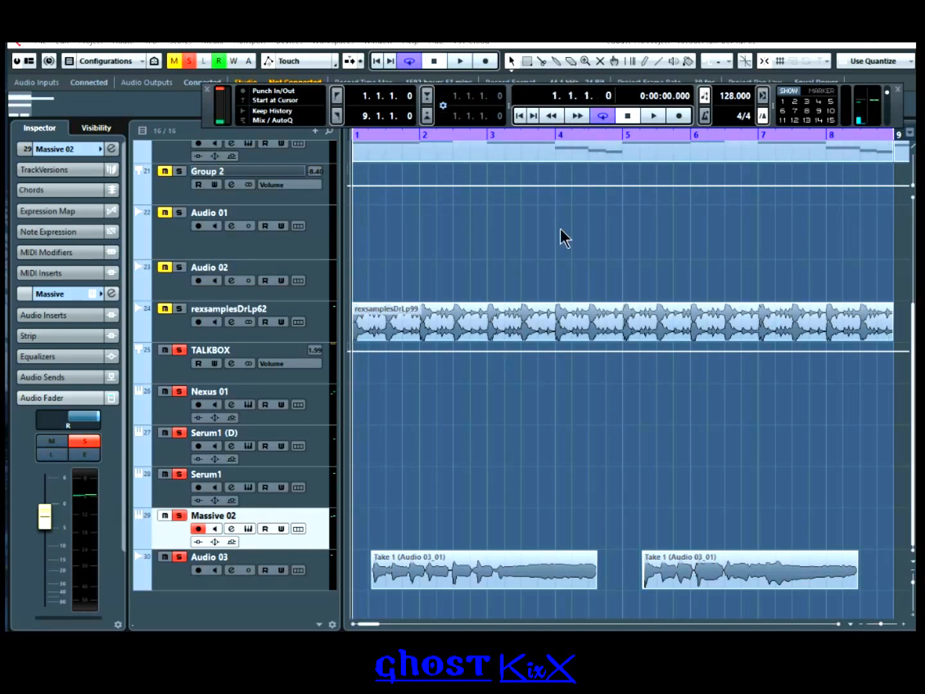
Step: Load the TALKBOX DEEP BASS DISTORTION preset into Massive 02 and drag its window off-screen
{"action": "left_click", "coordinate": [248, 529]}
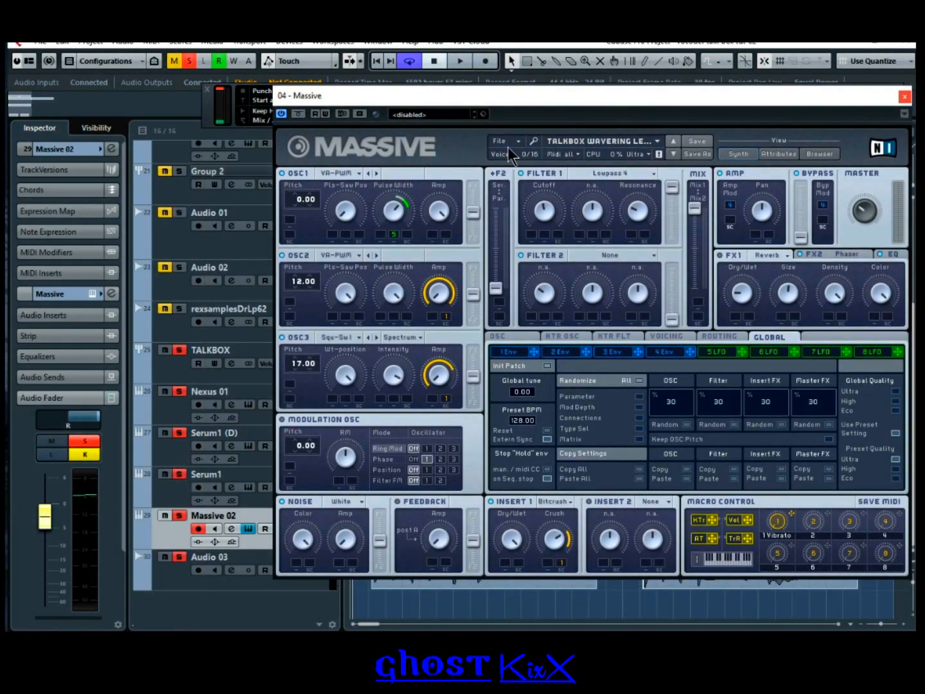
{"action": "left_click", "coordinate": [506, 142]}
{"action": "left_click", "coordinate": [512, 151]}
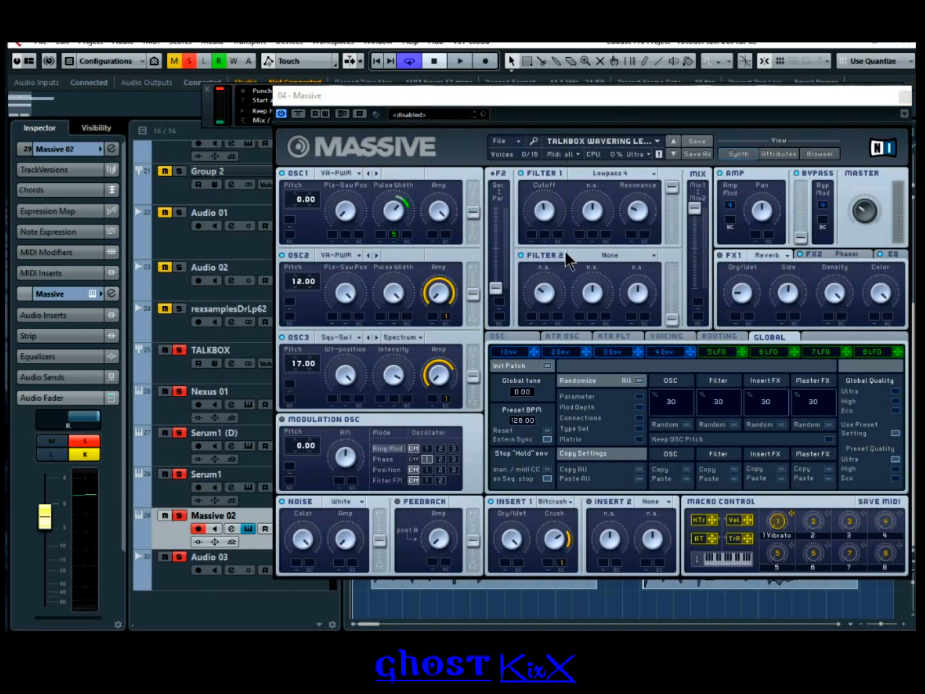
{"action": "left_click_drag", "start_coordinate": [820, 193], "coordinate": [817, 356]}
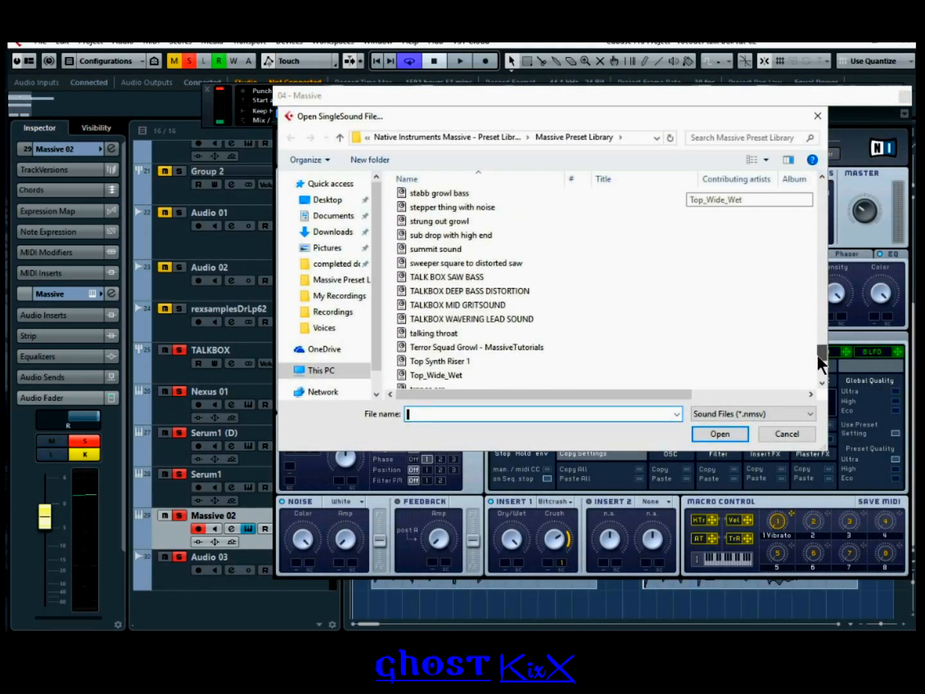
{"action": "left_click", "coordinate": [473, 291]}
{"action": "left_click", "coordinate": [720, 433]}
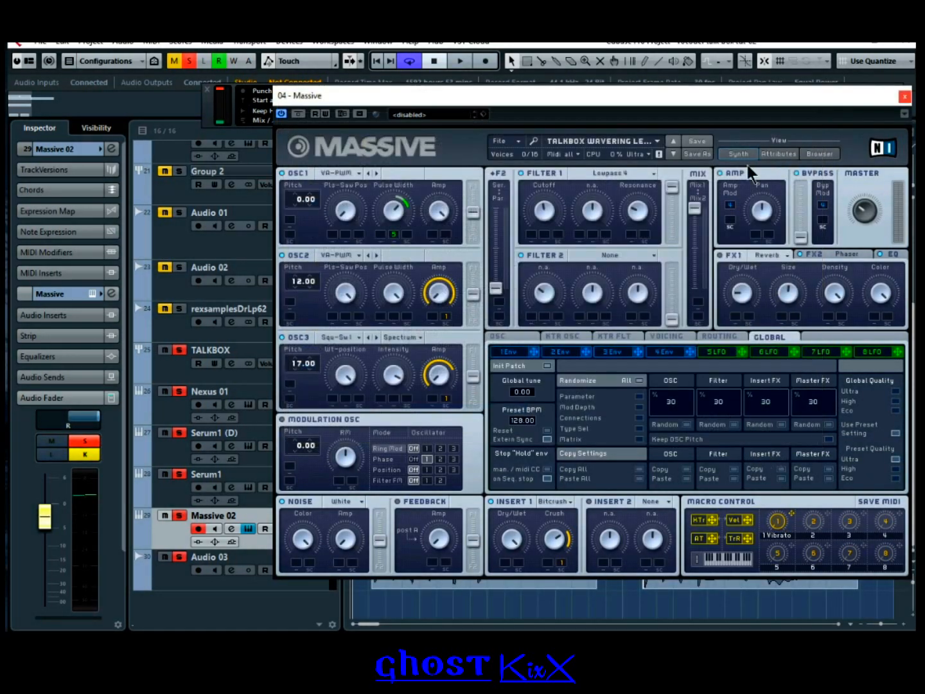
{"action": "left_click_drag", "start_coordinate": [757, 103], "coordinate": [0, 80]}
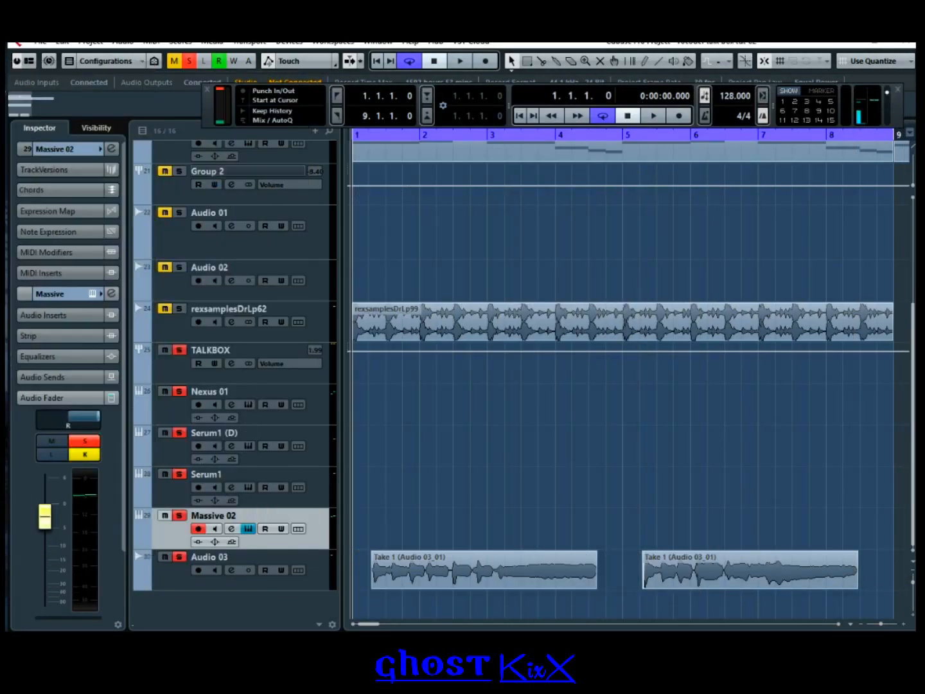
Step: Close the Massive 02 editor and start playback from bar 1
{"action": "left_click", "coordinate": [248, 529]}
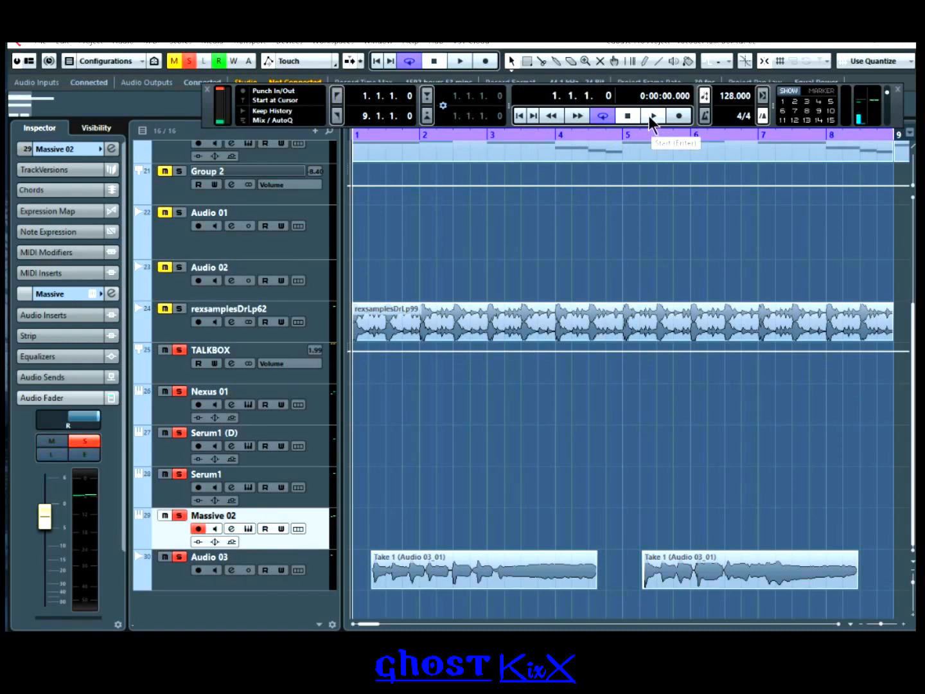
{"action": "left_click", "coordinate": [651, 116]}
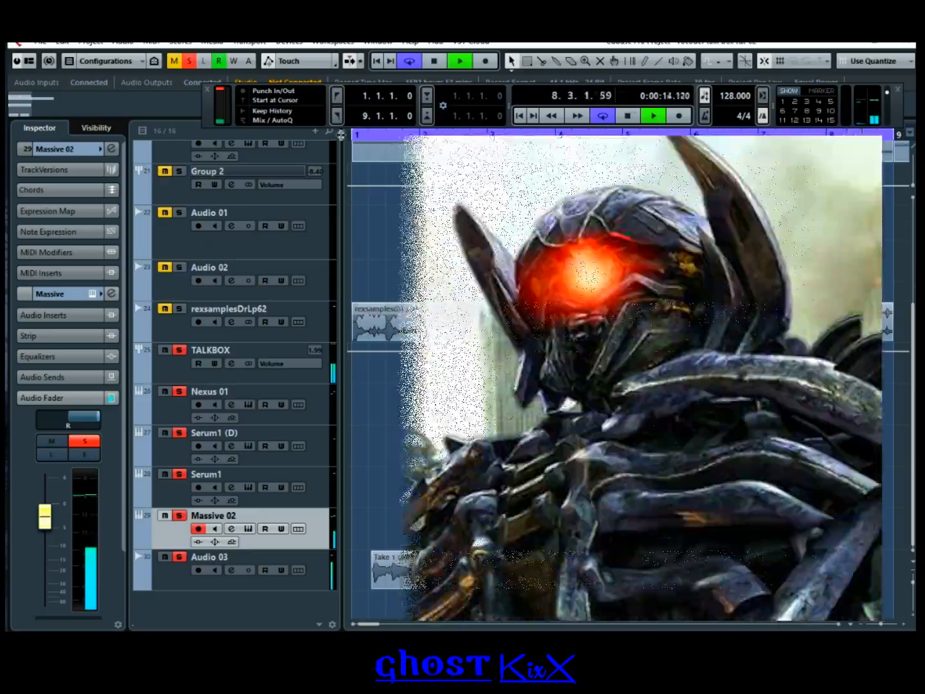
Step: Stop playback after bar 8, return the cursor to bar 1, and scroll the track list to the top
{"action": "key", "text": "space"}
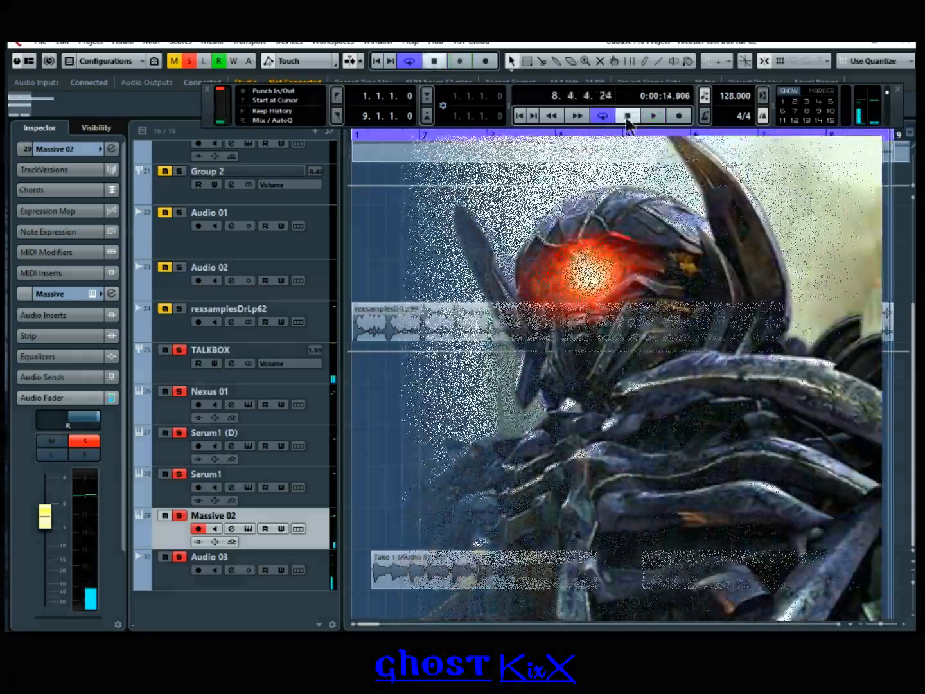
{"action": "left_click", "coordinate": [627, 116]}
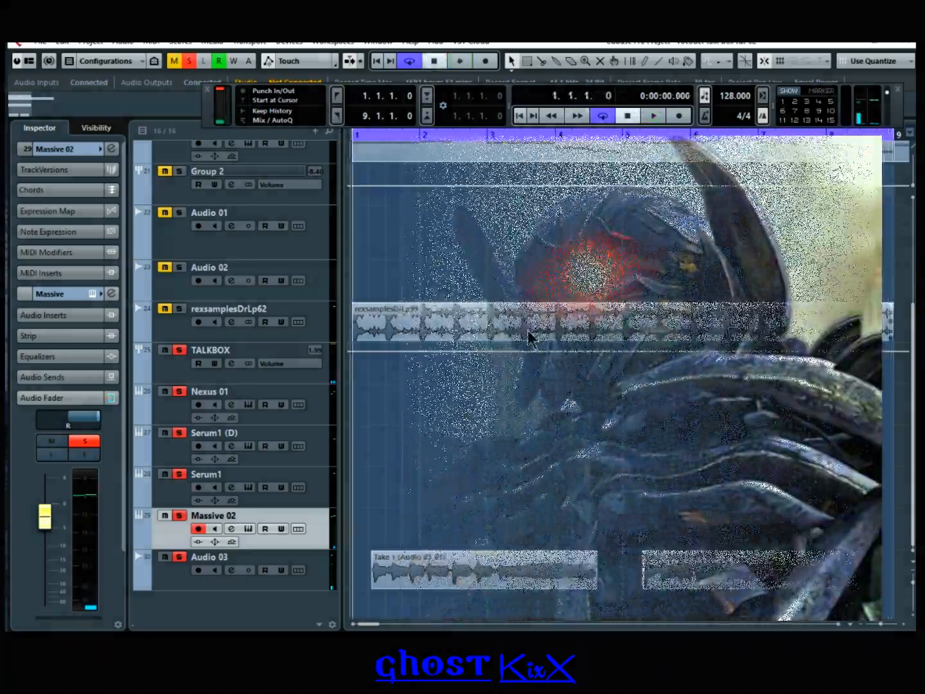
{"action": "scroll", "coordinate": [467, 440], "scroll_direction": "up", "scroll_amount": 3}
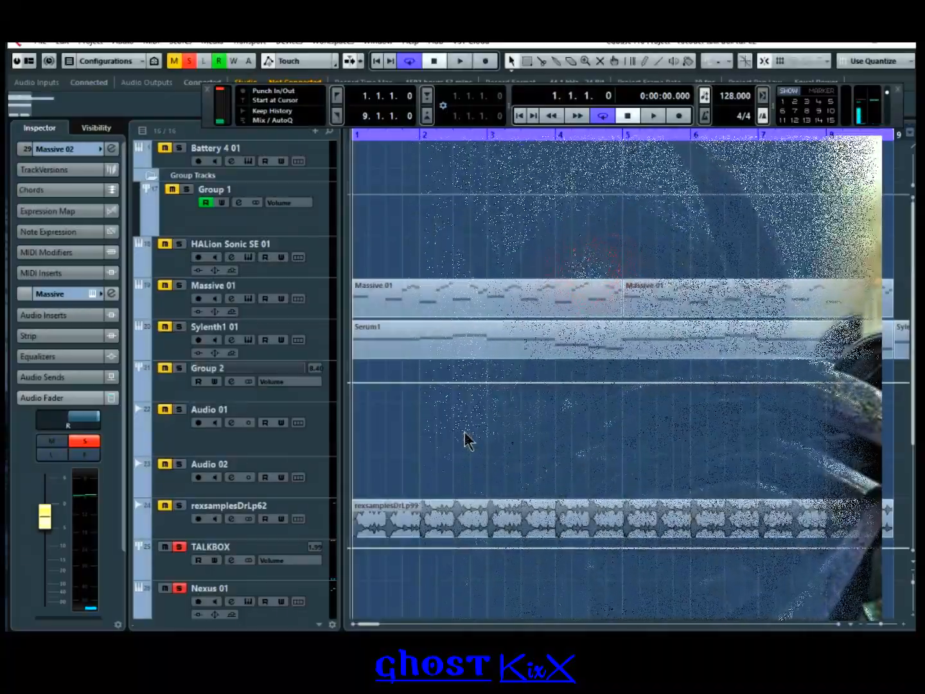